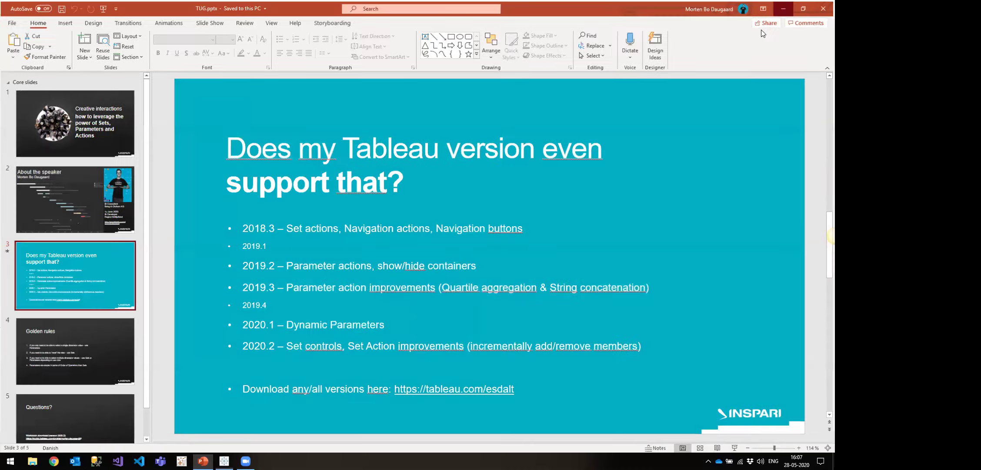
- Switch to the Tableau workbook and examine the customer list and scatter plot on the Set Actions Simple Sort dashboard
left_click(786, 11)
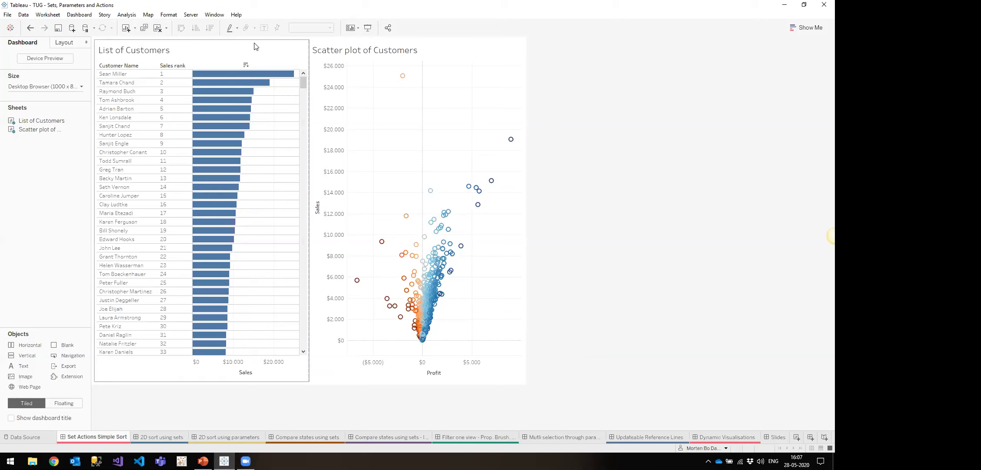
left_click(259, 57)
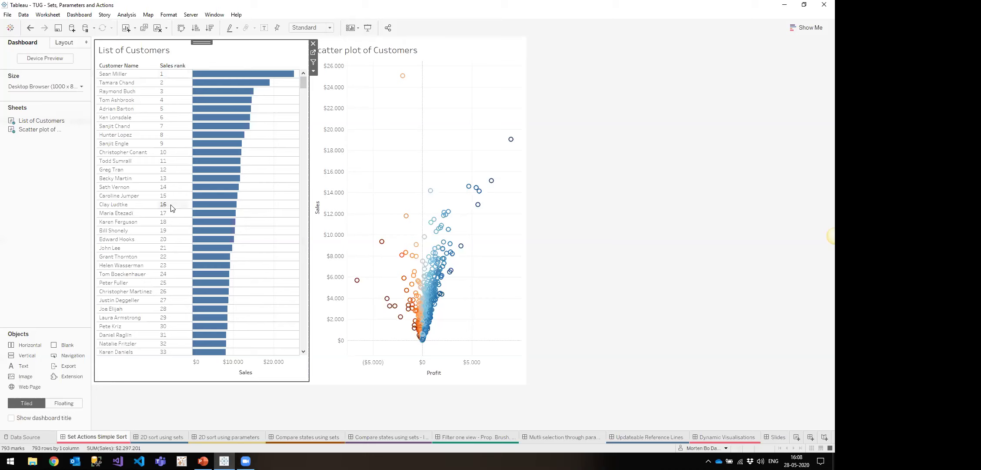
left_click(377, 137)
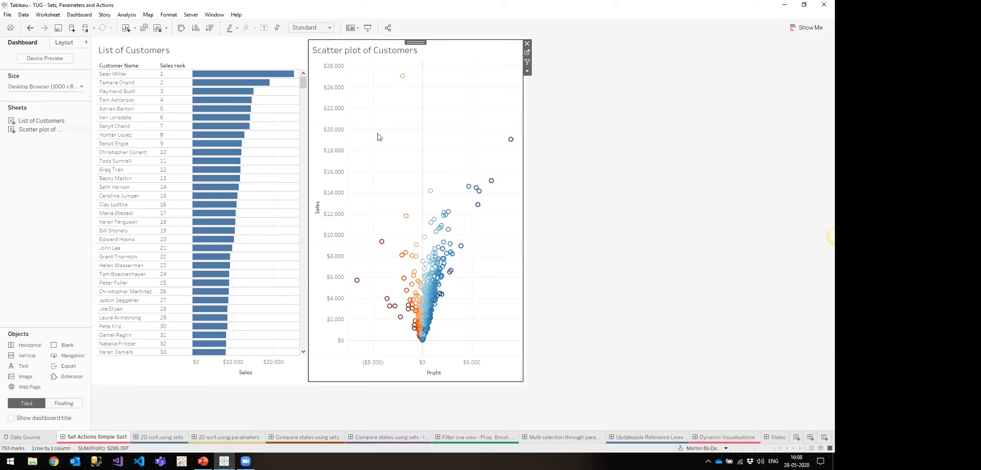
left_click(591, 167)
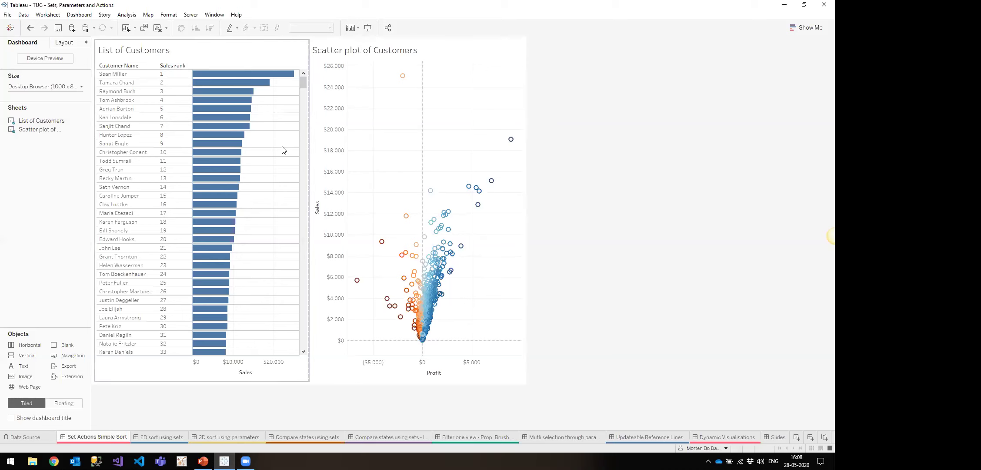
- Test the list sorting by selecting two small clusters of profitable customers in the scatter plot and clearing the selection
mouse_move(464, 260)
left_click_drag(472, 239, 447, 260)
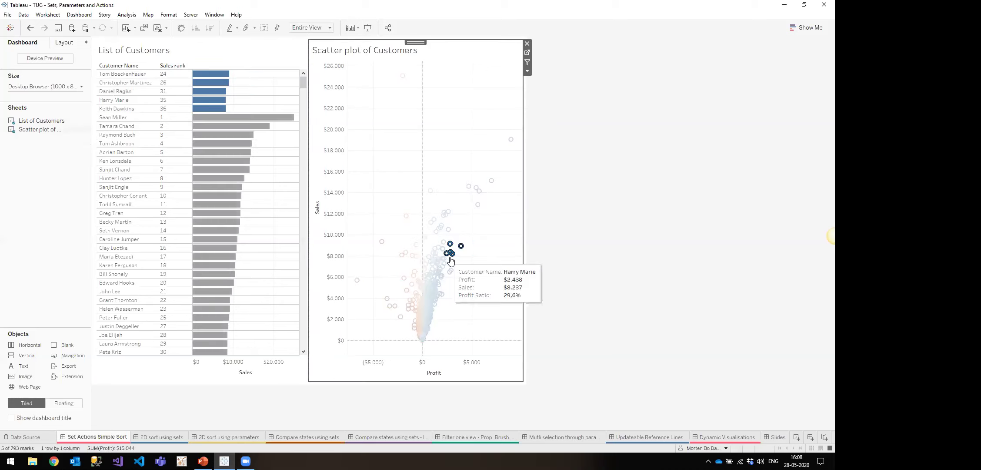
left_click(481, 239)
left_click_drag(478, 222, 439, 235)
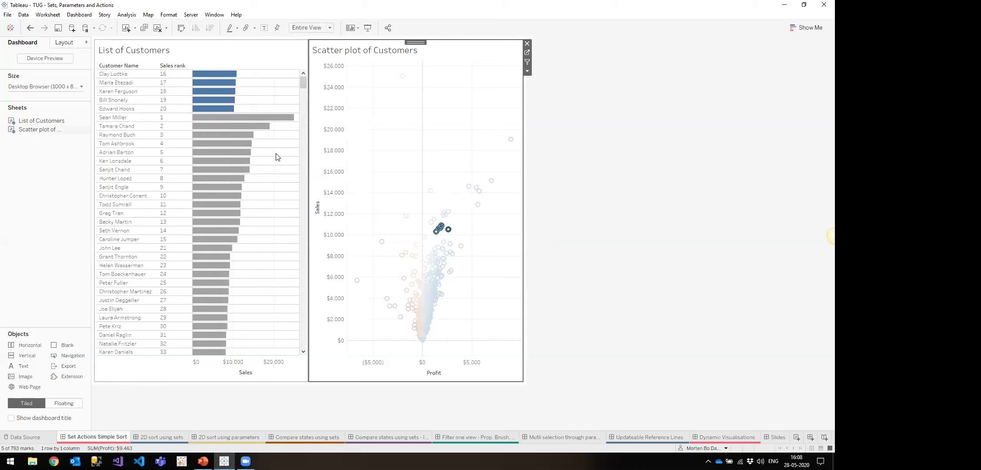
left_click(472, 230)
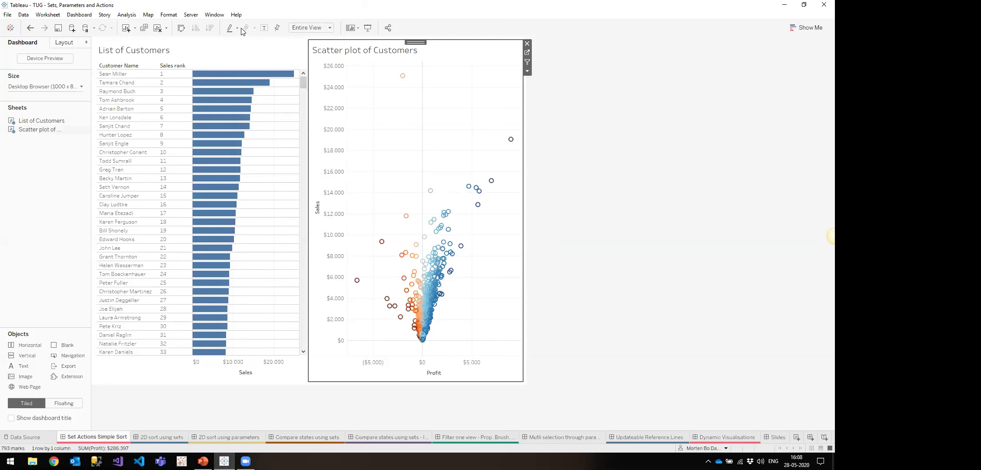
- Open the List of Customers worksheet from the dashboard and show the header of the IN/OUT customer set on Rows
left_click(239, 55)
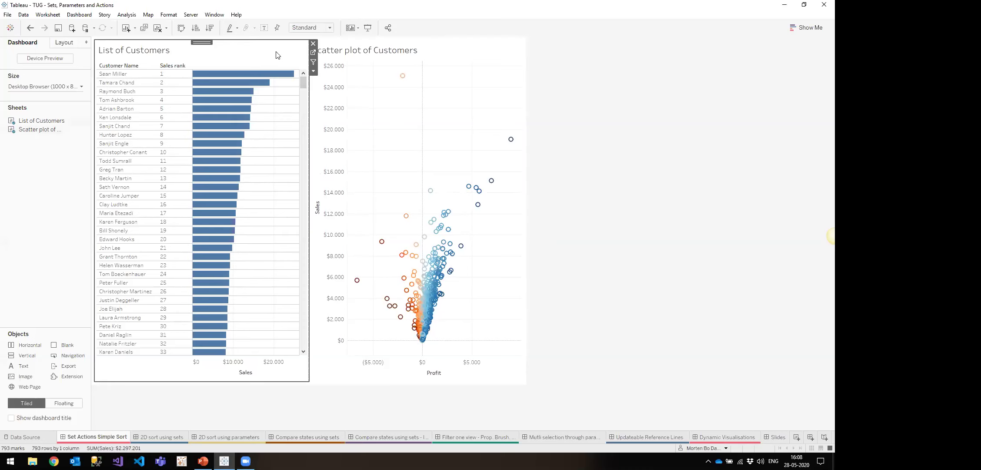
left_click(313, 52)
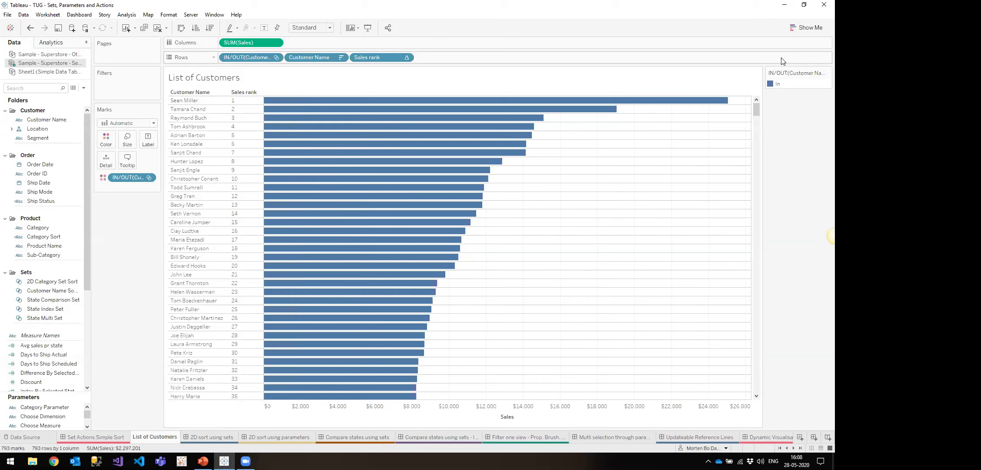
left_click(276, 57)
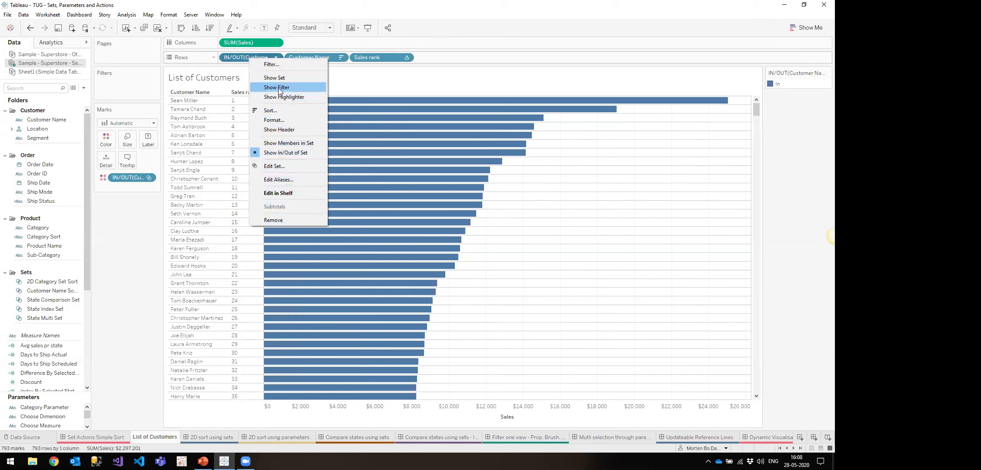
left_click(279, 130)
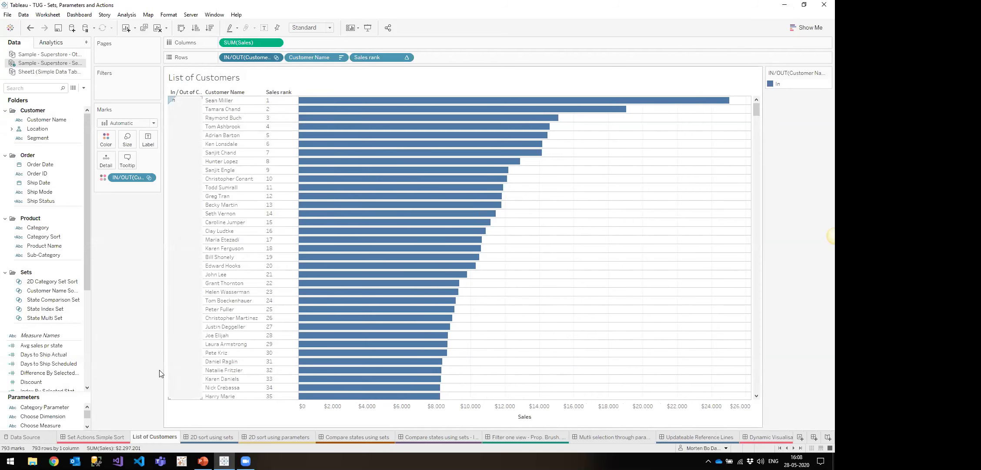
- On the Set Actions Simple Sort dashboard, select one positive-profit and one negative-profit cluster to check the list's In/Out grouping
left_click(117, 436)
left_click_drag(453, 173, 480, 204)
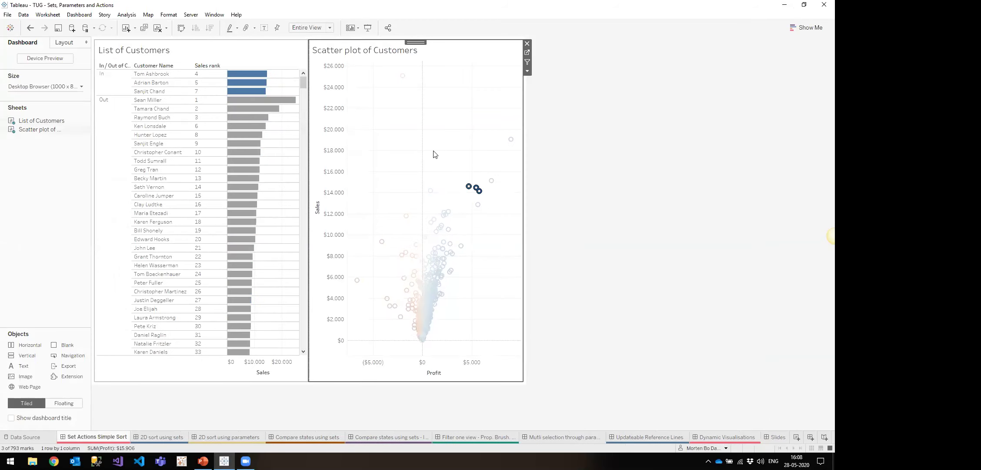
mouse_move(481, 193)
left_click(474, 270)
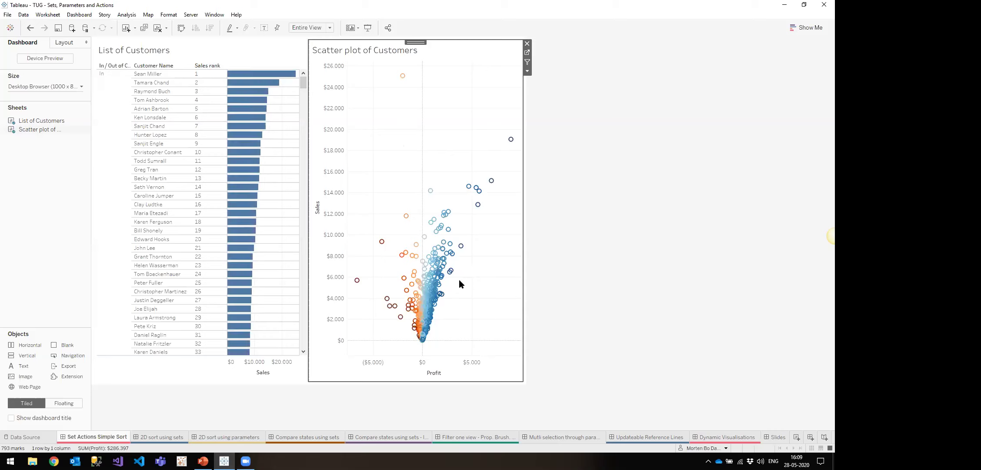
left_click_drag(392, 253, 416, 262)
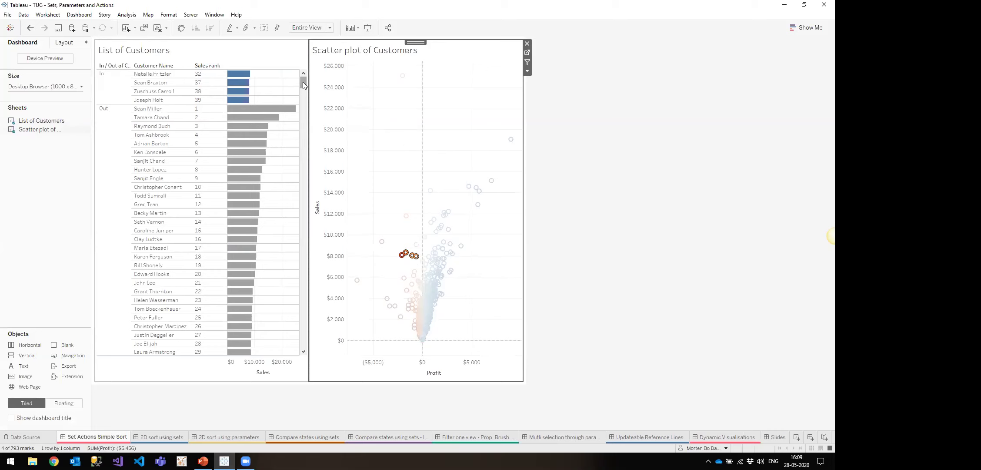
mouse_move(303, 82)
left_mouse_down()
mouse_move(304, 274)
mouse_move(303, 81)
left_mouse_up()
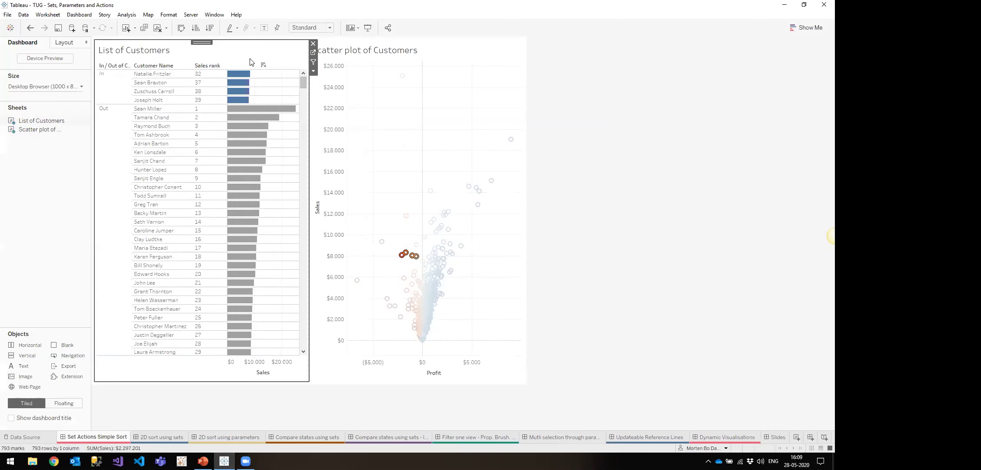
- Go to the List of Customers worksheet and hide the header of the IN/OUT customer set on Rows
left_click(313, 52)
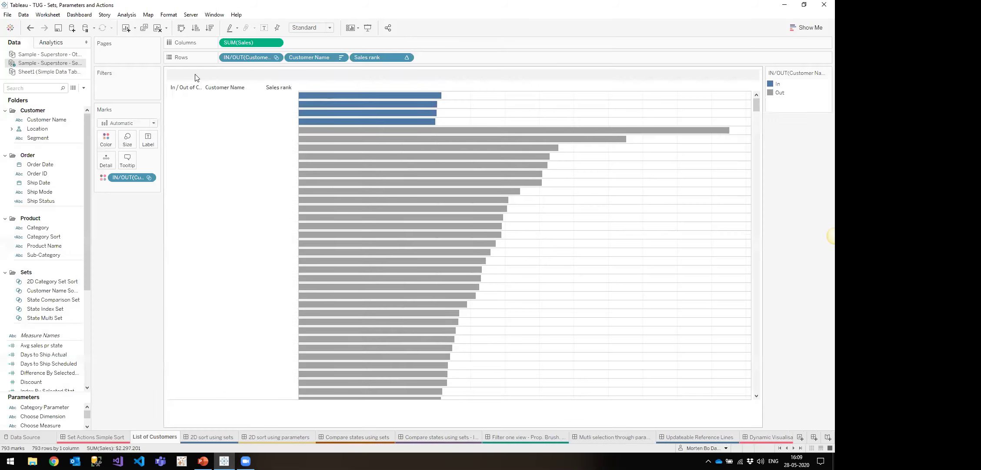
right_click(238, 57)
left_click(265, 122)
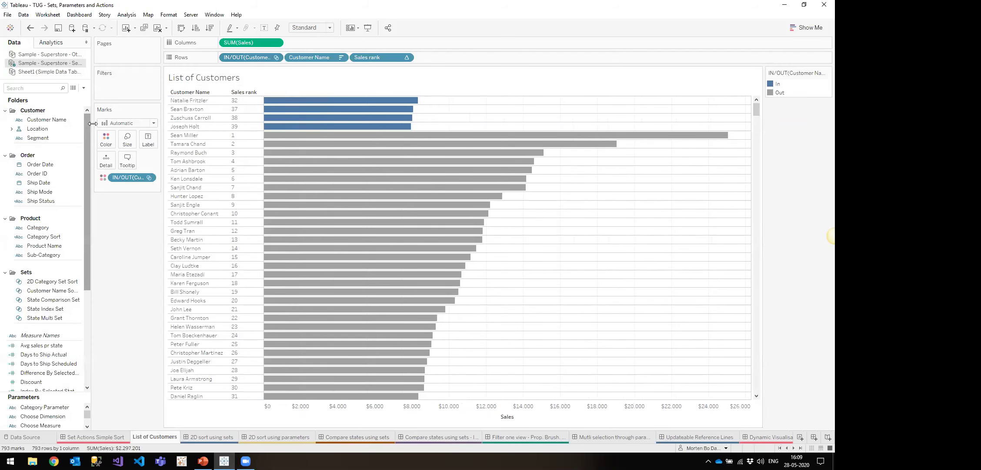
- Widen the data field list and search it for "custo" to locate the Customer Name Sorting Set
left_click_drag(93, 124, 147, 126)
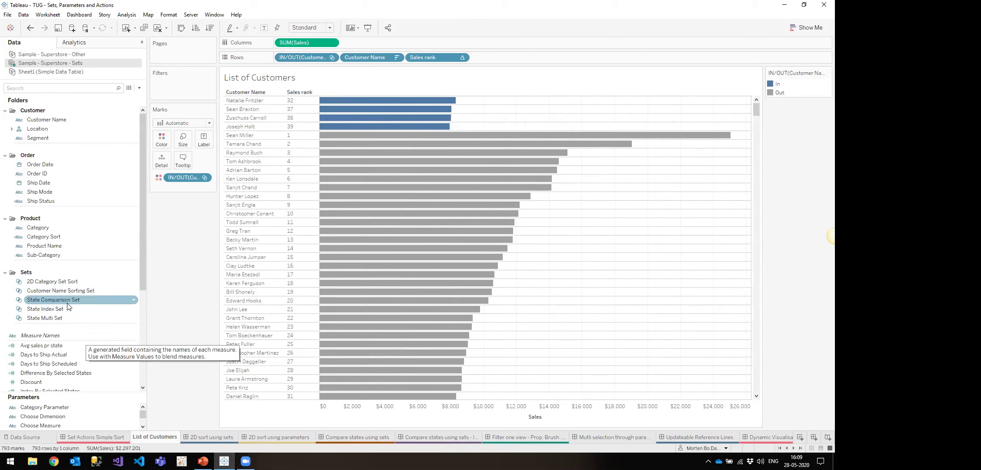
scroll(58, 292, "down", 1)
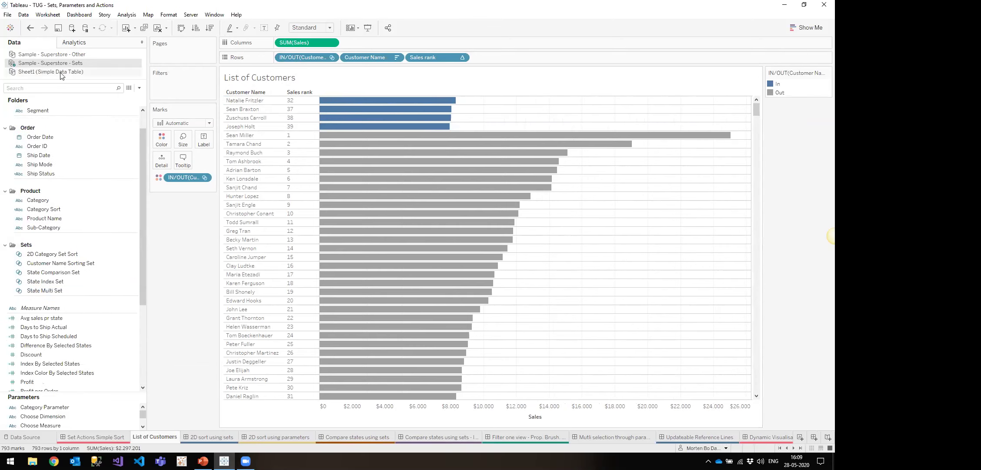
type("custo")
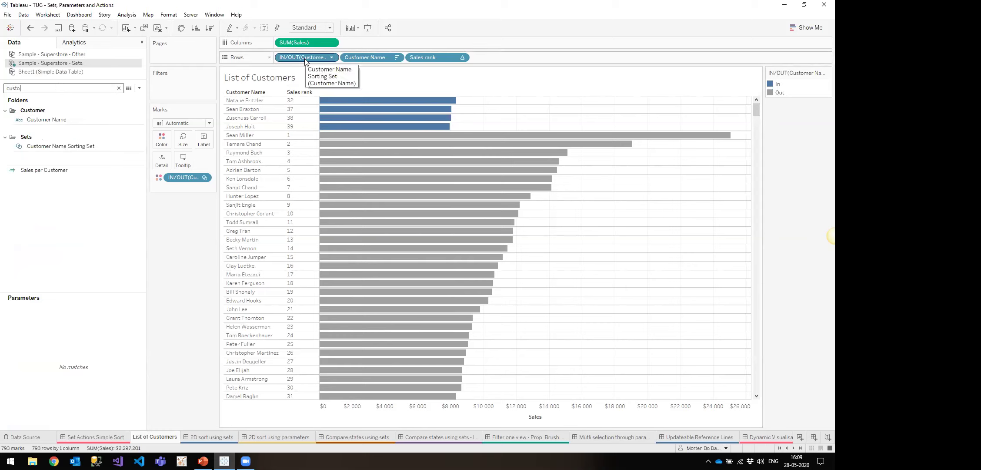
left_click(69, 147)
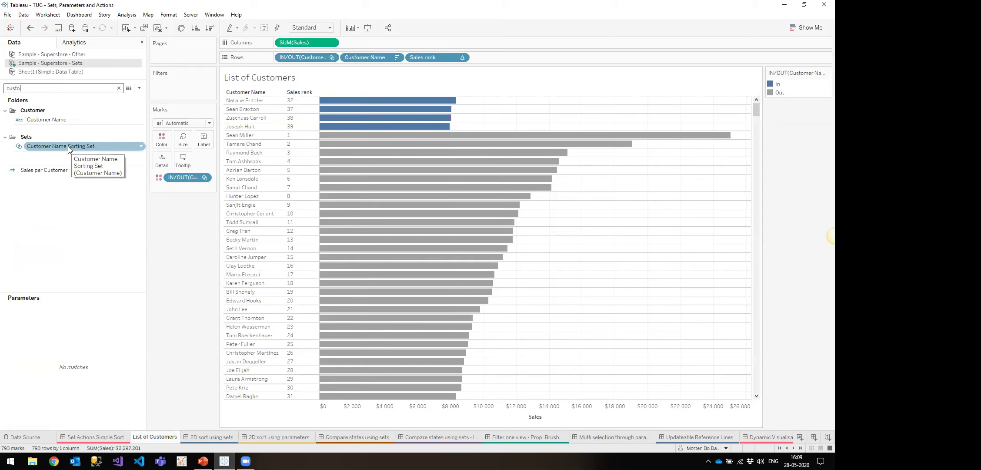
- Examine the general options of the Customer Name Sorting Set, including Use all, without saving changes, and clear the field search
right_click(69, 149)
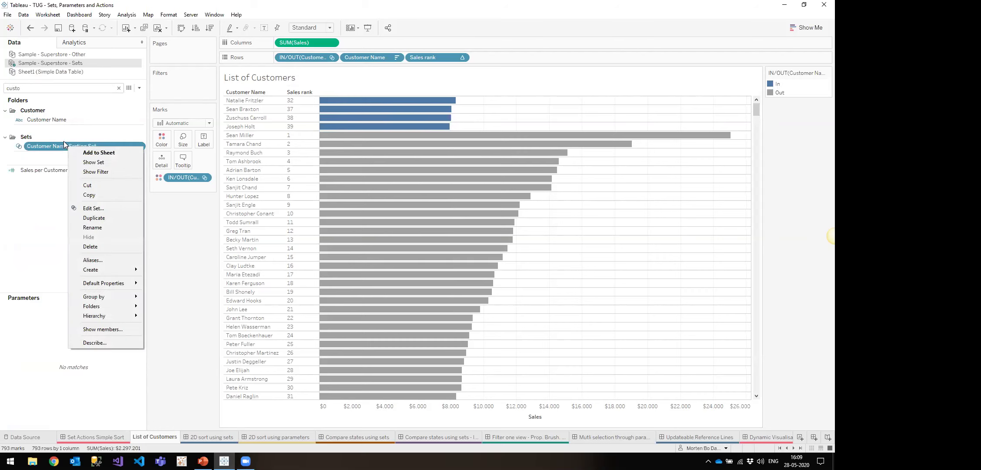
left_click(94, 209)
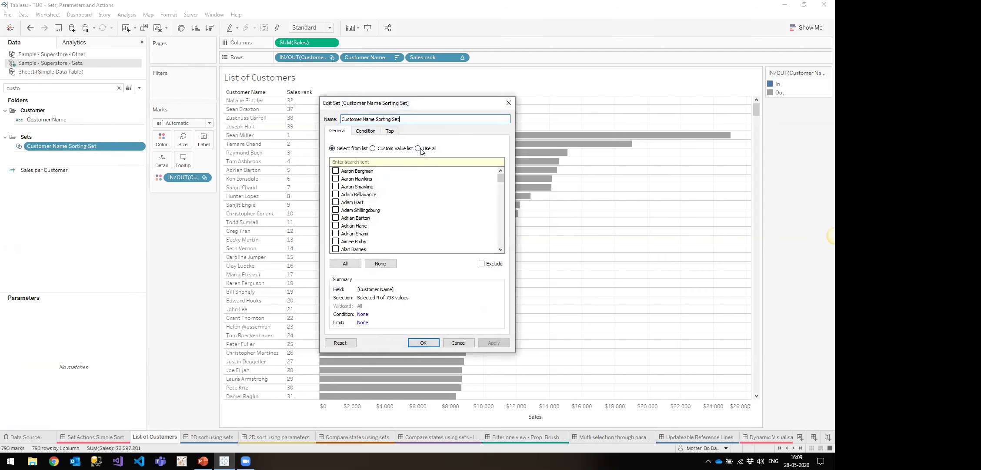
left_click(420, 149)
left_click(458, 342)
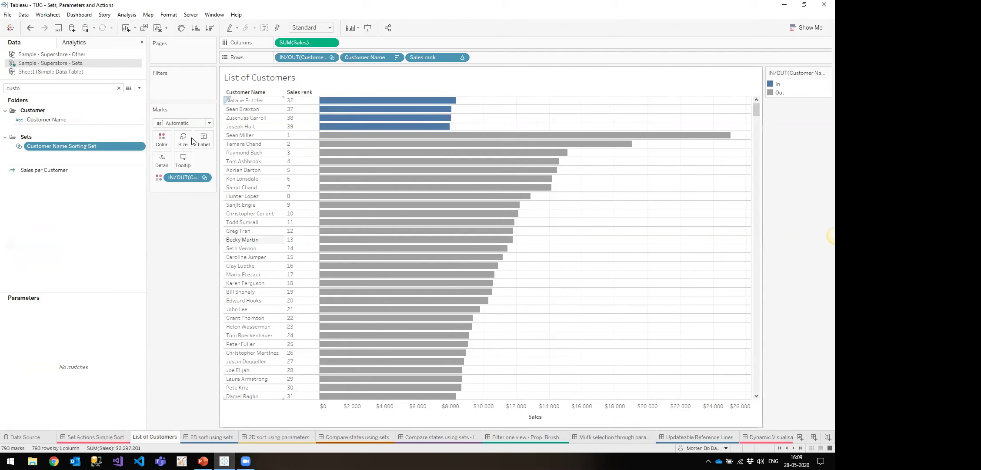
left_click(118, 88)
- Review the Set1 action of the Set Actions Simple Sort dashboard, including its source sheet, target set and run and clear behaviour
left_click(96, 436)
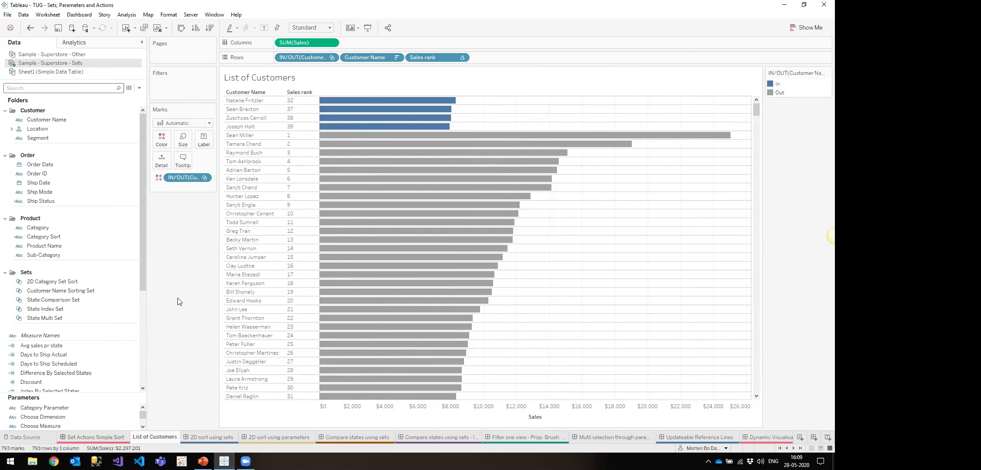
left_click(406, 135)
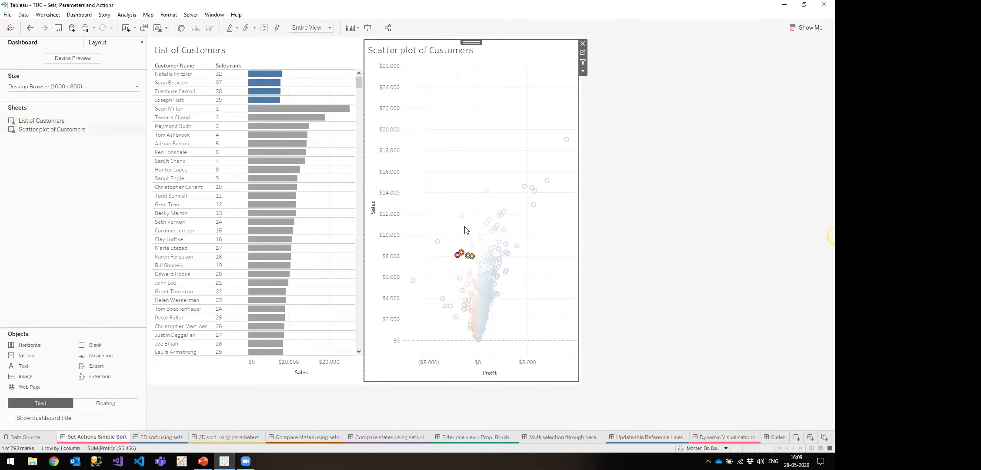
mouse_move(462, 218)
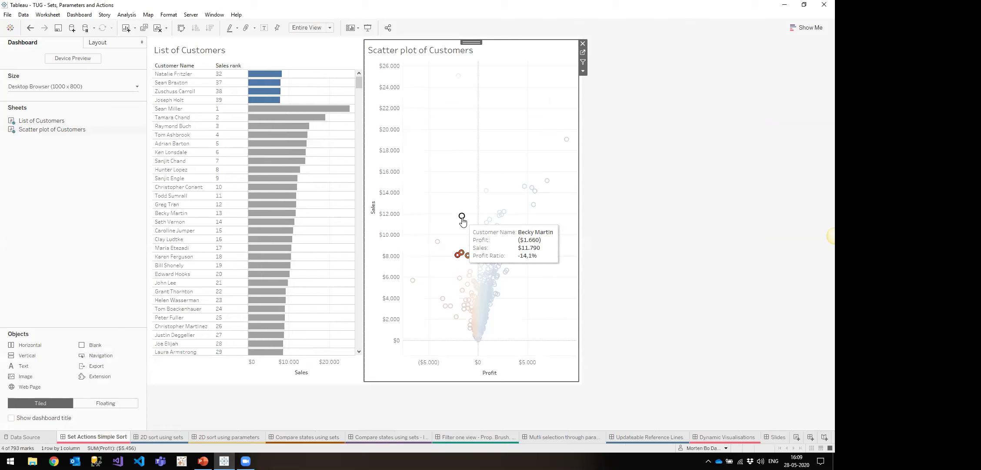
left_click(79, 15)
left_click(89, 126)
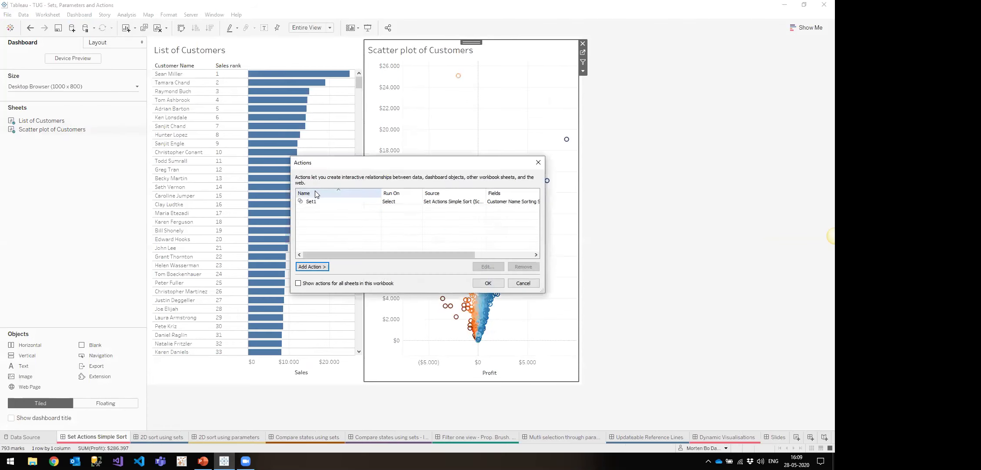
left_click(317, 200)
left_click(487, 266)
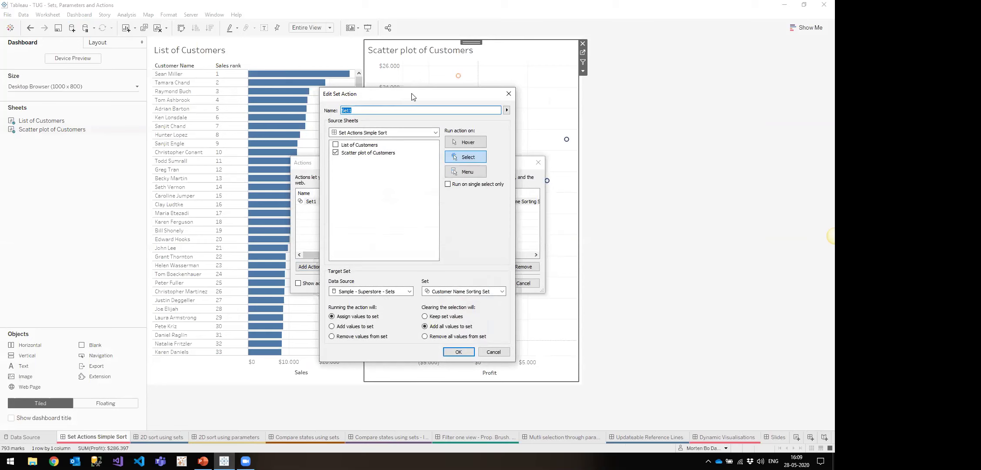
left_click_drag(414, 97, 584, 69)
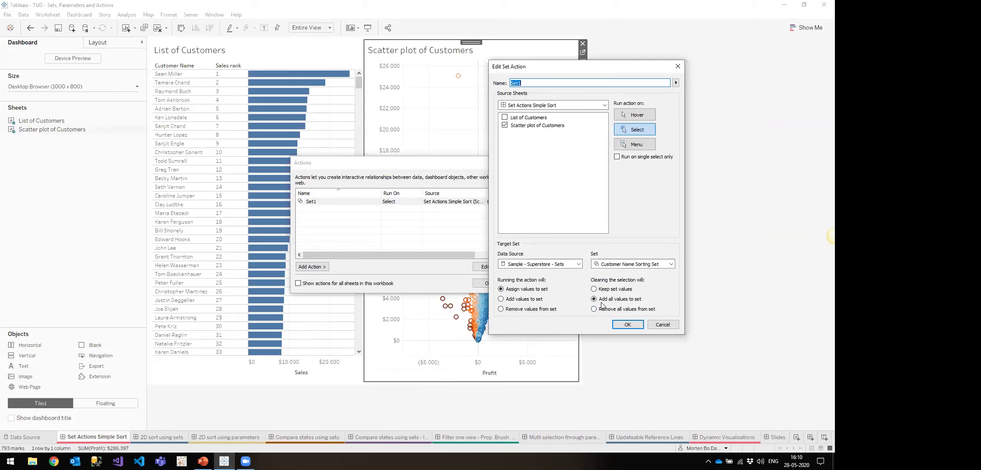
left_click(638, 324)
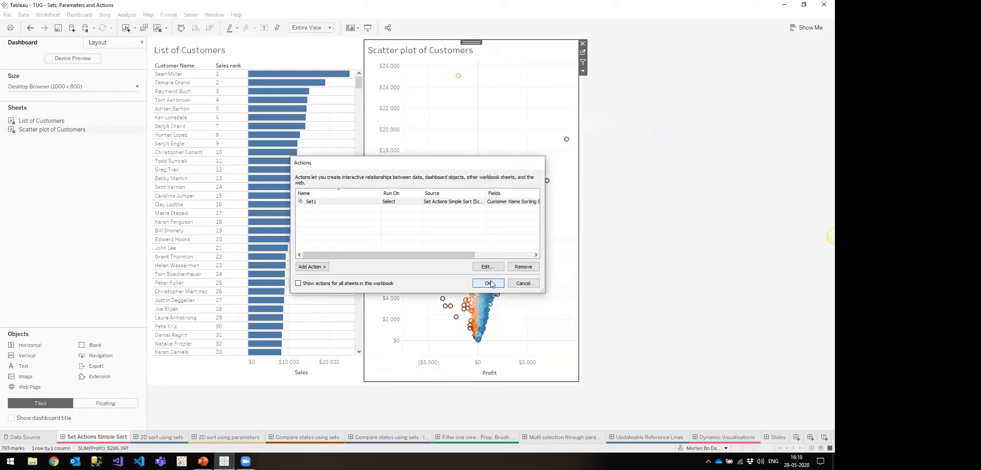
left_click(488, 283)
- Test the set action with a single scatter plot customer and a small cluster, clearing each selection
left_click(470, 246)
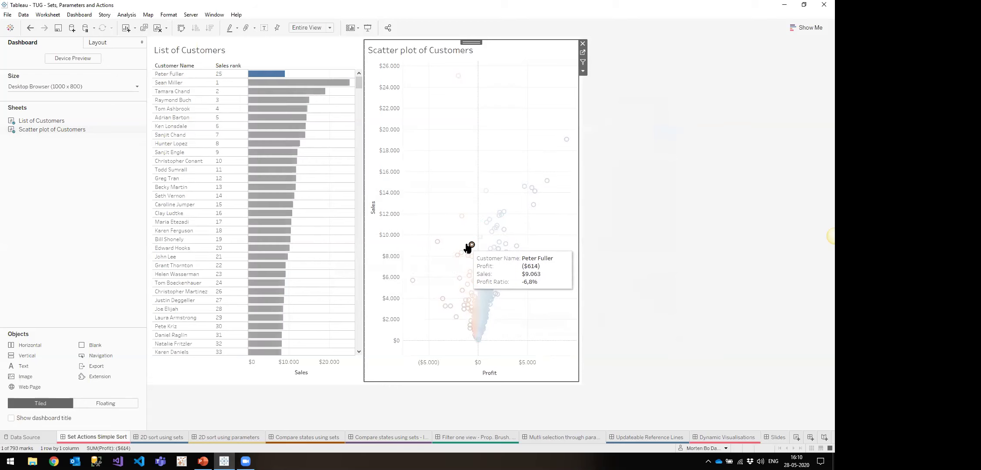
left_click(470, 246)
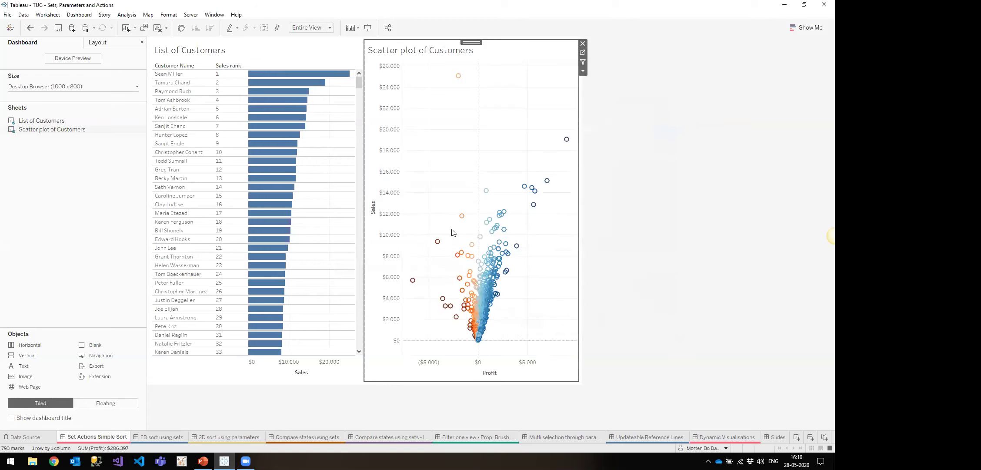
left_click_drag(475, 211, 500, 232)
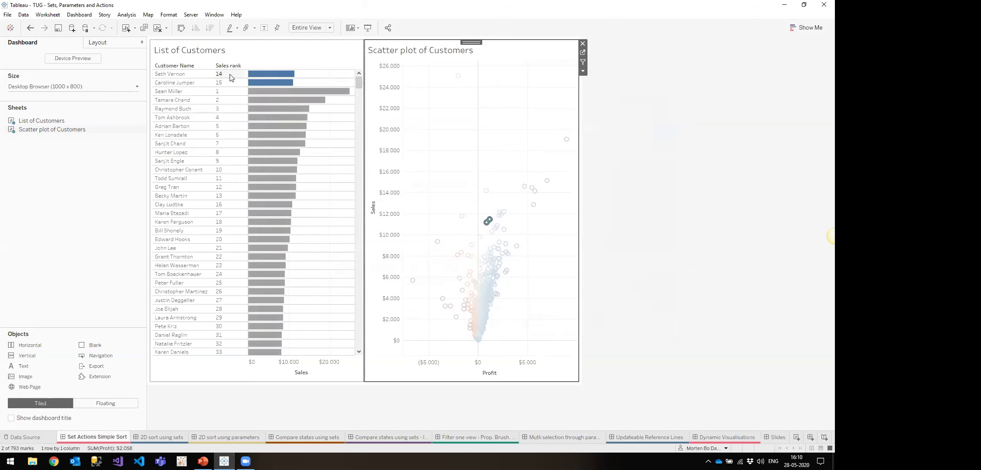
left_click(480, 212)
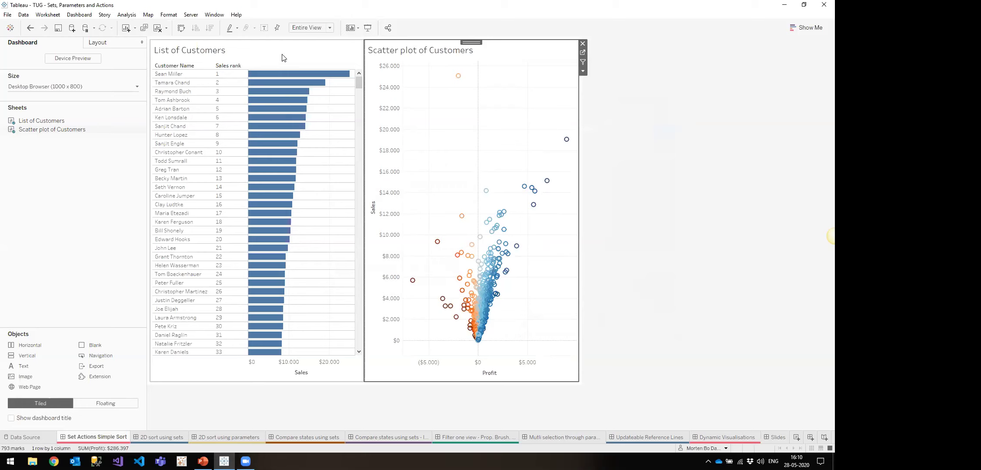
- Open the 2D sort using sets dashboard and inspect the percent of total sales bars by region
left_click(670, 127)
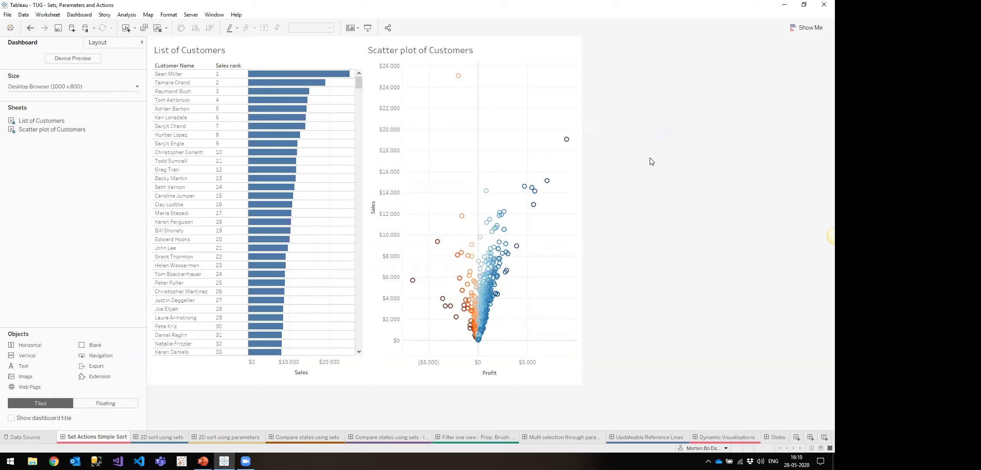
left_click(156, 440)
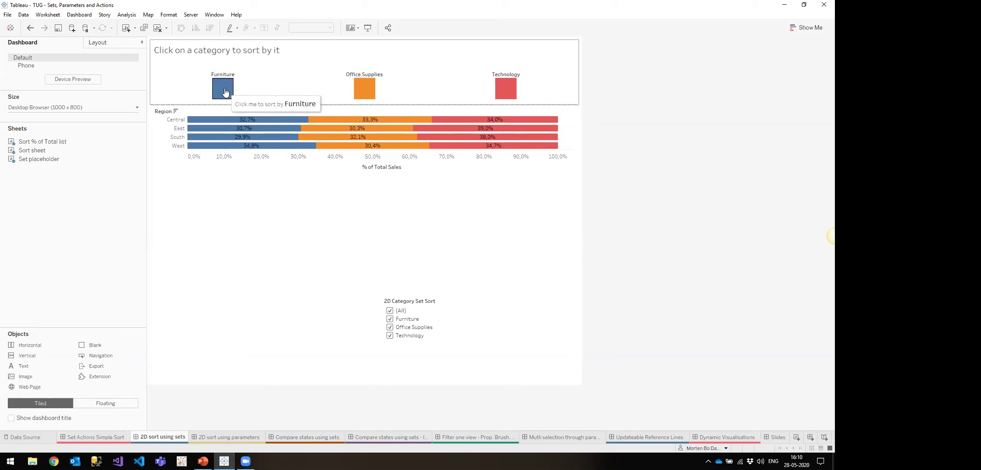
left_click(211, 187)
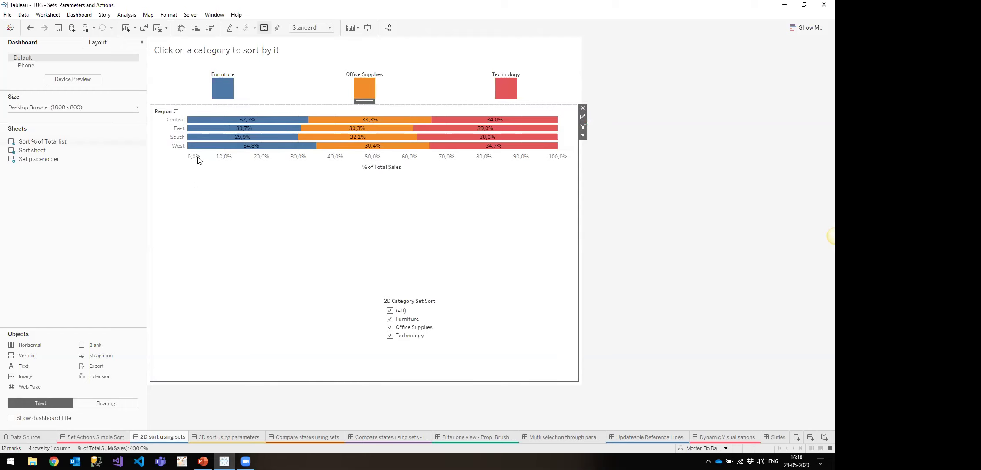
mouse_move(216, 121)
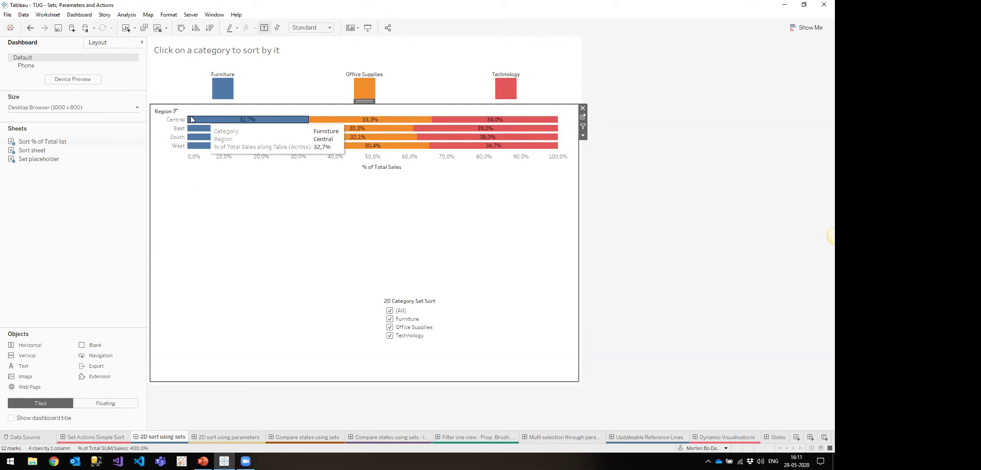
left_click(54, 239)
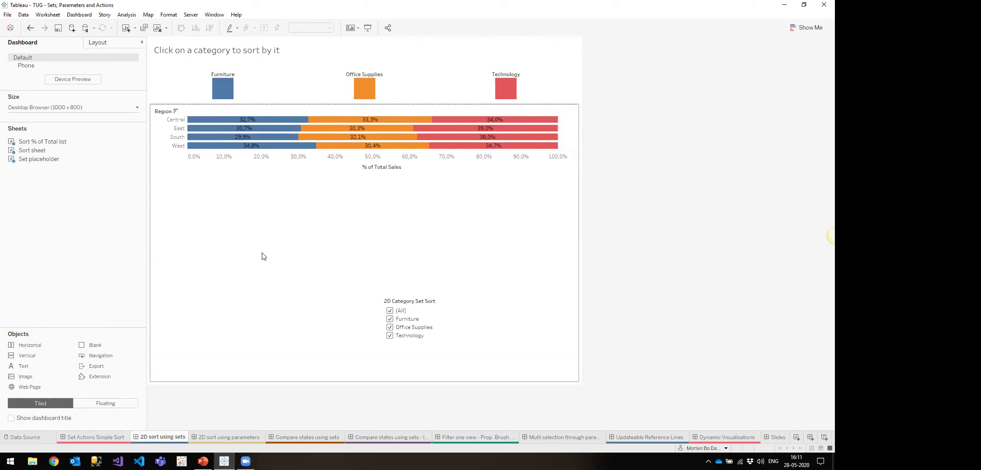
- Test the dashboard's category sort with Furniture, Office Supplies and Technology, finishing with Furniture again
left_click(223, 89)
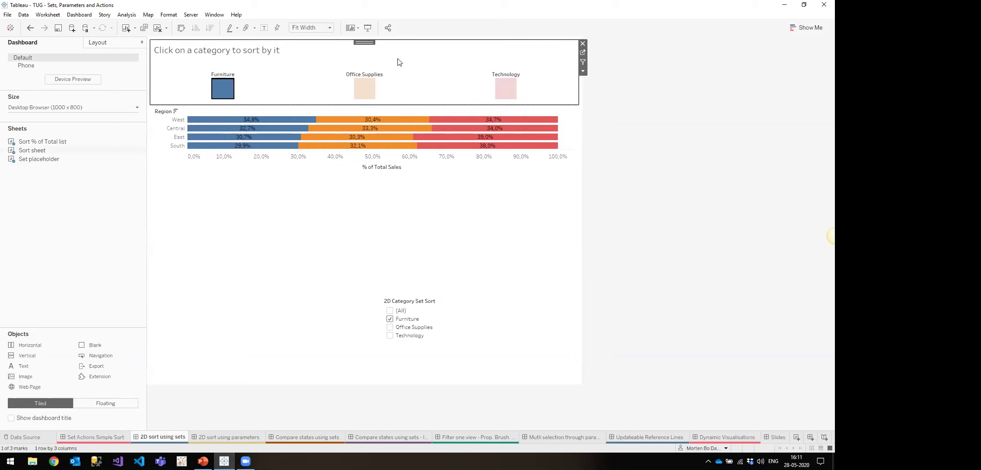
left_click(365, 89)
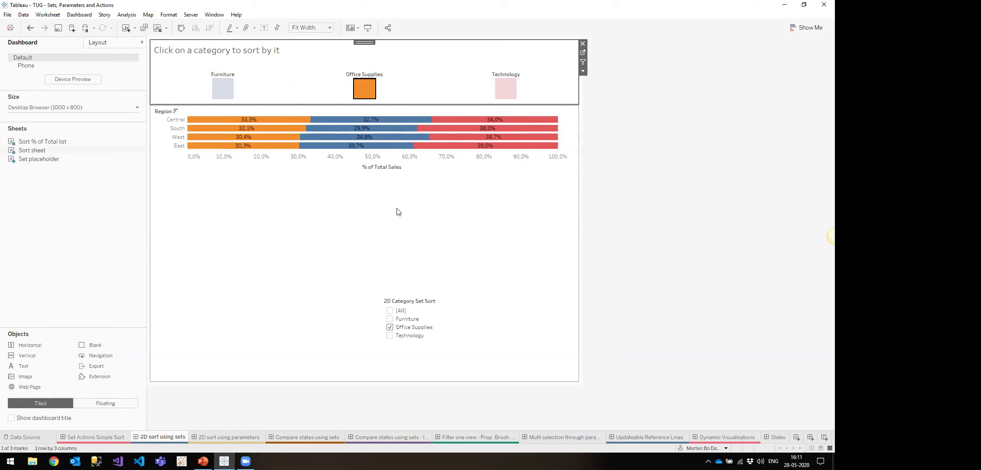
left_click(503, 90)
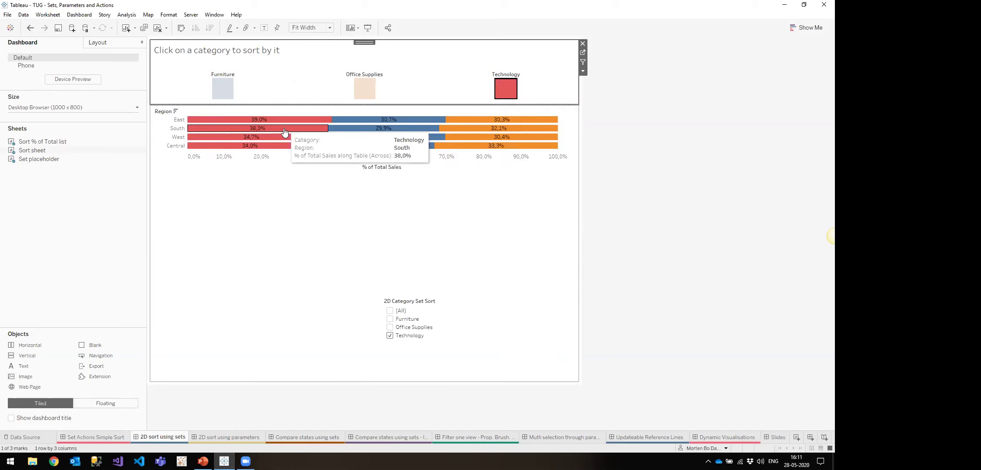
left_click(364, 89)
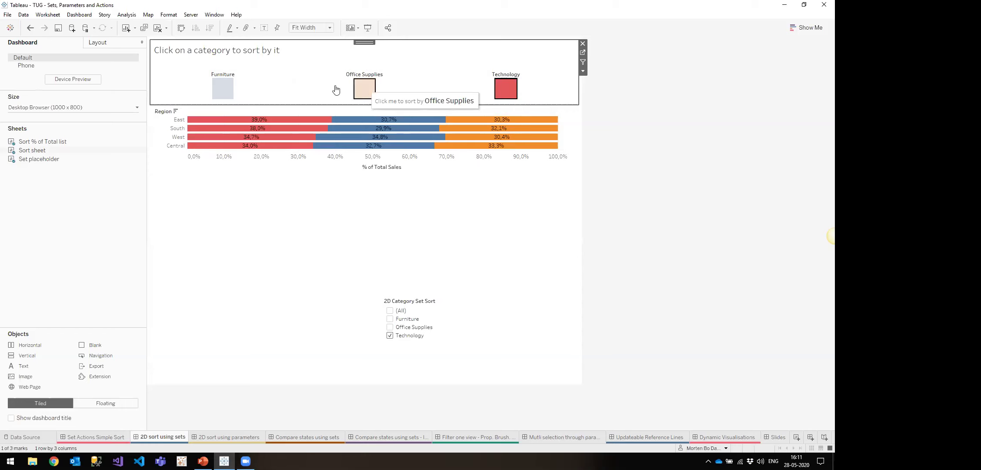
left_click(204, 89)
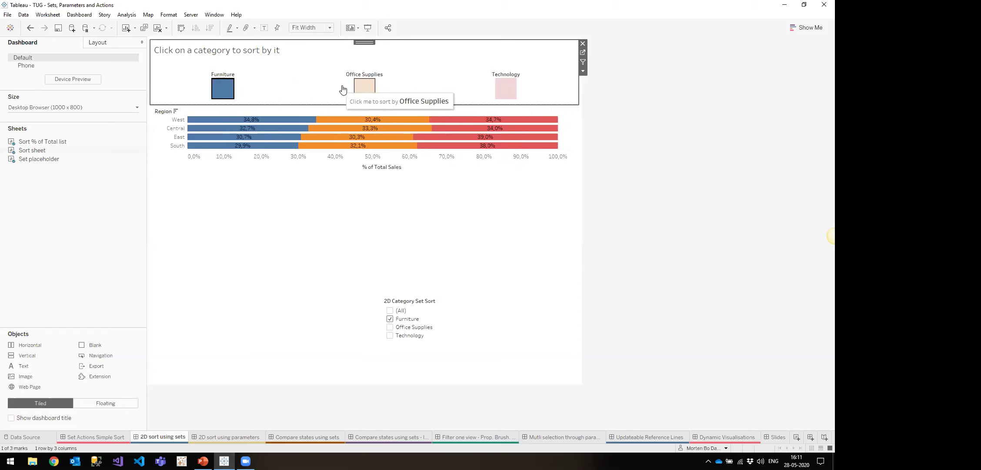
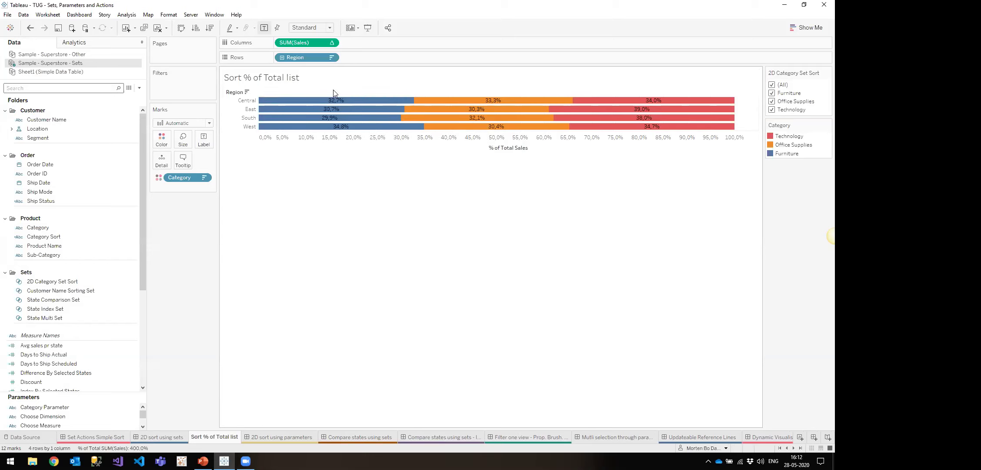
- Examine the sort settings of the Region field on the Sort % of Total list sheet without changing them
right_click(305, 58)
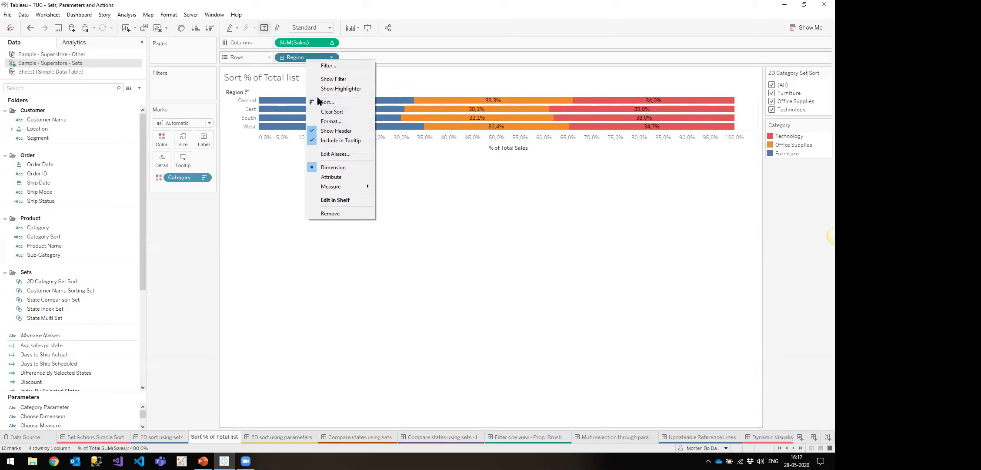
left_click(336, 114)
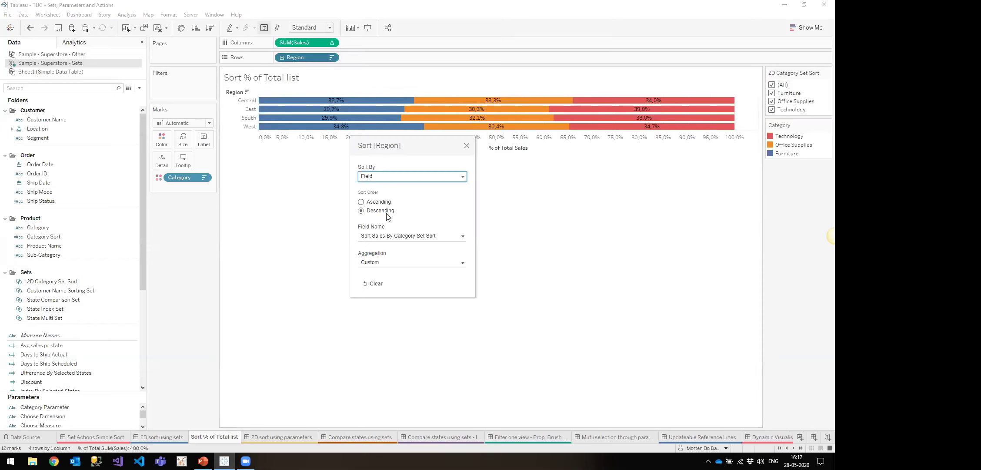
left_click(468, 146)
- Search the data fields for "sort" and examine the Sort Sales By Category Set Sort formula without changing it
left_click(76, 88)
type("sor")
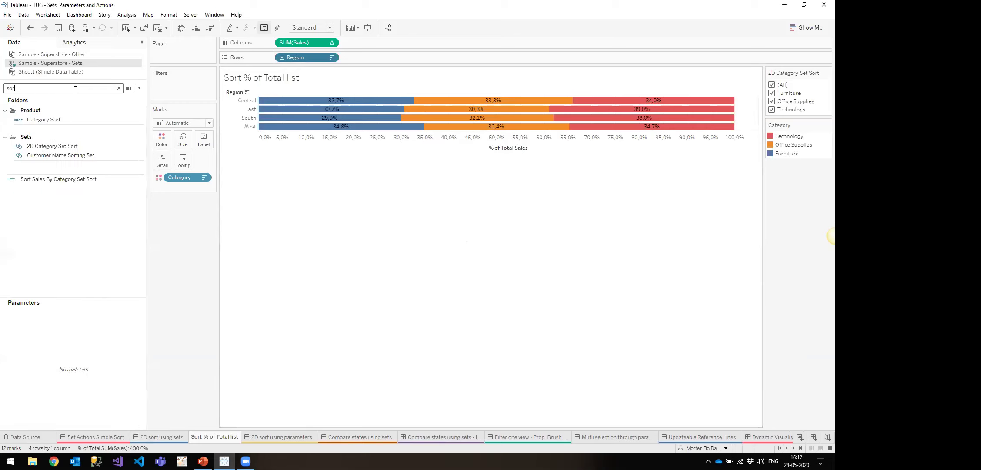
right_click(76, 179)
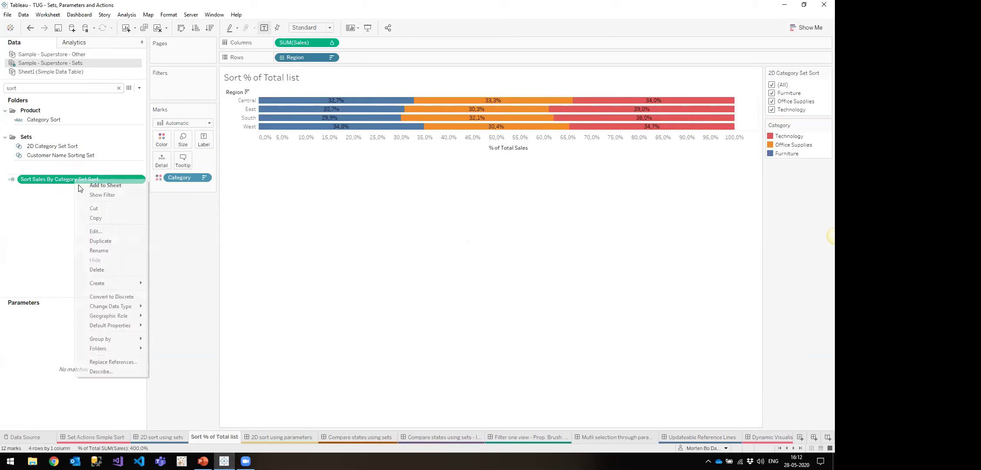
left_click(111, 231)
left_click_drag(120, 175, 151, 175)
left_click(180, 174)
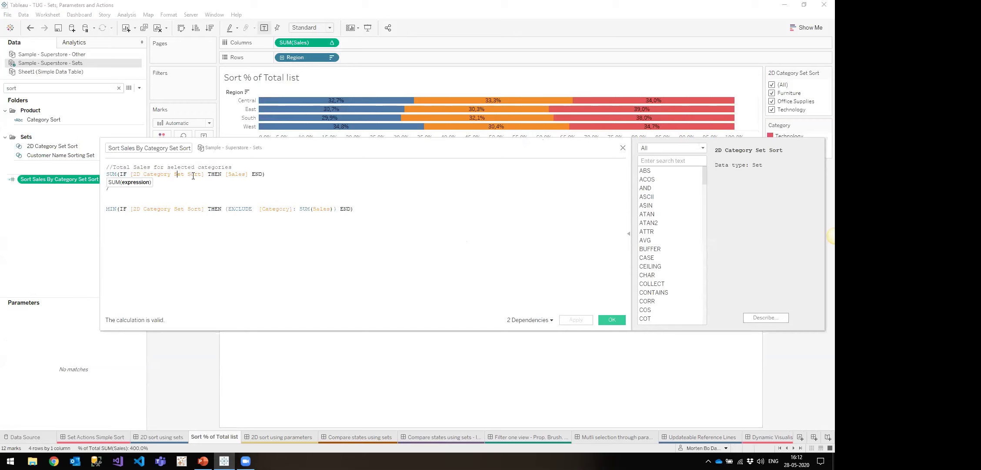
left_click(237, 174)
key("Down")
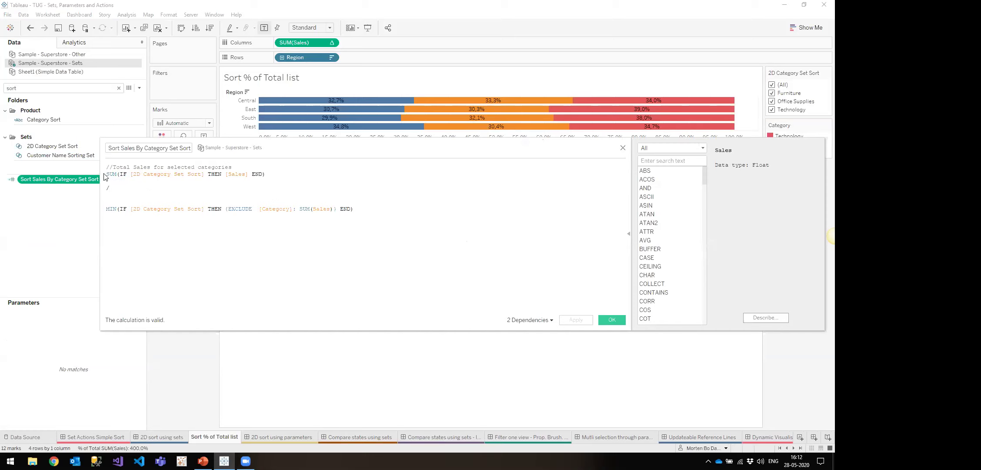
left_click_drag(110, 174, 400, 235)
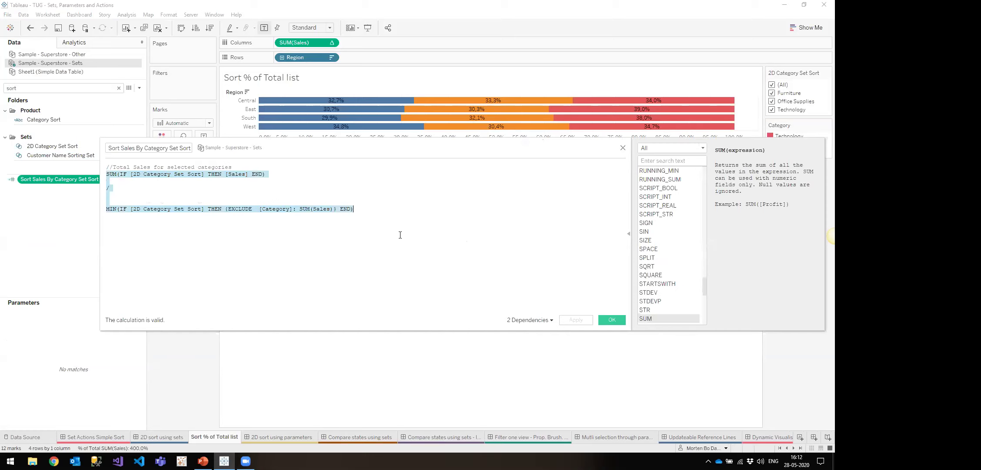
left_click(400, 235)
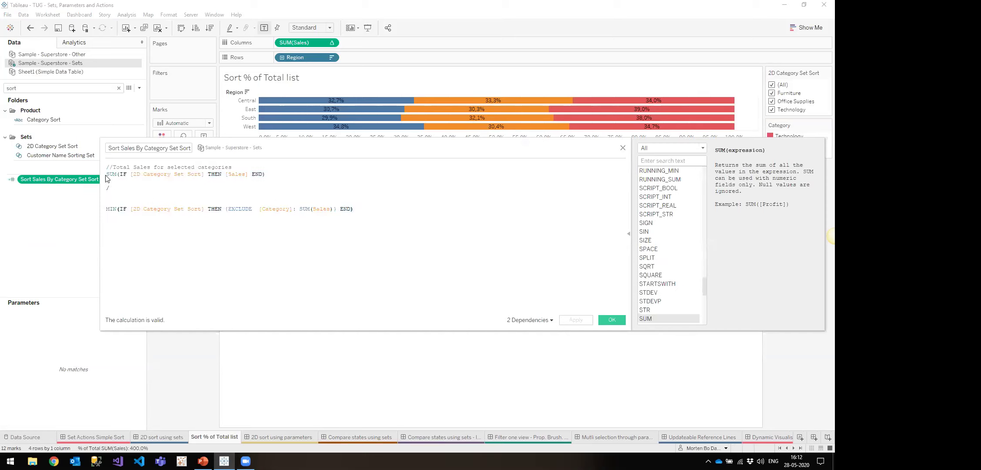
left_click_drag(109, 174, 357, 220)
left_click(357, 220)
left_click(623, 148)
- Add Sort Sales By Category Set Sort to the columns and test it on the 2D sort using sets dashboard with Office Supplies and Furniture
left_click_drag(85, 181, 402, 40)
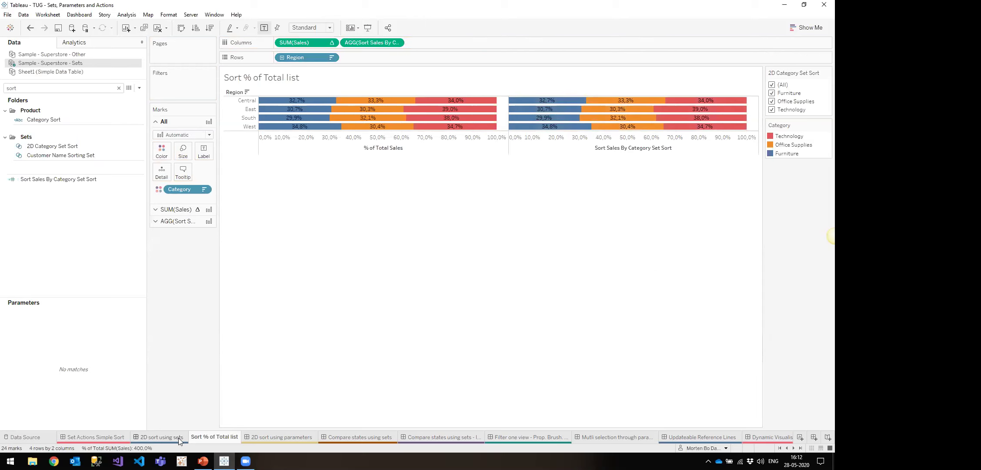
left_click(162, 437)
left_click(364, 89)
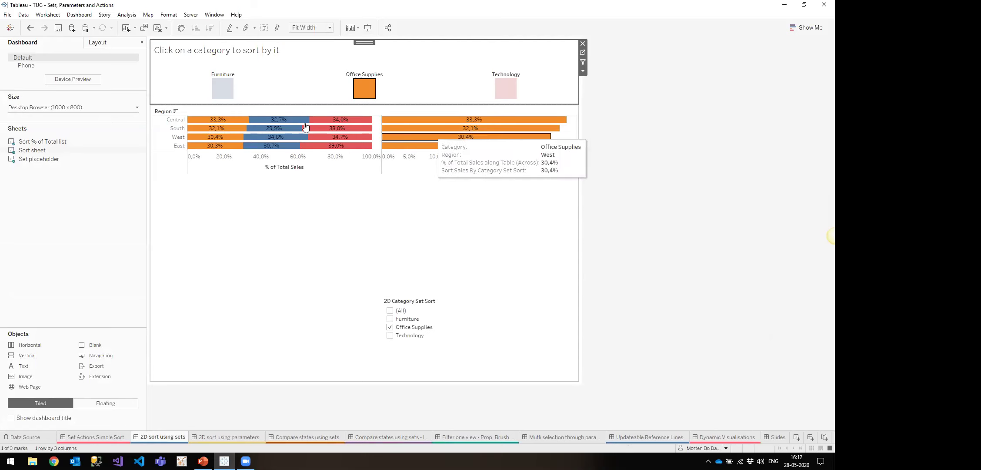
left_click(219, 87)
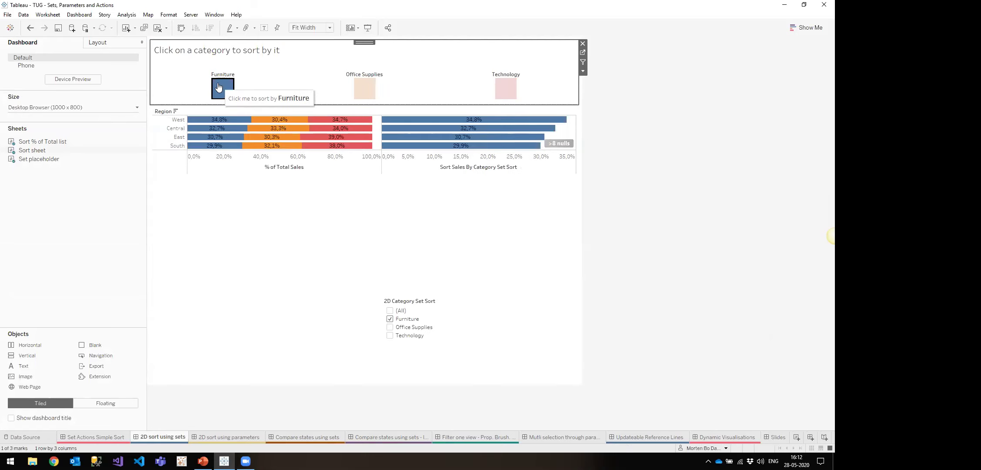
left_click(364, 89)
left_click(223, 90)
left_click(223, 90)
left_click(492, 200)
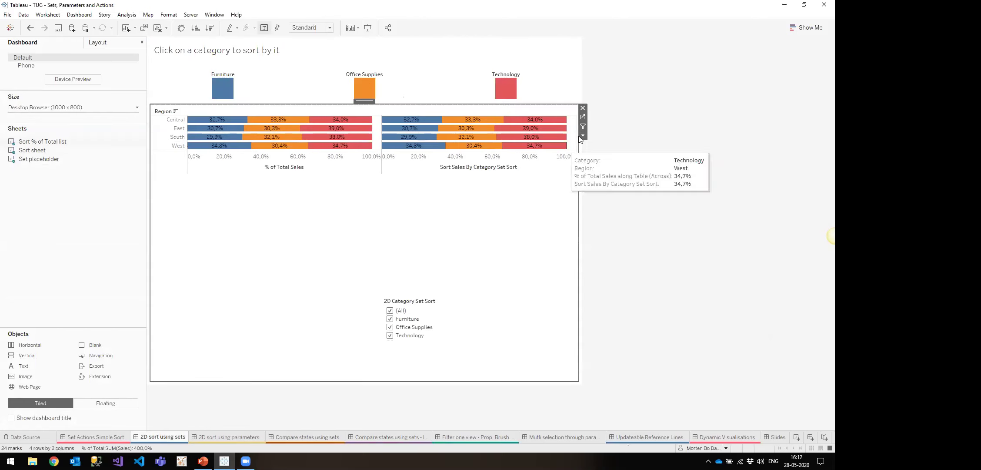
- Return to the Sort % of Total list sheet and remove Sort Sales By Category Set Sort from the columns
left_click(583, 117)
left_click_drag(368, 47, 199, 300)
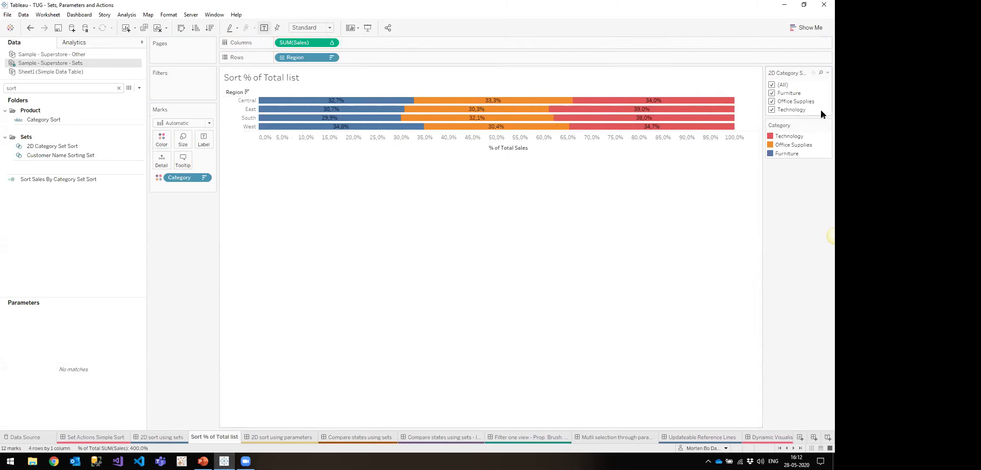
- Widen the Marks card slightly and examine the sort settings of its Category field
left_click_drag(219, 170, 230, 170)
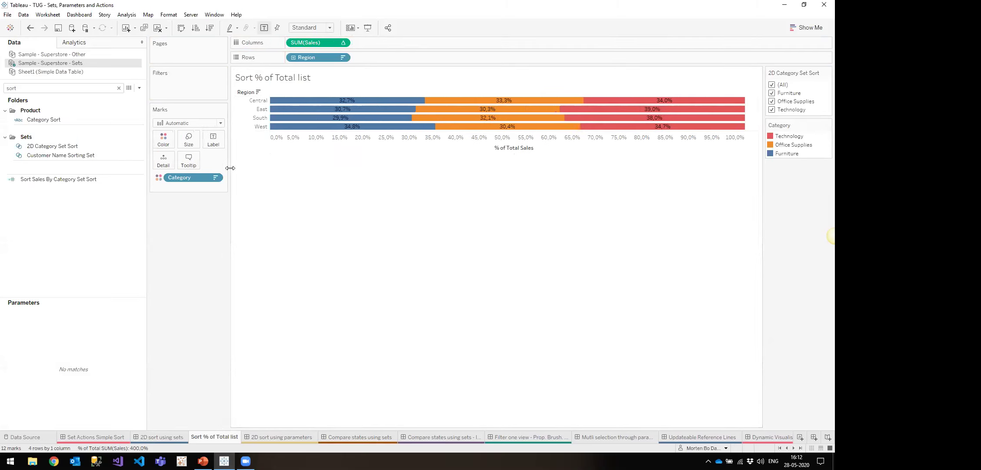
right_click(196, 179)
left_click(207, 220)
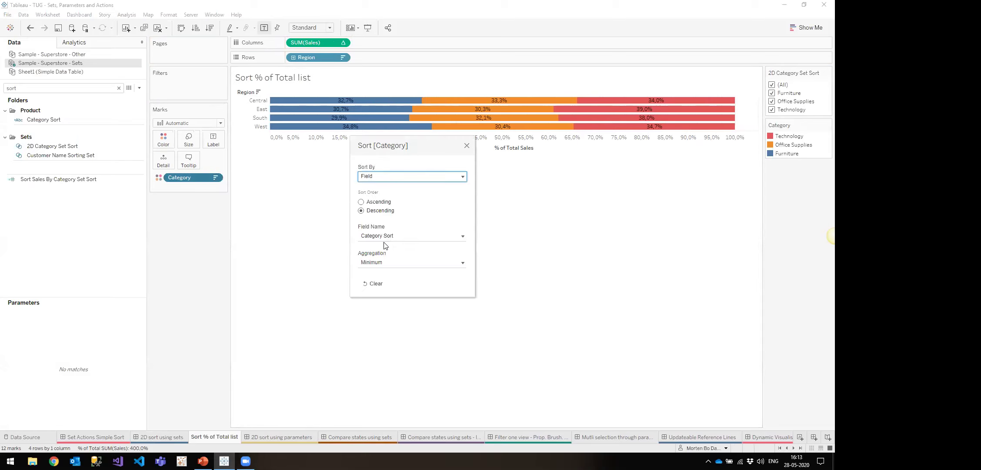
left_click(466, 146)
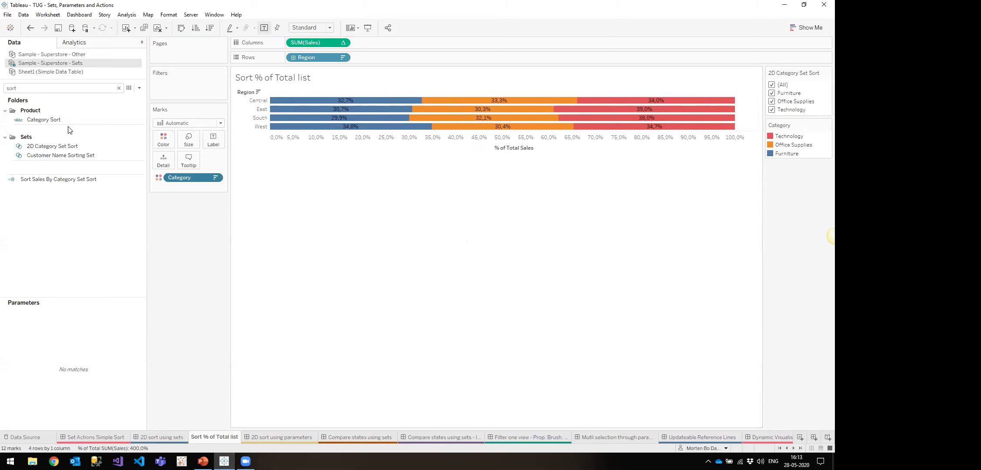
- Examine the formula of the Category Sort calculated field, including its 2D Category Set Sort condition, without changing it
right_click(62, 120)
left_click(82, 172)
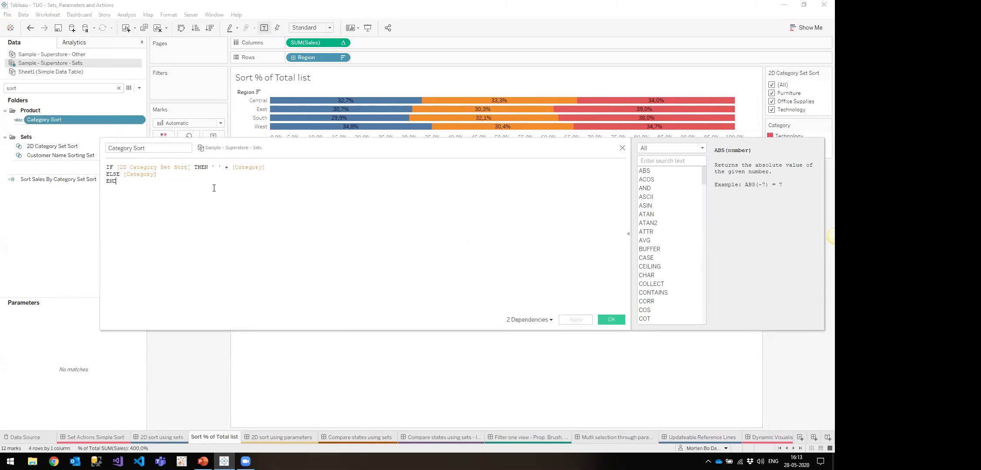
left_click(140, 166)
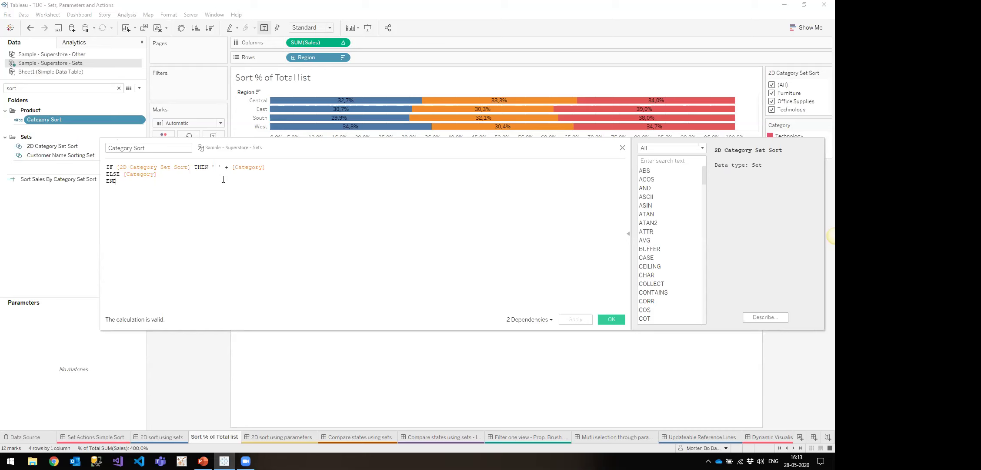
left_click(623, 149)
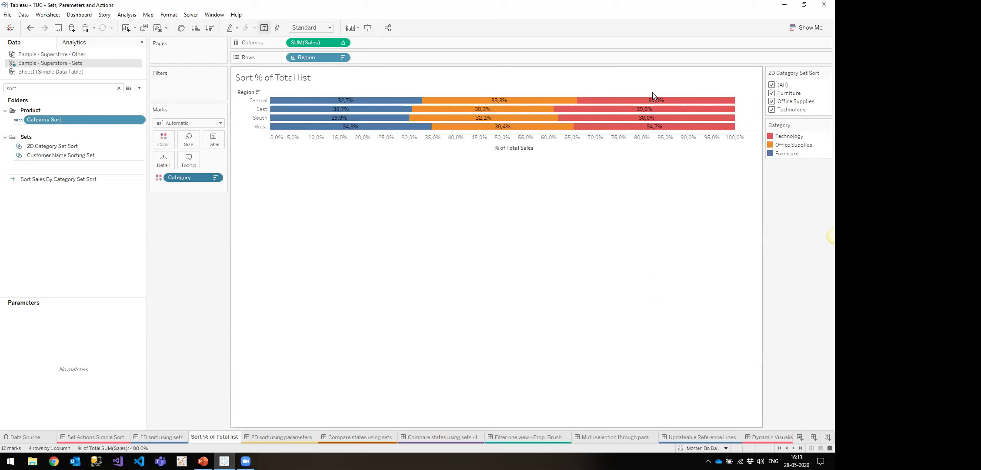
- Recheck the sort order and sort field used by Category on the Marks card, leaving the settings as they are
mouse_move(638, 95)
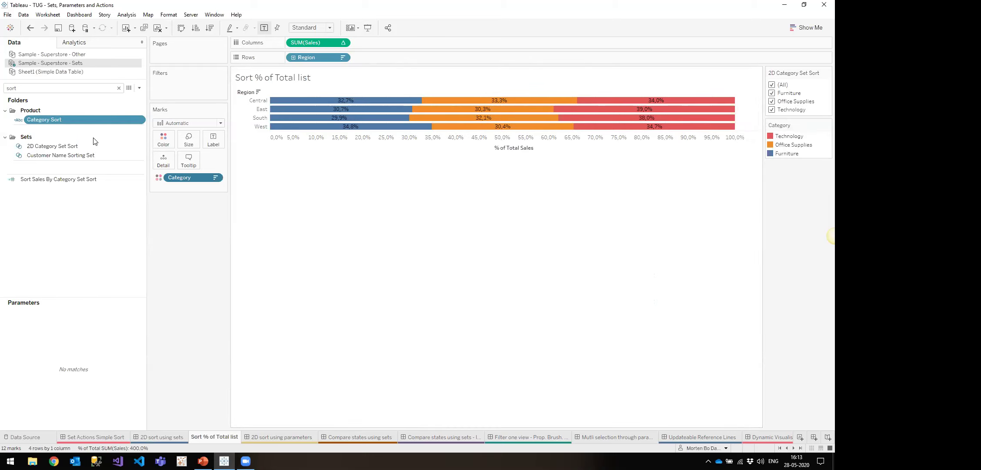
right_click(182, 177)
left_click(187, 182)
right_click(189, 182)
left_click(208, 221)
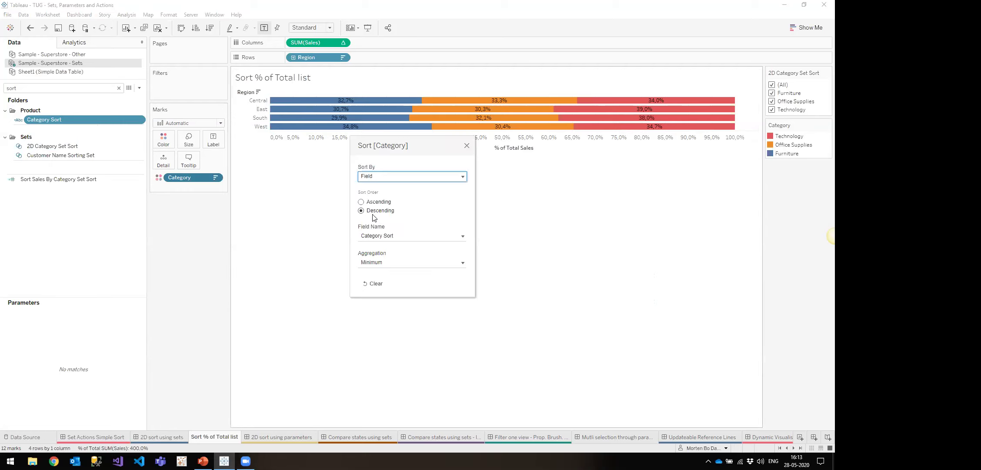
left_click(467, 147)
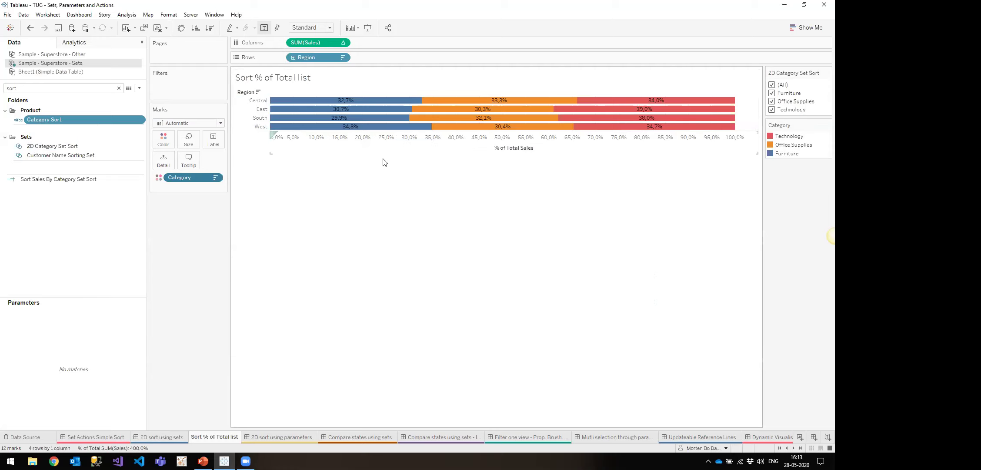
- Add Category Sort before Region in the rows and test it on the 2D sort using sets dashboard with Office Supplies, Furniture and Technology
left_click_drag(54, 119, 450, 61)
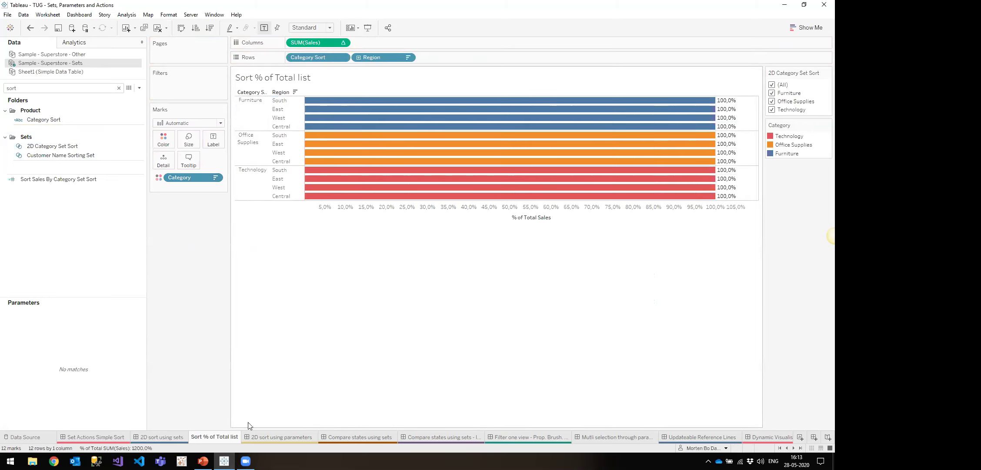
left_click(170, 440)
left_click(365, 89)
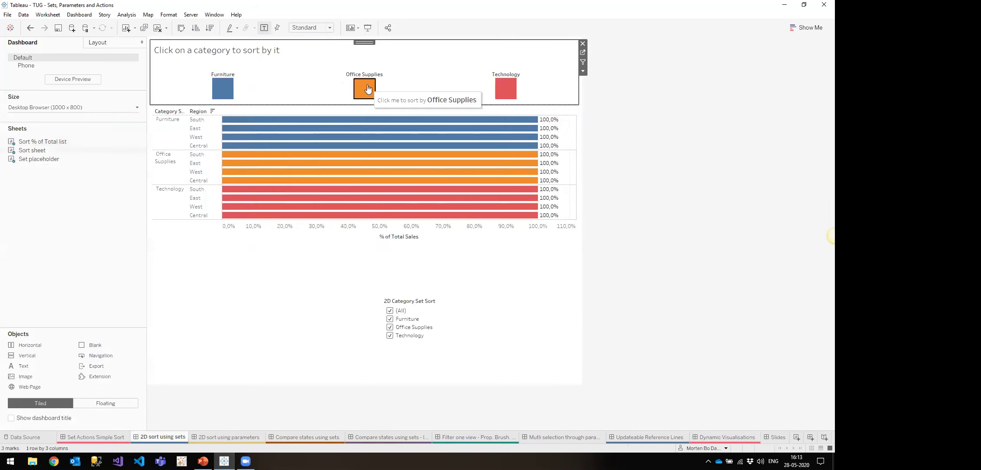
left_click(222, 88)
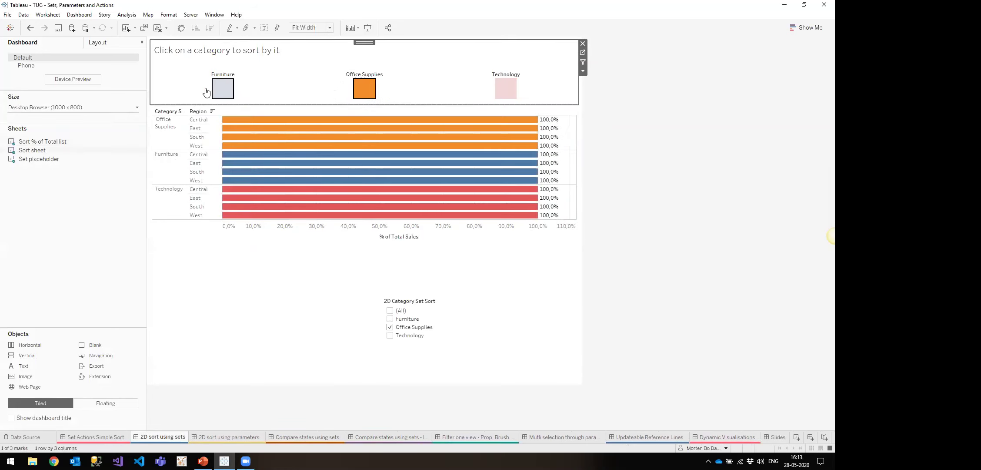
left_click(503, 92)
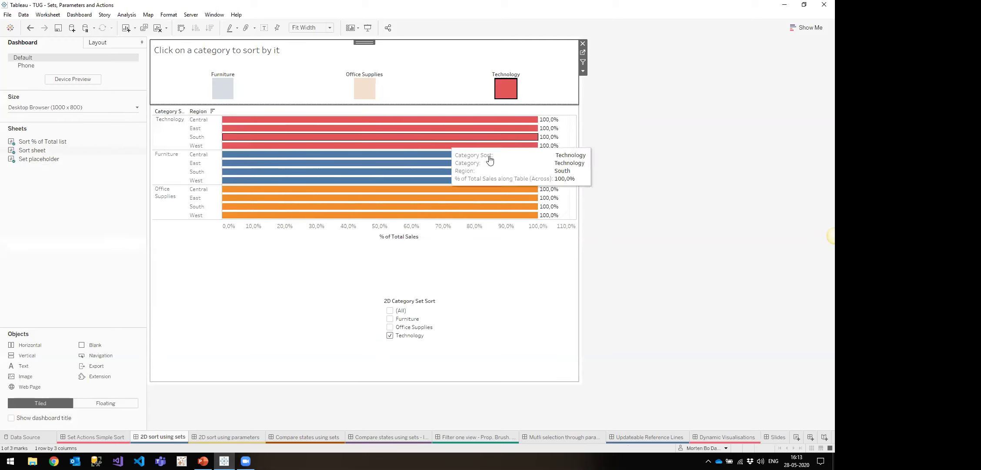
- Return to the Sort % of Total list sheet and remove Category Sort from the rows
left_click(501, 254)
left_click(584, 117)
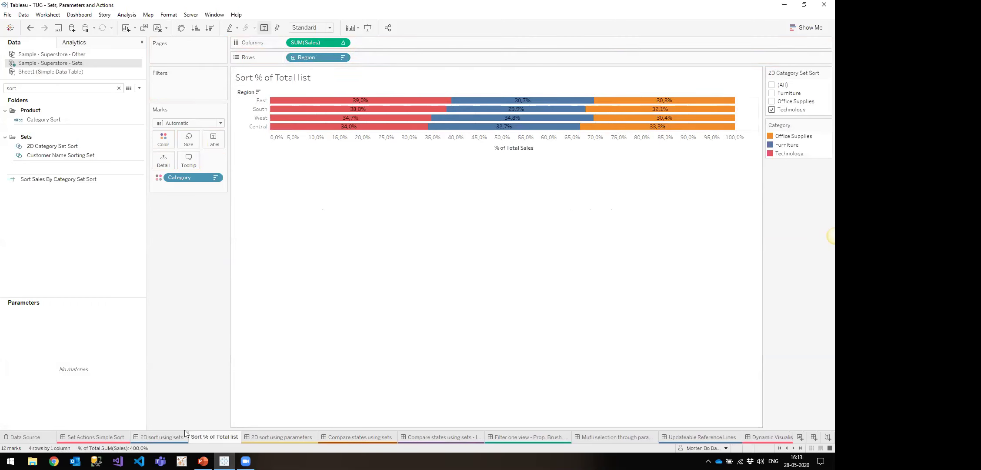
- On the 2D sort using sets dashboard, sort by Office Supplies, by Office Supplies with Technology, and by Technology alone, ending with no category selected
left_click(162, 437)
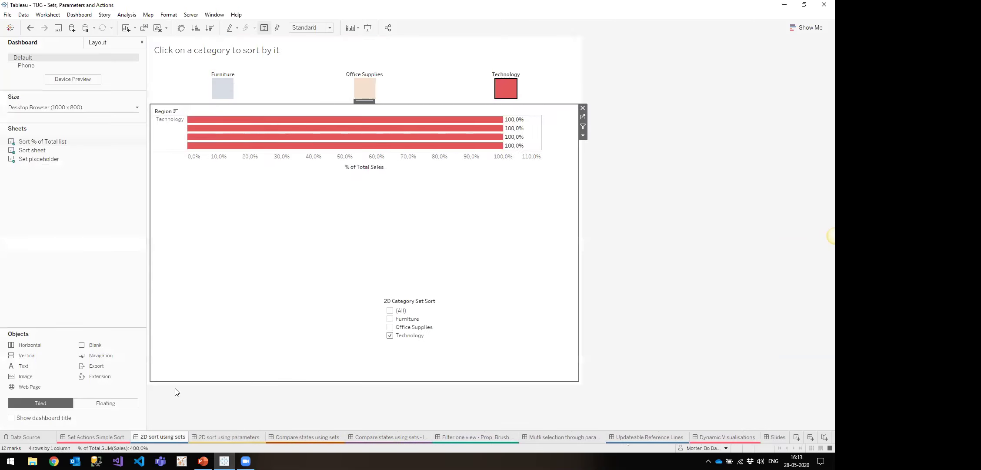
left_click(357, 90)
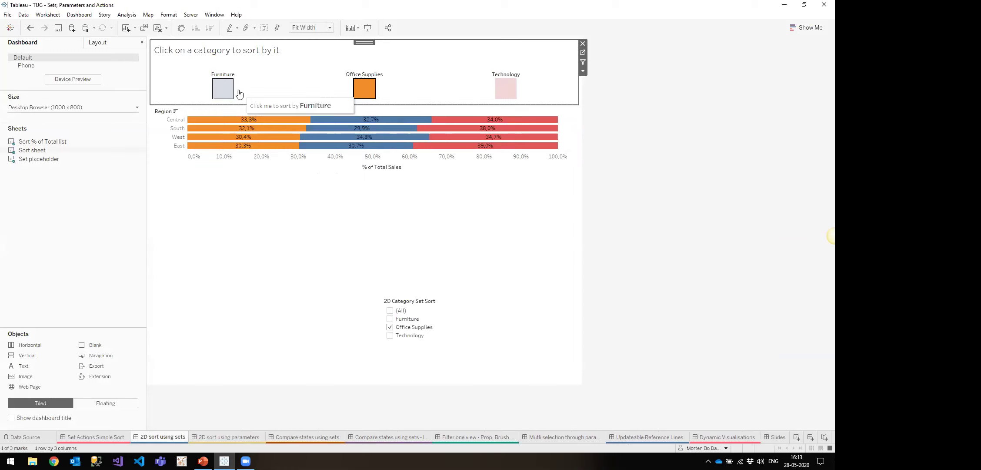
left_click_drag(316, 86, 528, 95)
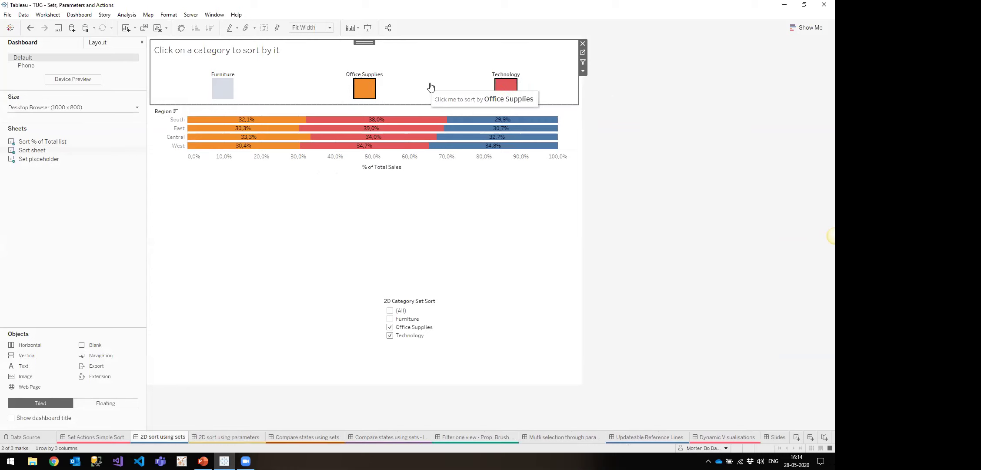
left_click(501, 95)
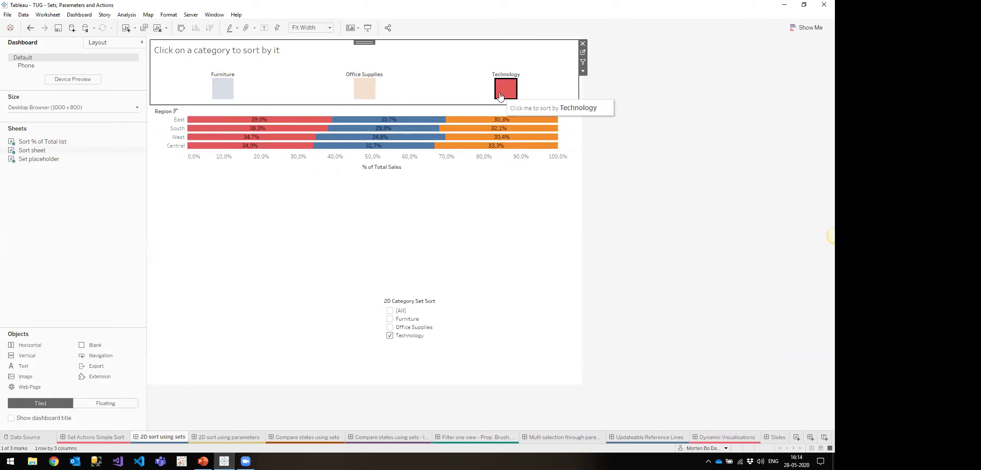
left_click(502, 94)
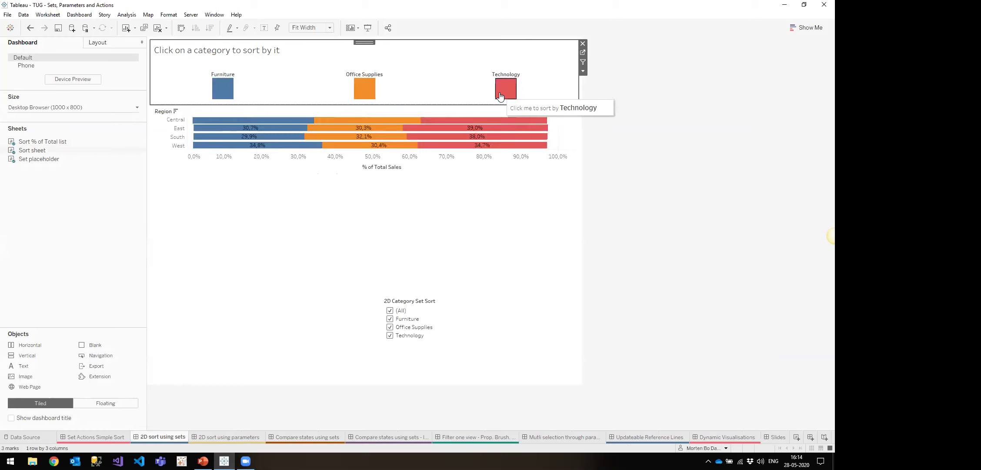
- Switch to the 2D sort using parameters dashboard and sort by Office Supplies and by Technology, ending with no category selected
left_click(237, 436)
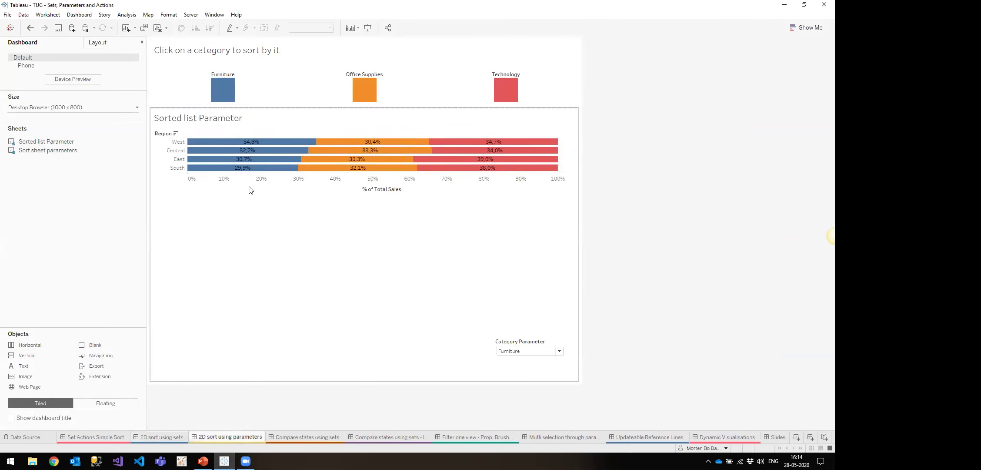
left_click(362, 93)
left_click(361, 92)
left_click(505, 90)
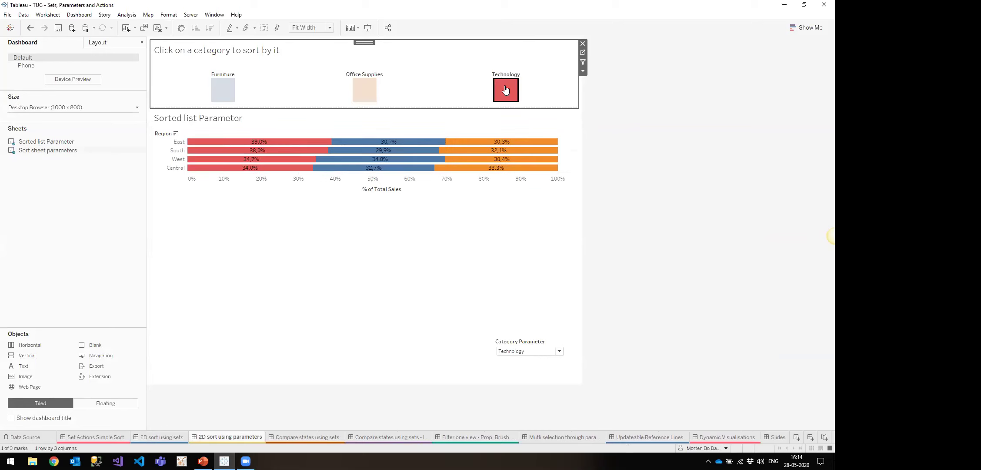
left_click(505, 90)
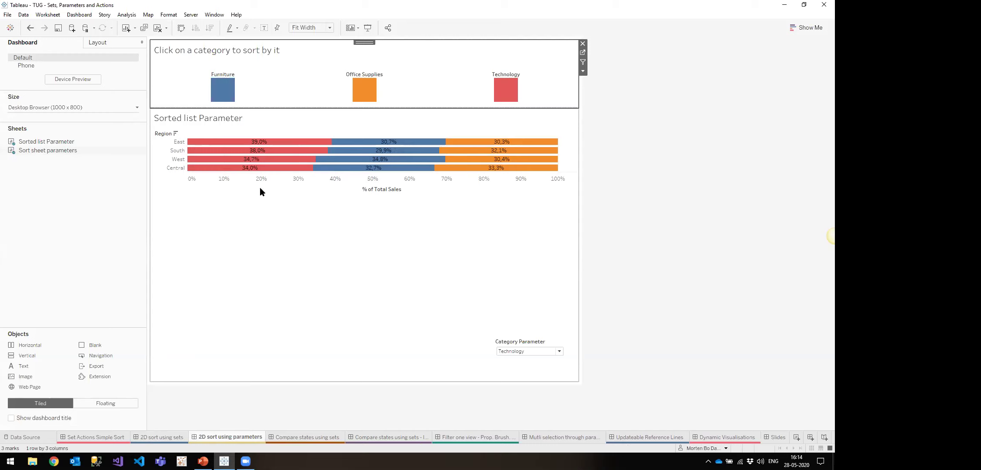
- Sort the parameter-driven list by Furniture, Office Supplies, Technology and again by Furniture, clearing the category selection in between
left_click(229, 99)
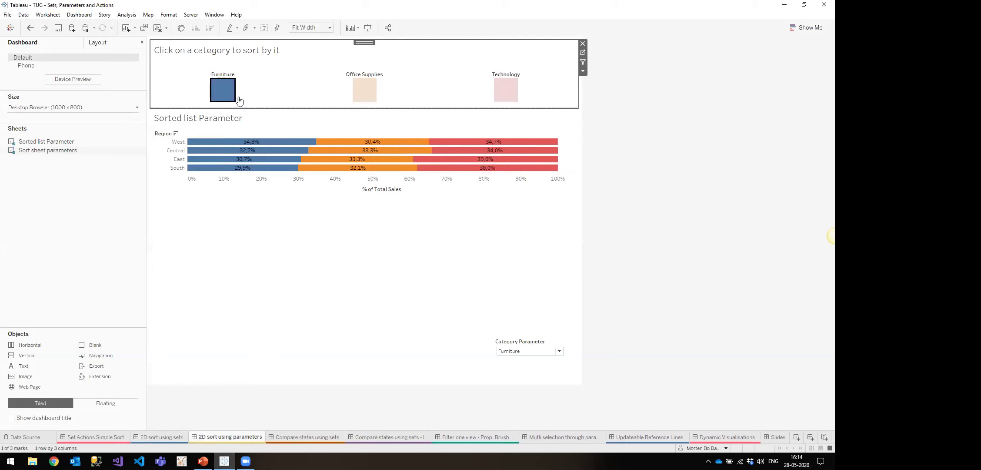
left_click(238, 100)
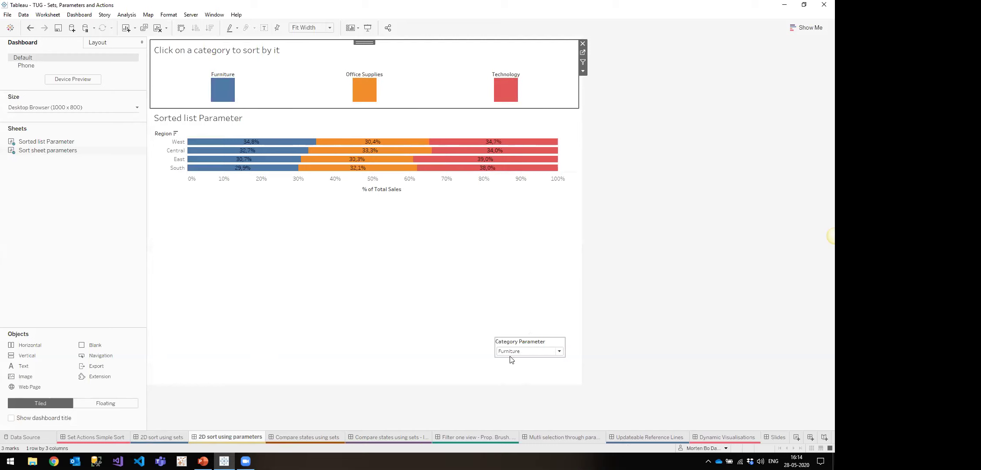
left_click(365, 89)
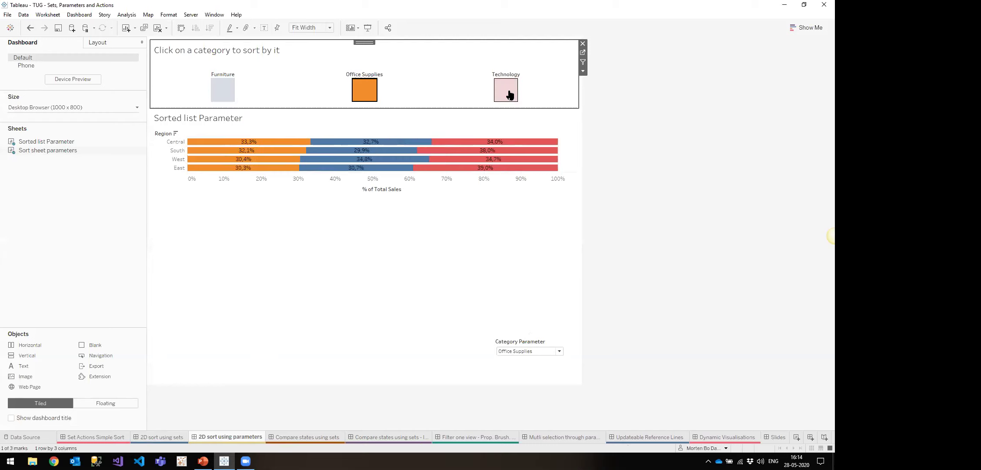
left_click(509, 93)
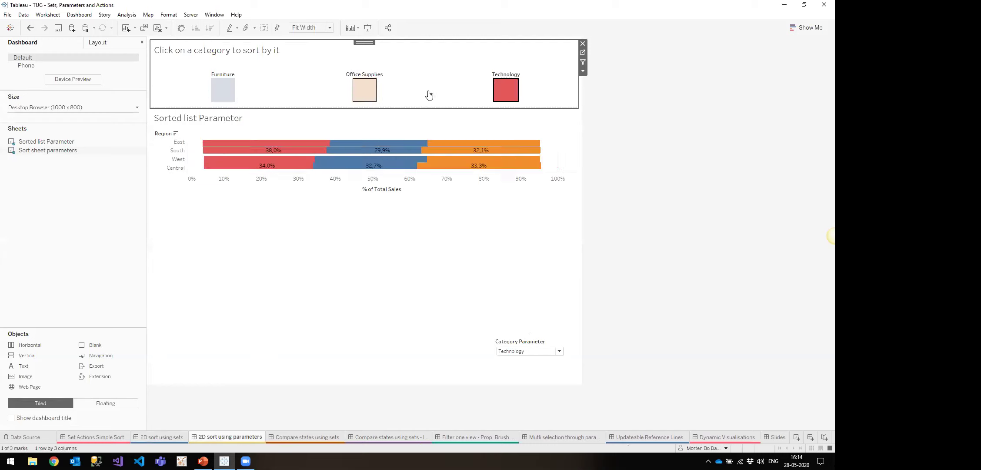
left_click(505, 91)
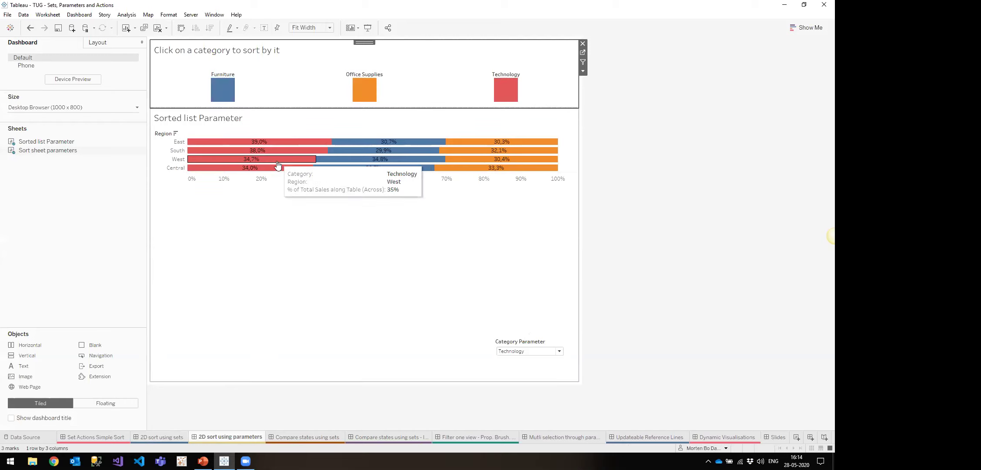
left_click(214, 100)
- Examine the dashboard's Parameter1 action, including its source sheet, target parameter, source field and aggregation options, and accept the dialogs
left_click(79, 14)
left_click(115, 117)
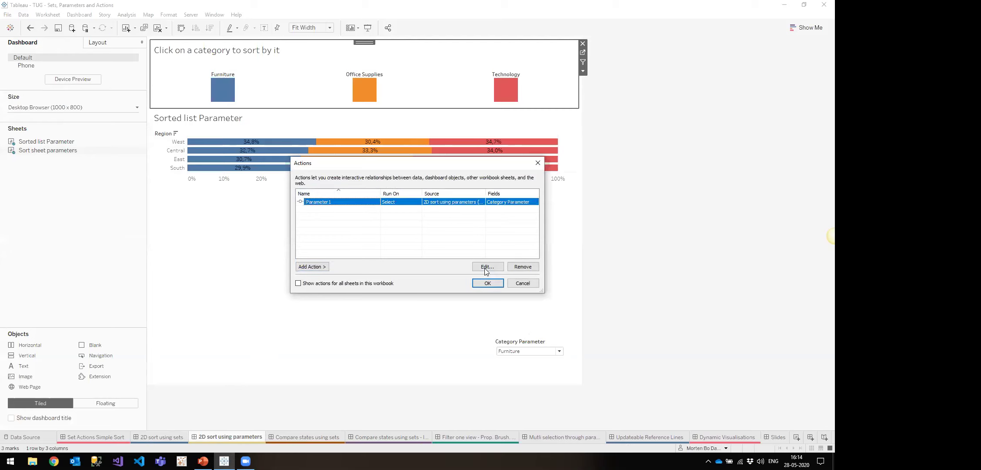
left_click(486, 267)
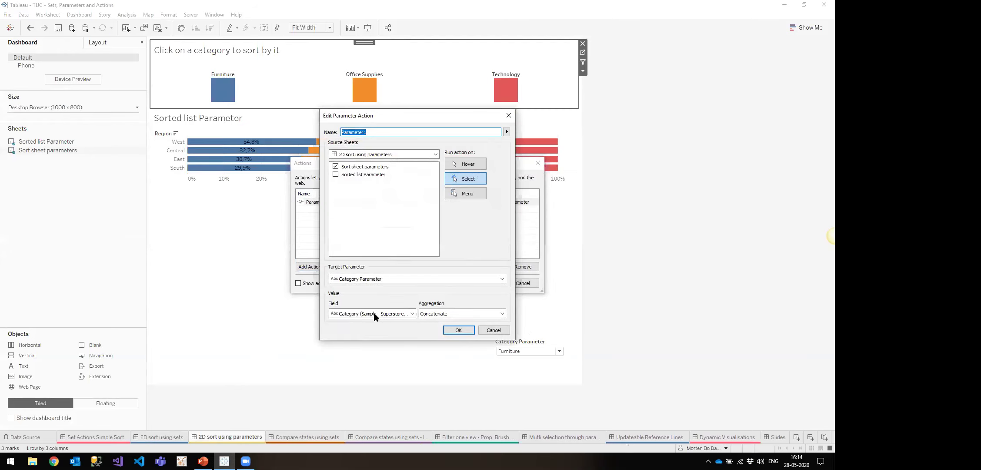
left_click(454, 314)
left_click(449, 323)
left_click(459, 330)
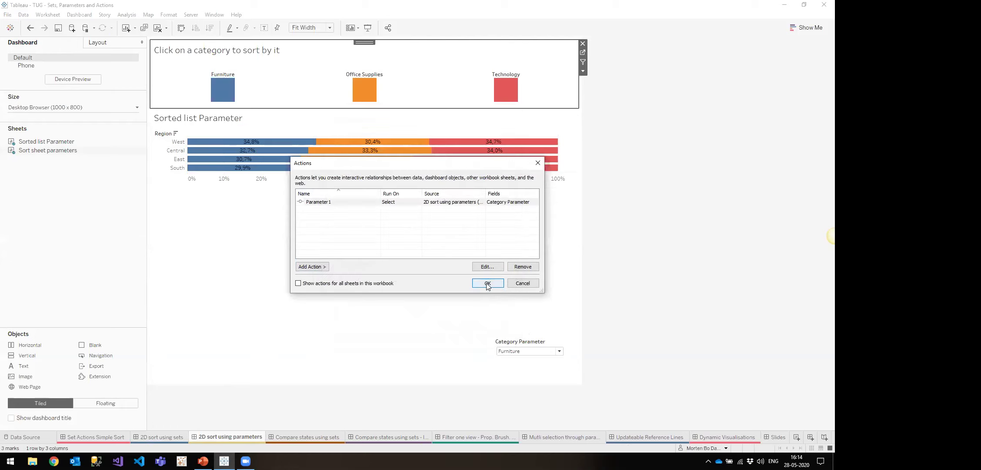
left_click(487, 283)
- Retest the parameter action with Office Supplies, Technology and a marquee selection, finishing with the list sorted by Furniture and no category selected
left_click(365, 90)
left_click(506, 89)
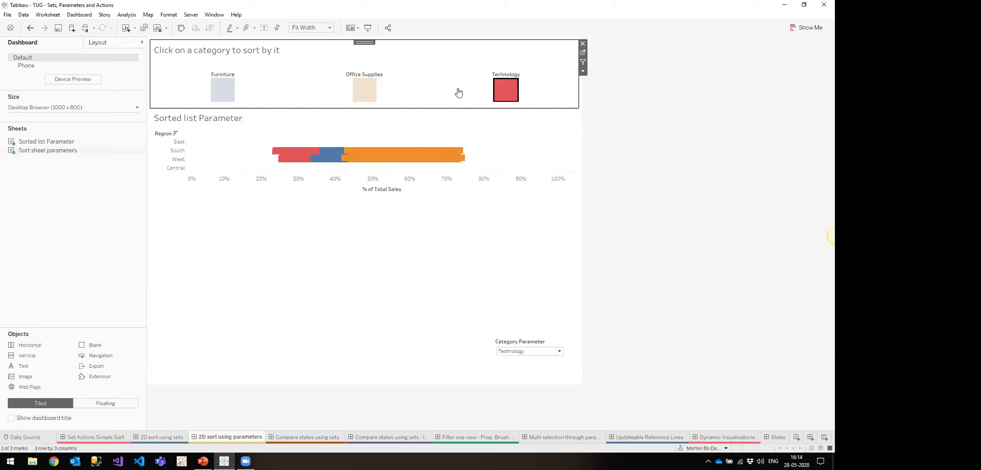
left_click_drag(335, 95, 452, 98)
left_click(364, 90)
left_click(220, 92)
left_click(221, 91)
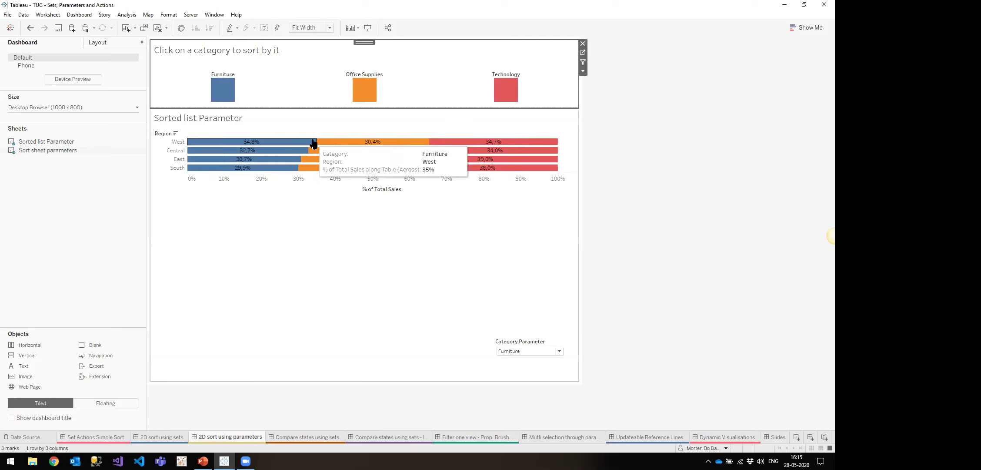
left_click(665, 161)
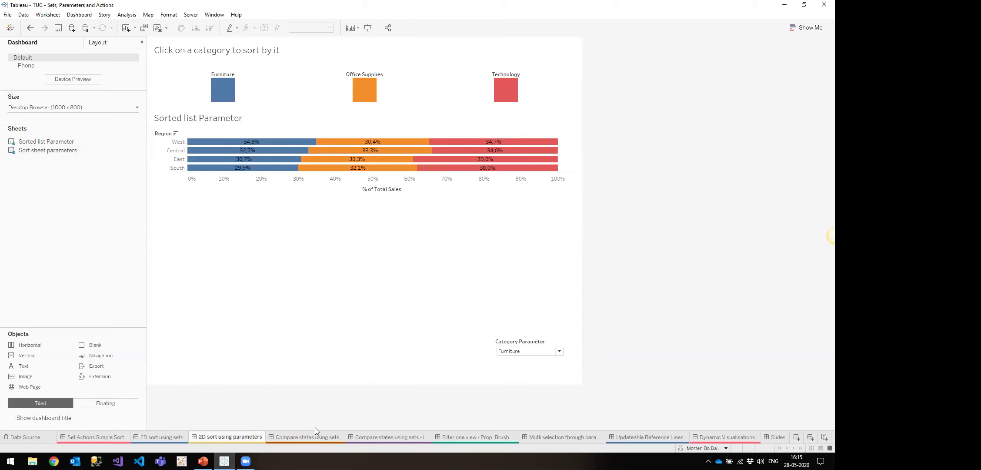
- On the Compare states using sets dashboard, select Pennsylvania through Michigan, extend the selection to include Washington, and clear the highlight
left_click(309, 439)
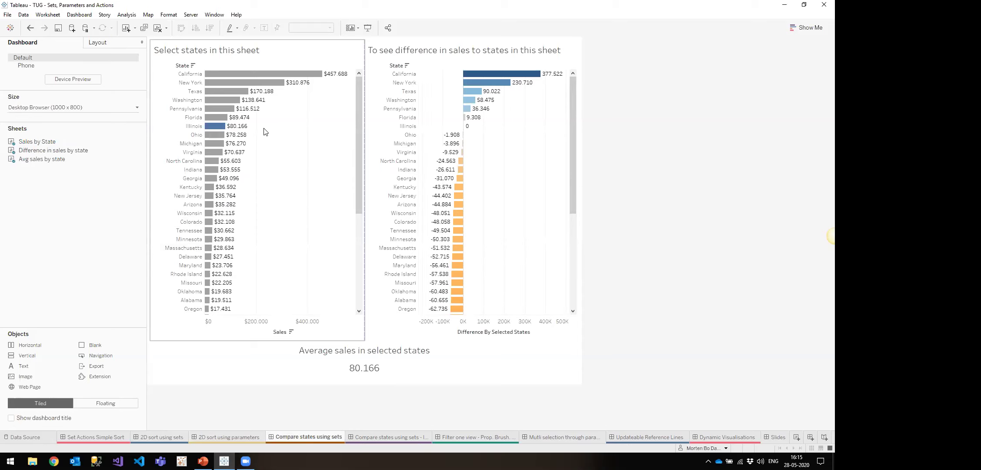
left_click_drag(204, 105, 256, 150)
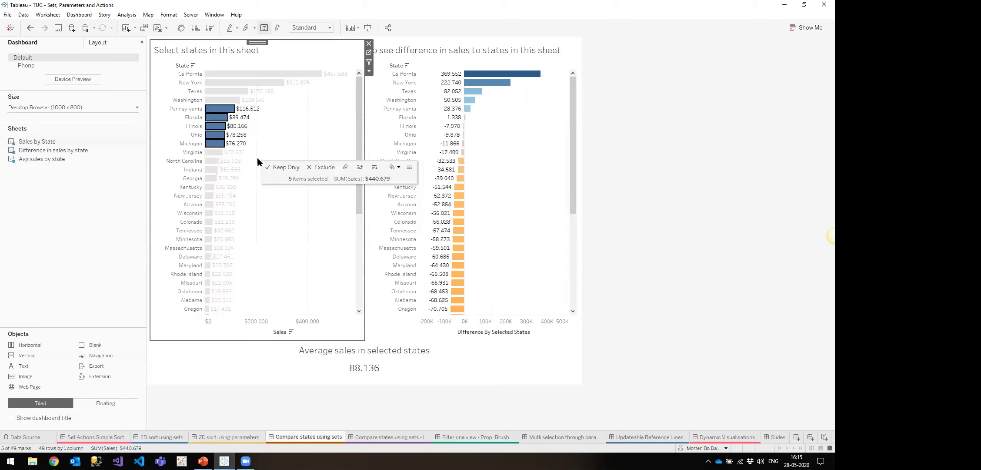
left_click_drag(225, 102, 225, 101)
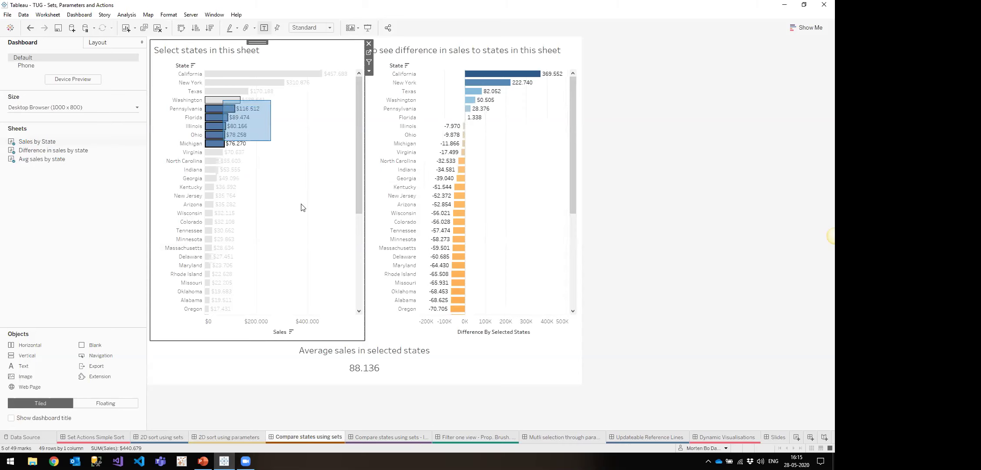
mouse_move(366, 366)
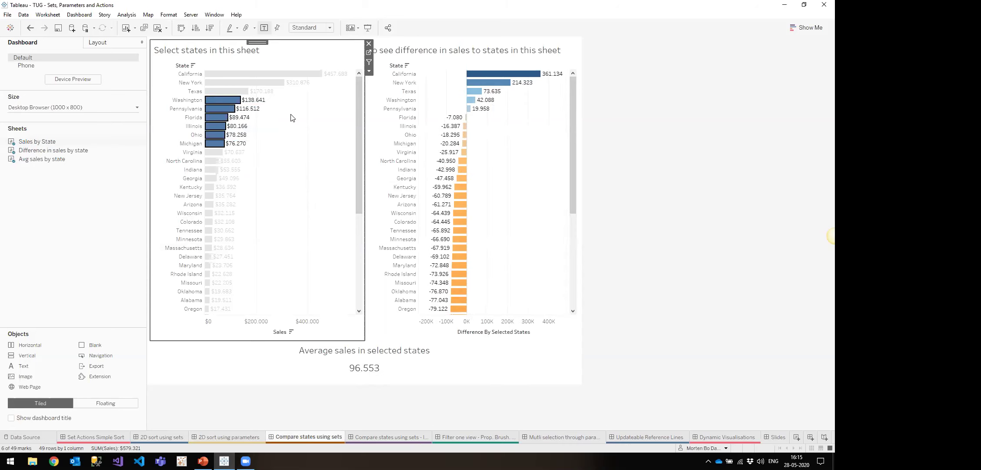
left_click(230, 91)
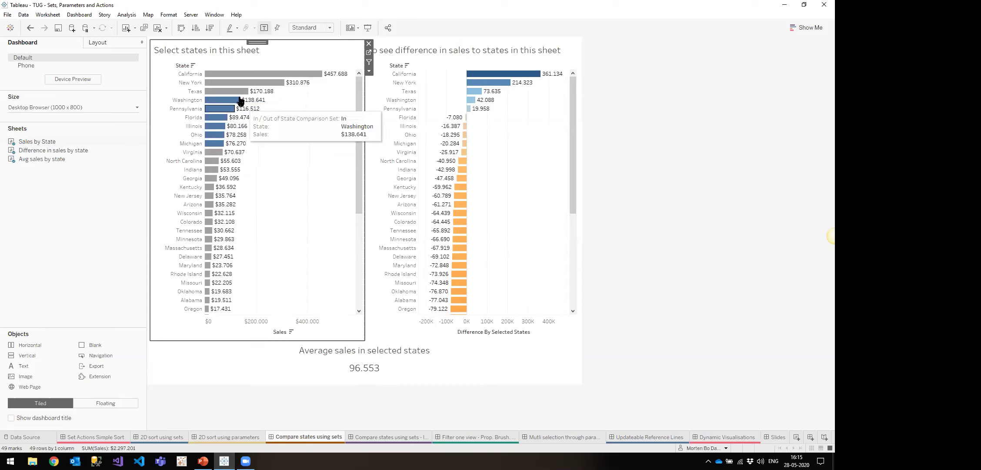
- Compare state sales against Michigan alone and against the range Illinois through Georgia, clearing the highlight after each
left_click(214, 144)
left_click(283, 151)
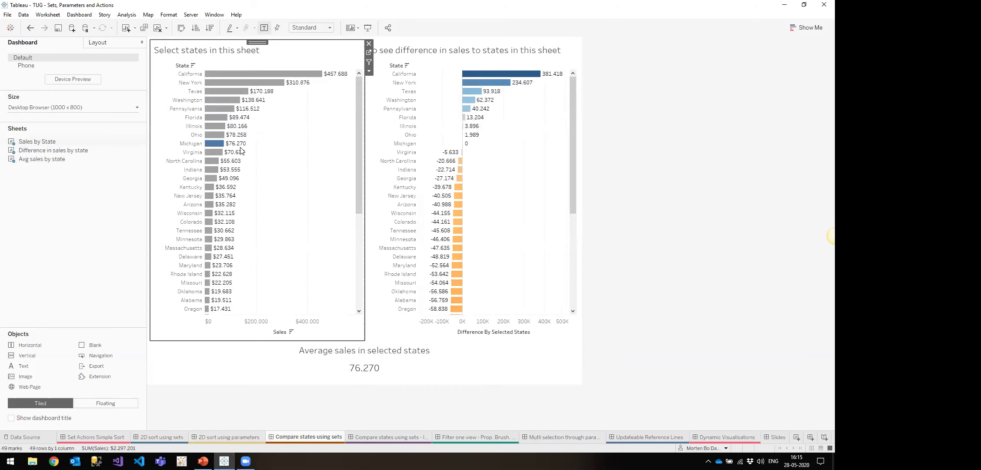
left_click(545, 137)
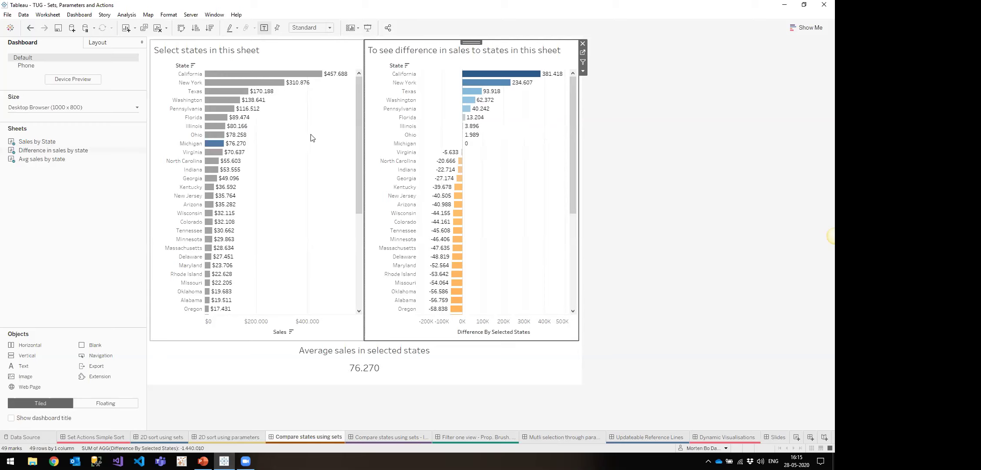
left_click(214, 127)
left_click_drag(261, 122, 206, 182)
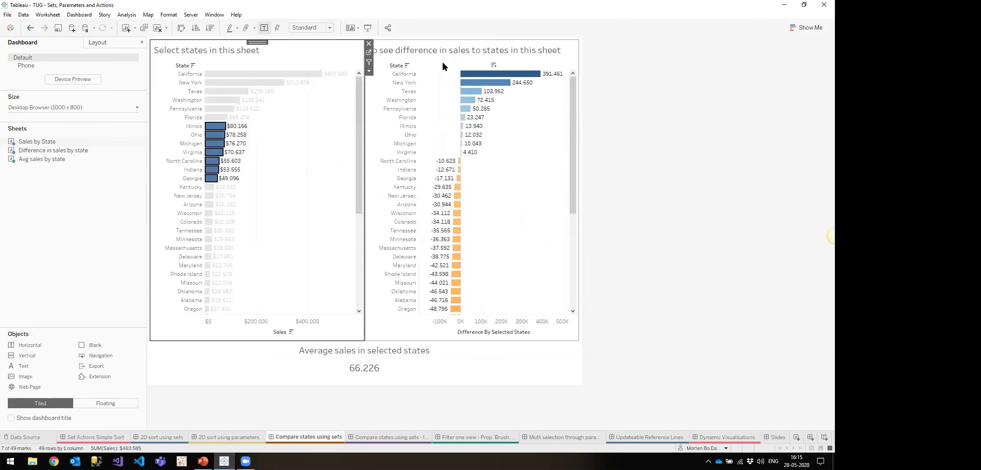
left_click(243, 179)
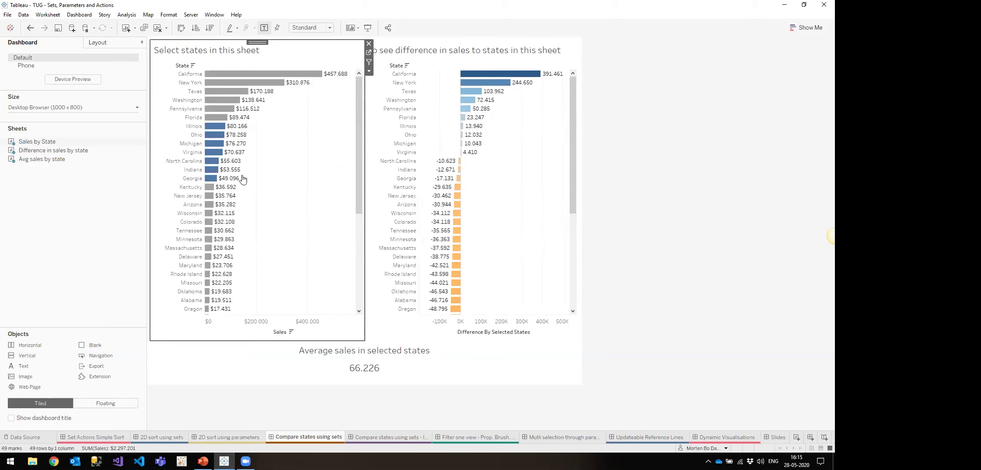
- Make Virginia the only comparison state and clear the highlight
left_click(214, 152)
mouse_move(462, 156)
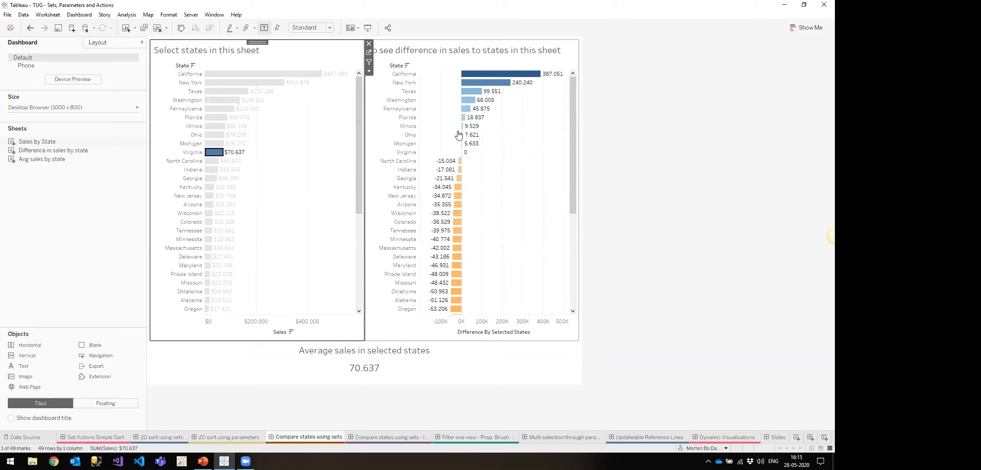
left_click(267, 189)
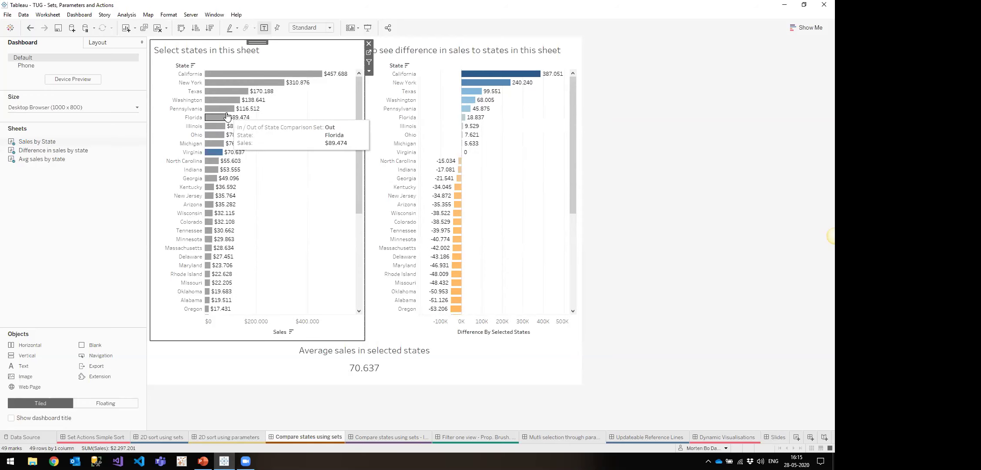
- Make Florida, Indiana, Ohio and New Jersey the comparison states, look through the sales differences, and clear the highlight
left_click(226, 116)
left_click(212, 169, "ctrl")
left_click(214, 135, "ctrl")
left_click(209, 195, "ctrl")
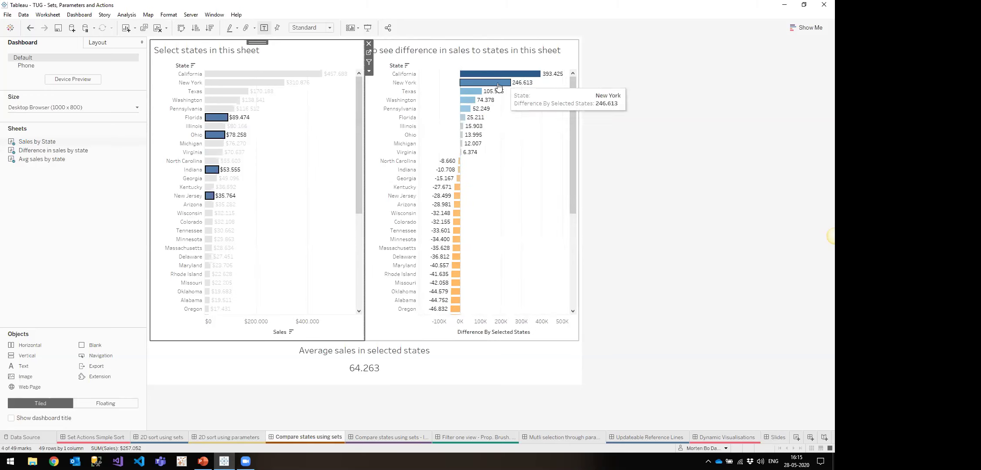
scroll(548, 187, "down", 5)
scroll(548, 190, "up", 5)
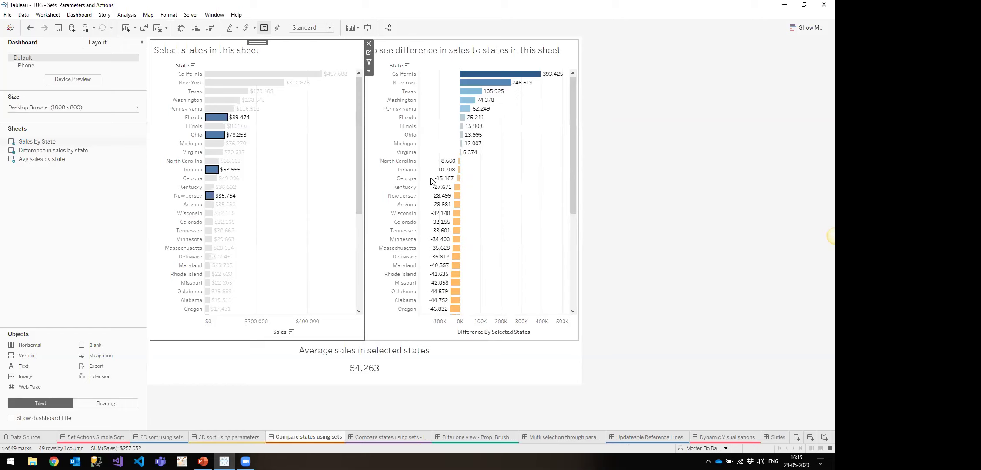
left_click(320, 169)
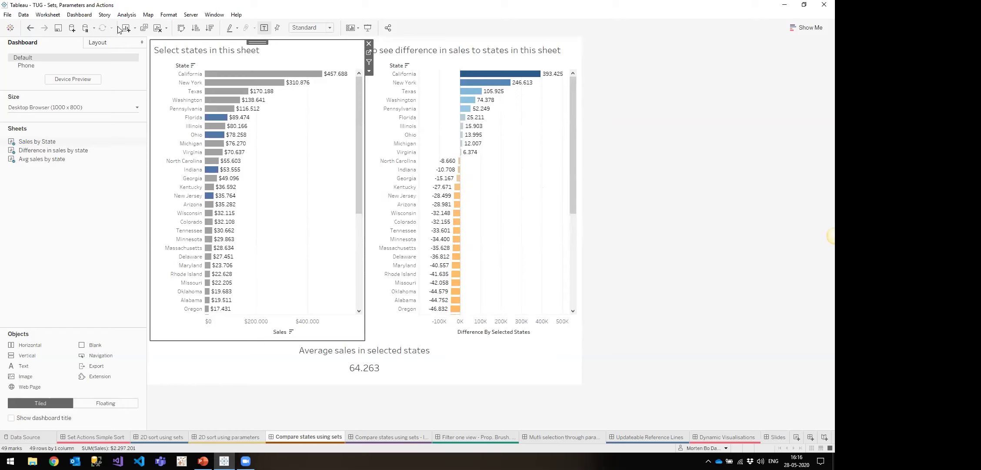
- Examine the dashboard's set action that assigns values to State Comparison Set, and close its settings without changes
left_click(79, 14)
left_click(100, 127)
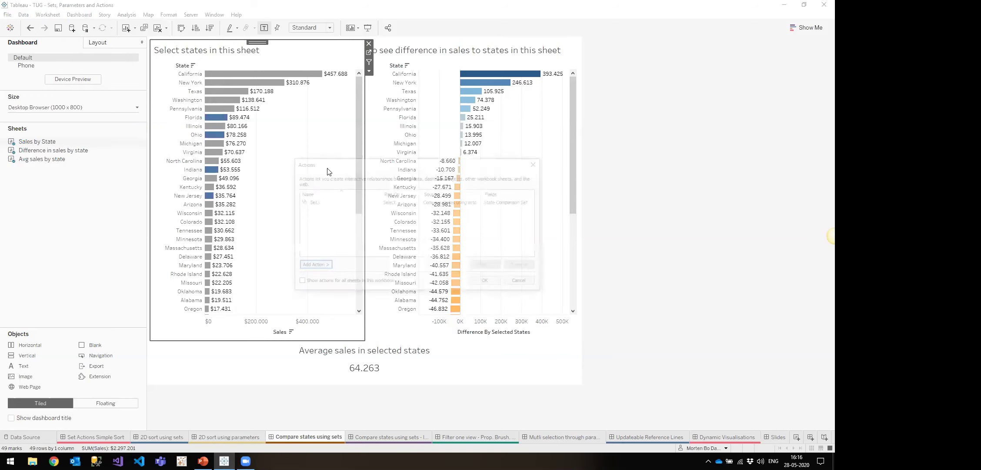
left_click(329, 203)
left_click(483, 266)
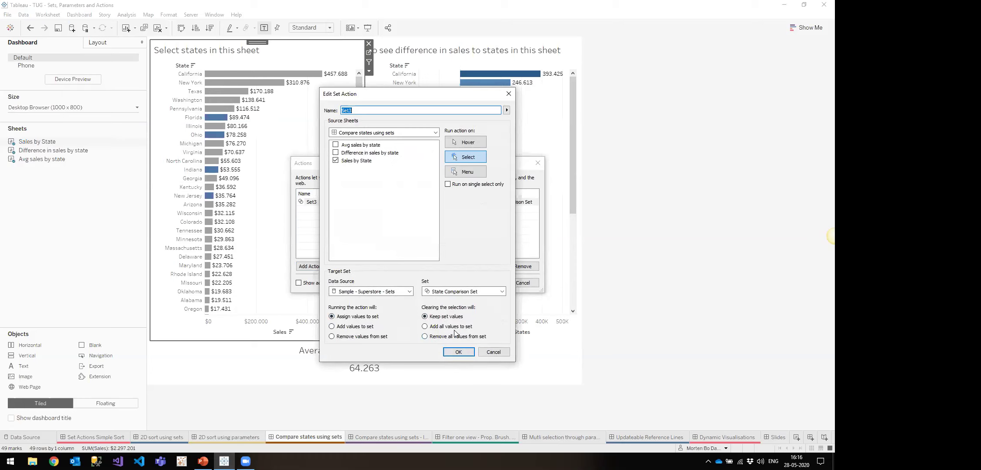
left_click(504, 282)
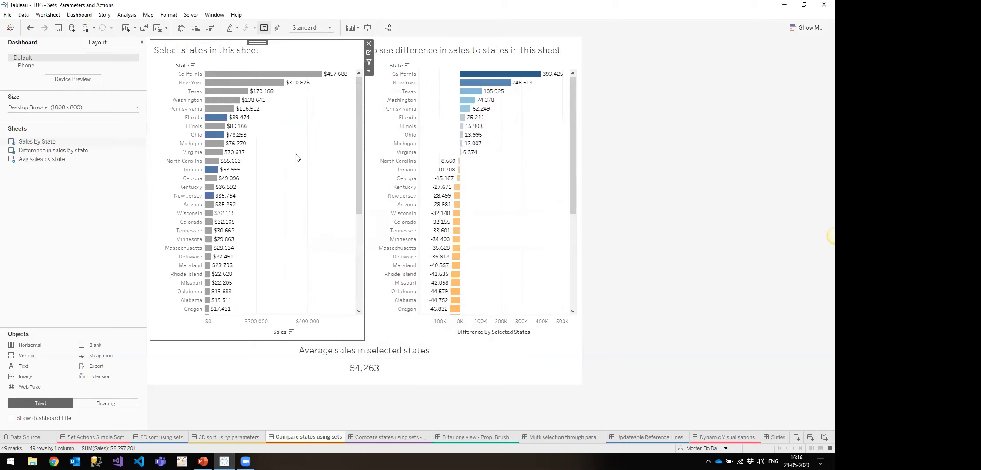
- Compare state sales against Washington, against all states and against Florida alone, clearing the highlight at the end
left_click(230, 99)
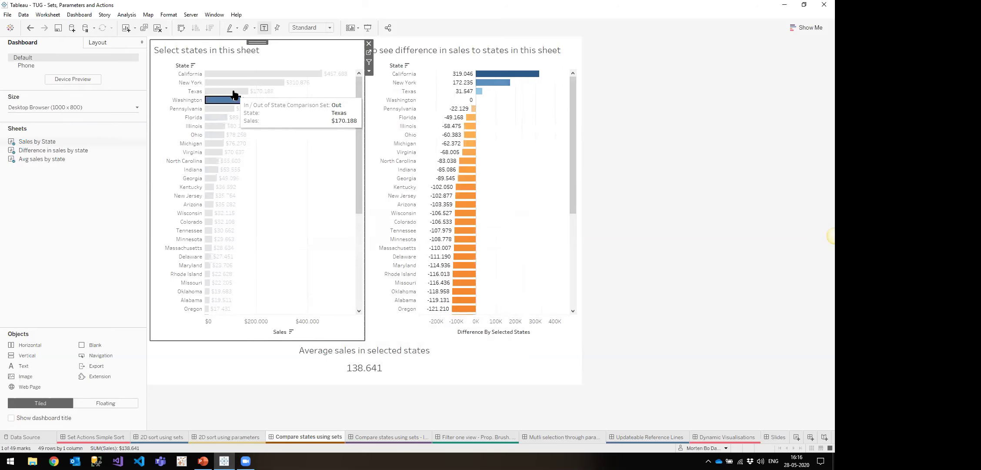
left_click(256, 138)
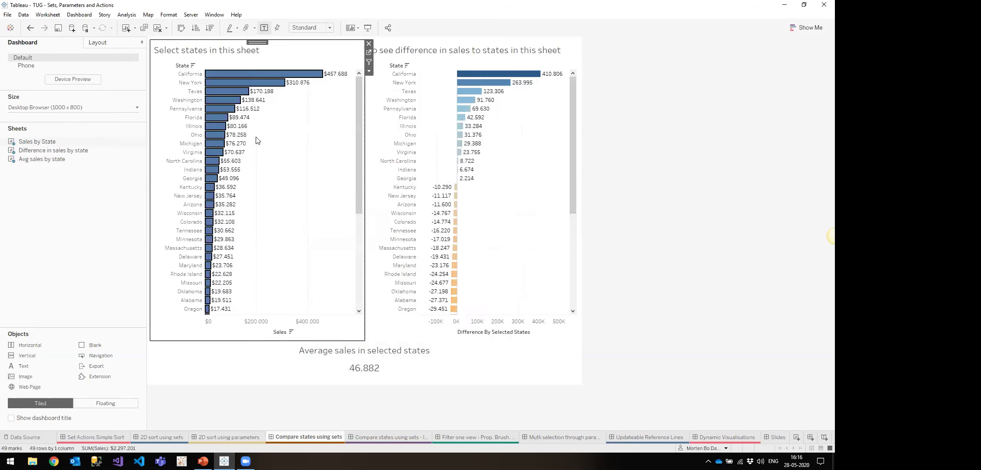
left_click(226, 118)
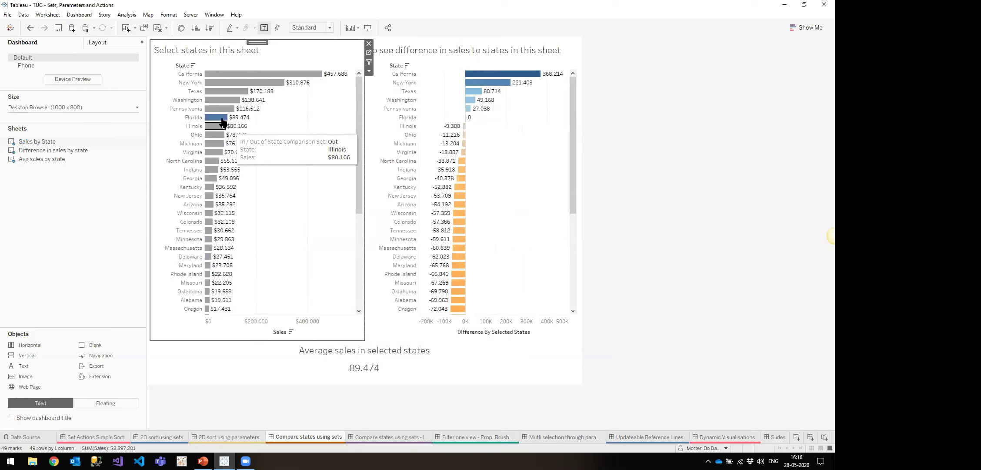
- Go to the Difference in sales by state sheet, clear the field search, and open the Difference By Selected States calculation for editing
left_click(541, 155)
left_click(582, 53)
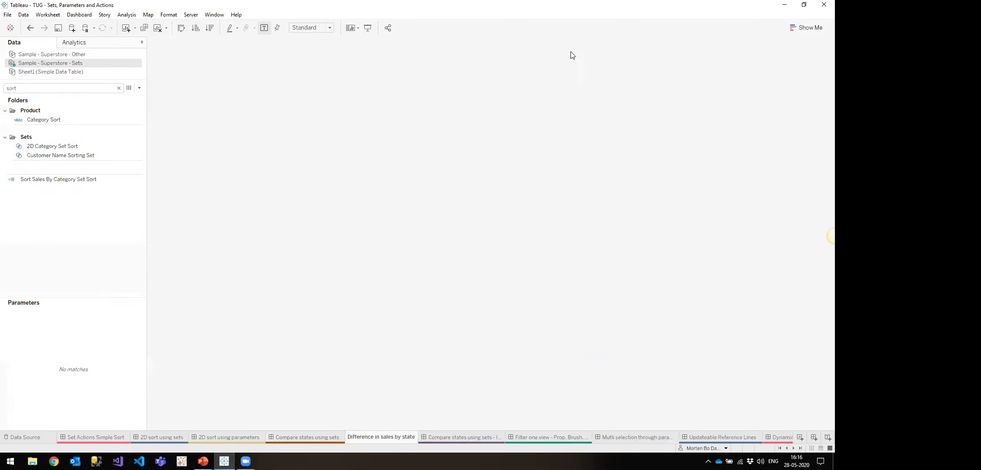
left_click(119, 88)
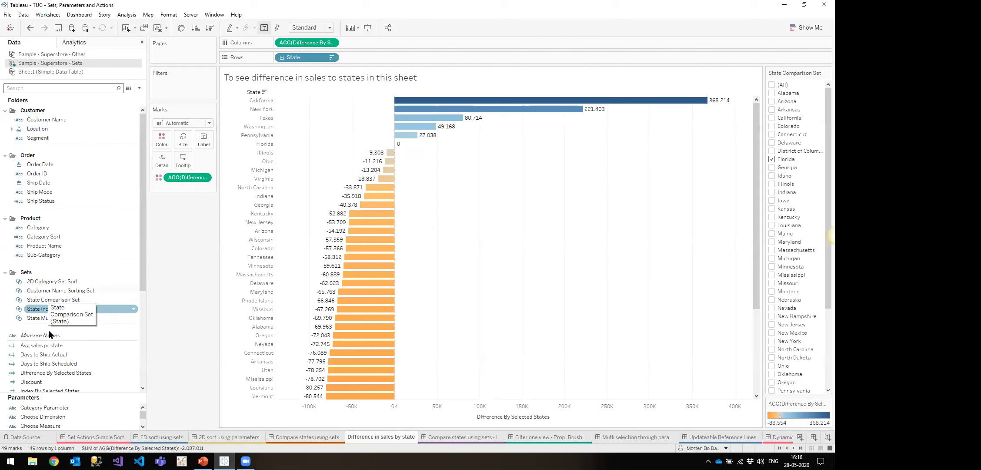
left_click(53, 374)
right_click(52, 372)
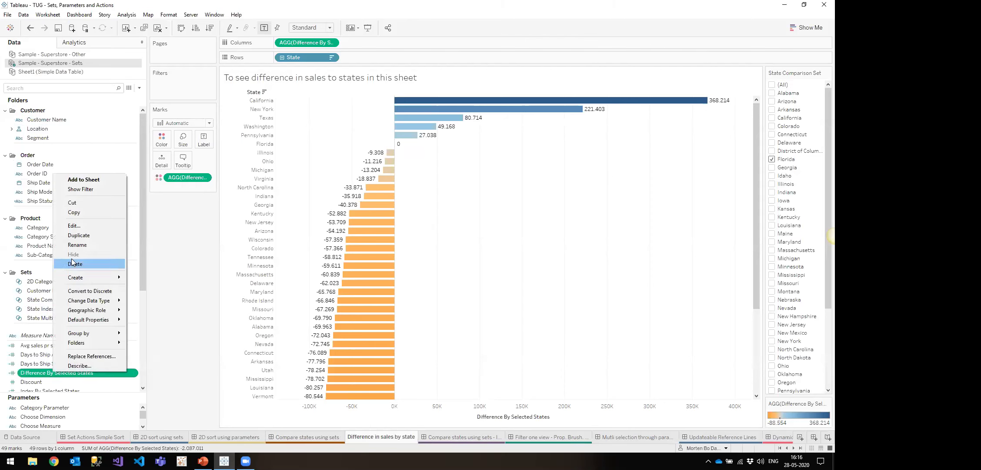
left_click(72, 232)
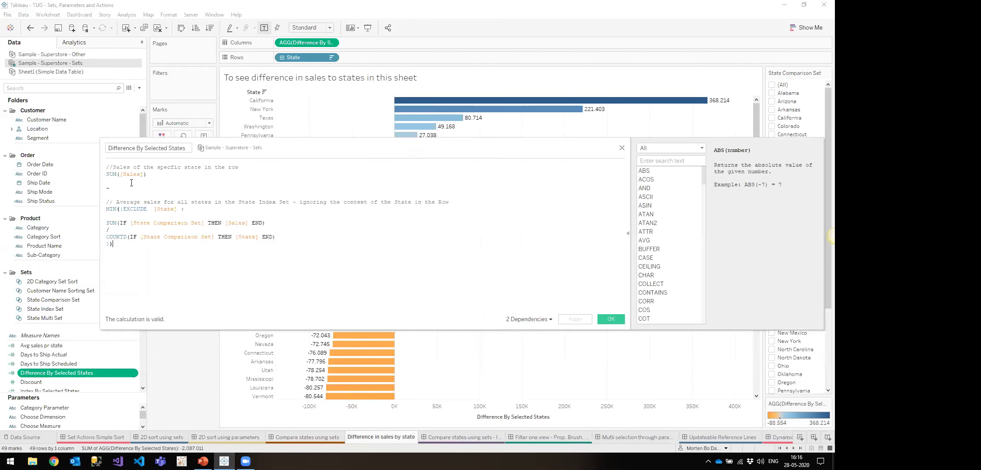
- Examine the formula's SUM([Sales]) term and the block averaging sales for the states in the set
left_click_drag(164, 181, 100, 168)
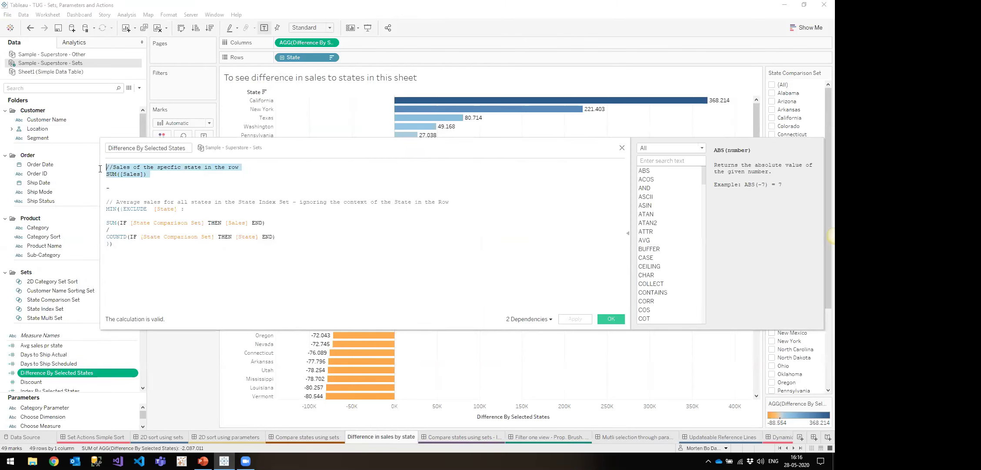
left_click(212, 185)
left_click_drag(180, 177, 106, 167)
left_click(164, 187)
left_click_drag(145, 197, 310, 254)
left_click(307, 252)
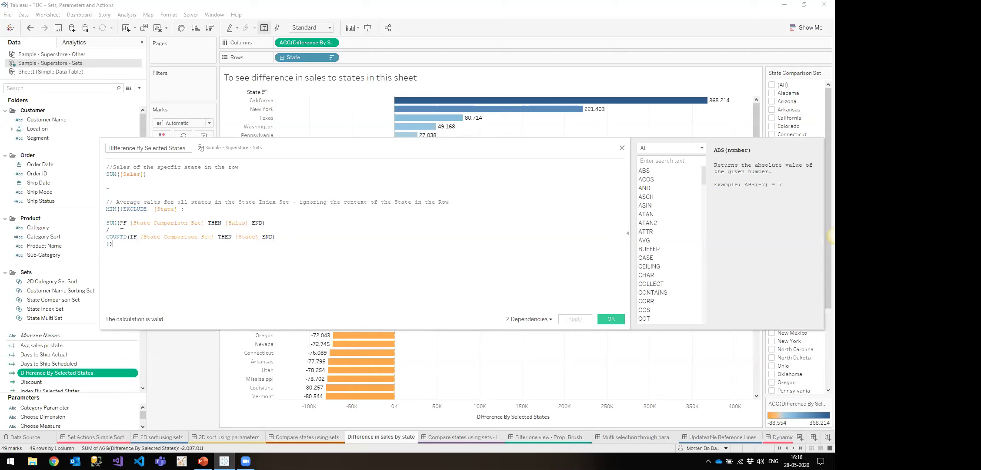
- Examine how the EXCLUDE expression divides the set's summed sales by its distinct count of states
mouse_move(107, 222)
left_mouse_down()
mouse_move(280, 225)
mouse_move(100, 237)
left_mouse_up()
left_click(301, 232)
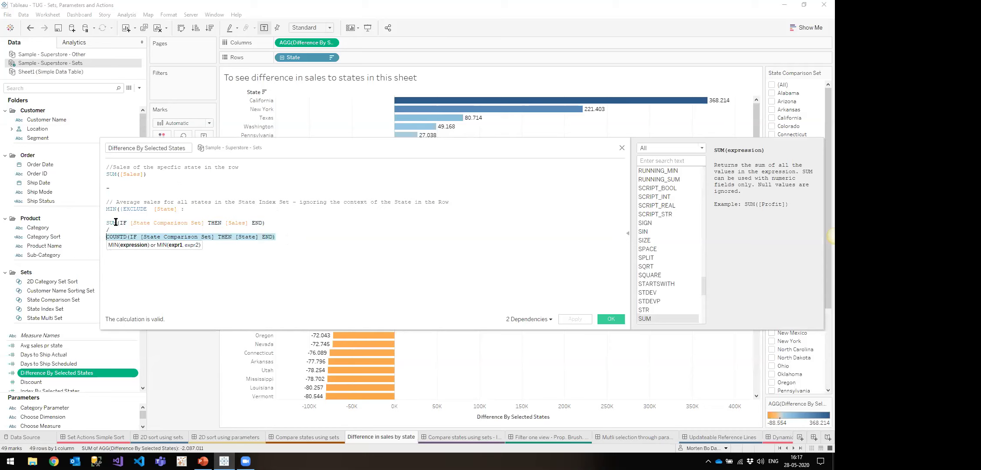
mouse_move(109, 223)
left_mouse_down()
mouse_move(290, 223)
mouse_move(104, 237)
left_mouse_up()
left_click(296, 224)
left_click(292, 240)
key("End")
key("Return")
type("})")
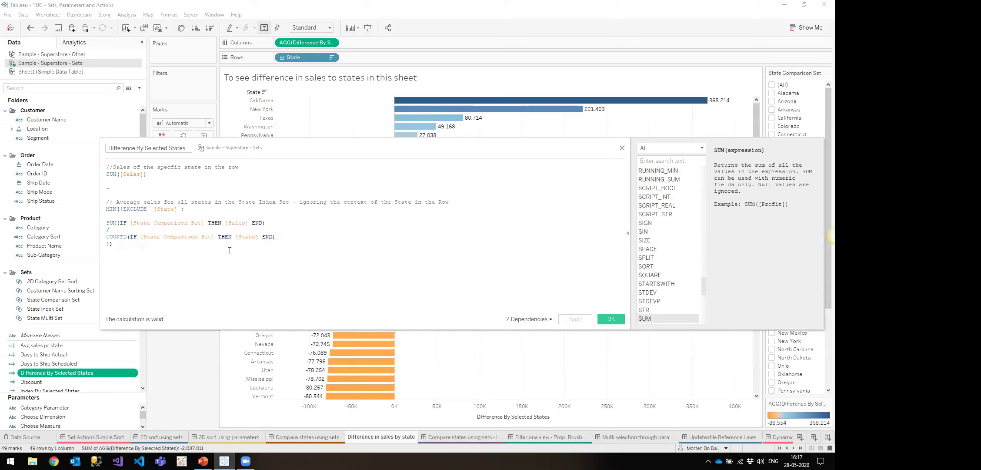
- Review the row's sales term against the set-average term it subtracts, and close the calculation editor
left_click_drag(144, 179, 106, 175)
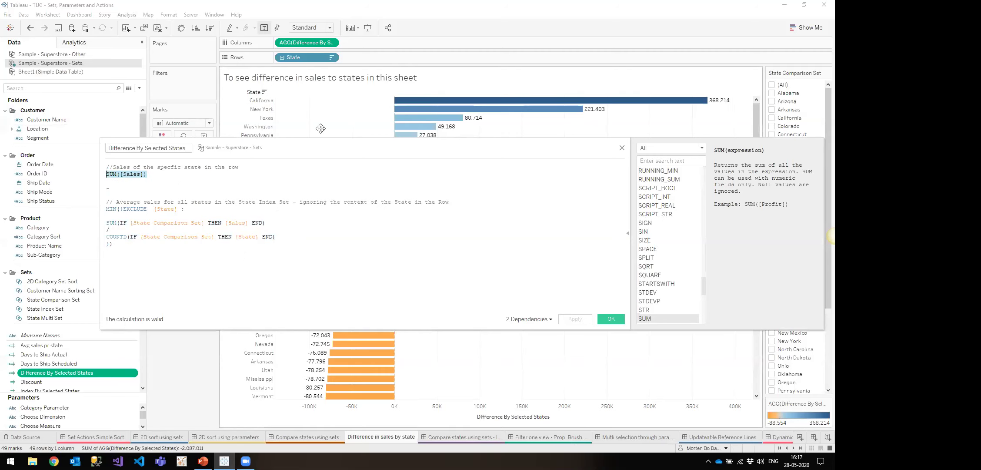
left_click_drag(187, 247, 106, 202)
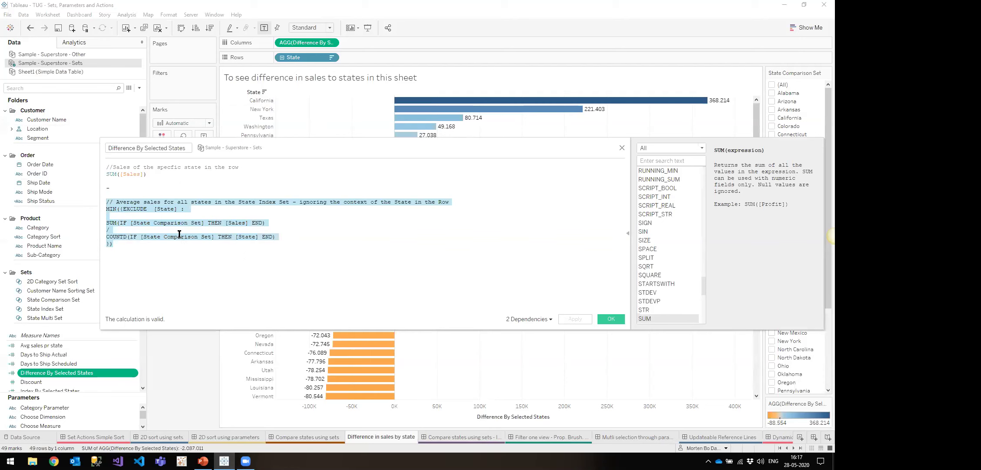
left_click(218, 253)
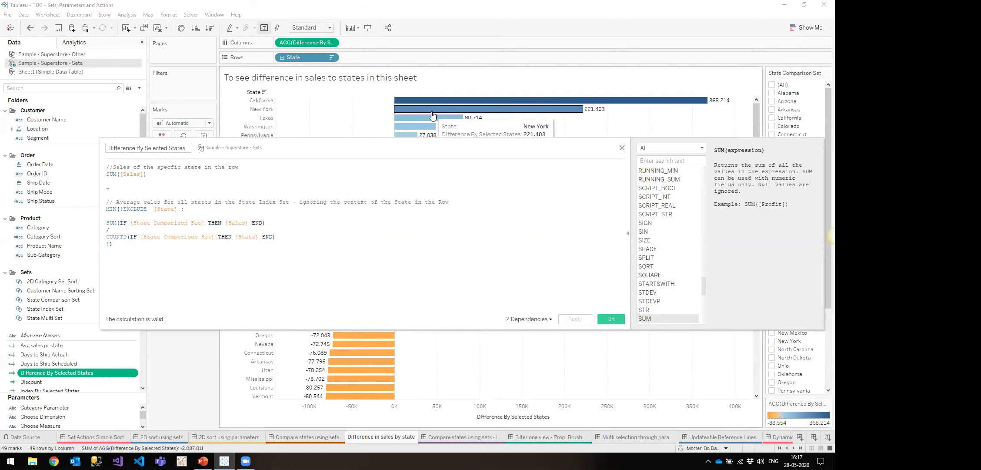
left_click(611, 318)
- Return to the Compare states using sets dashboard, make Georgia the only comparison state, and clear the highlight
left_click(299, 440)
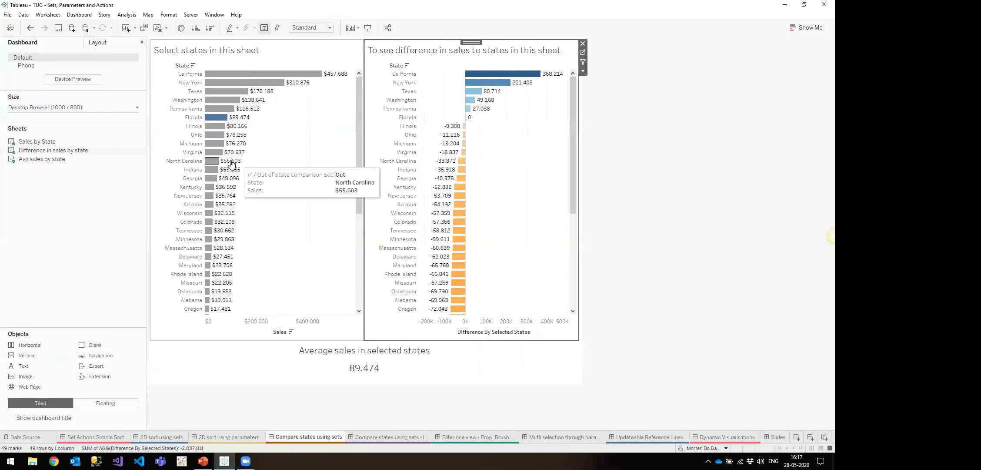
left_click(216, 180)
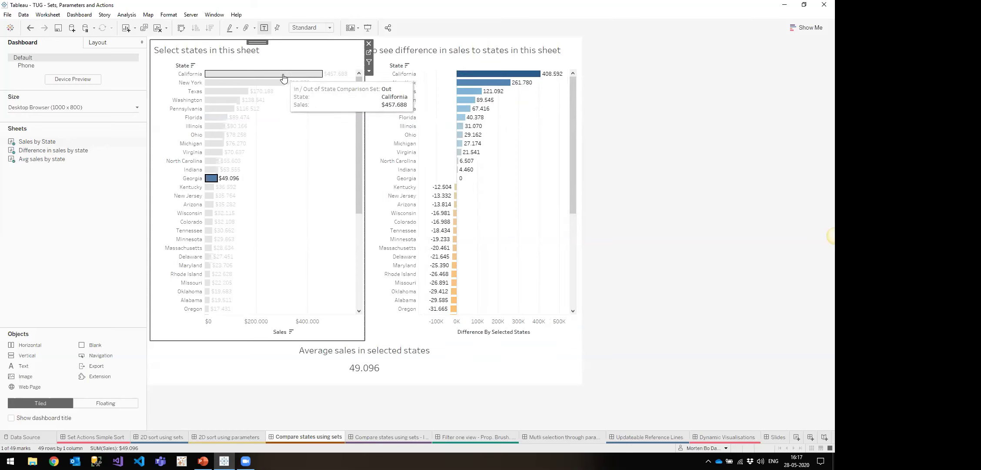
left_click(296, 120)
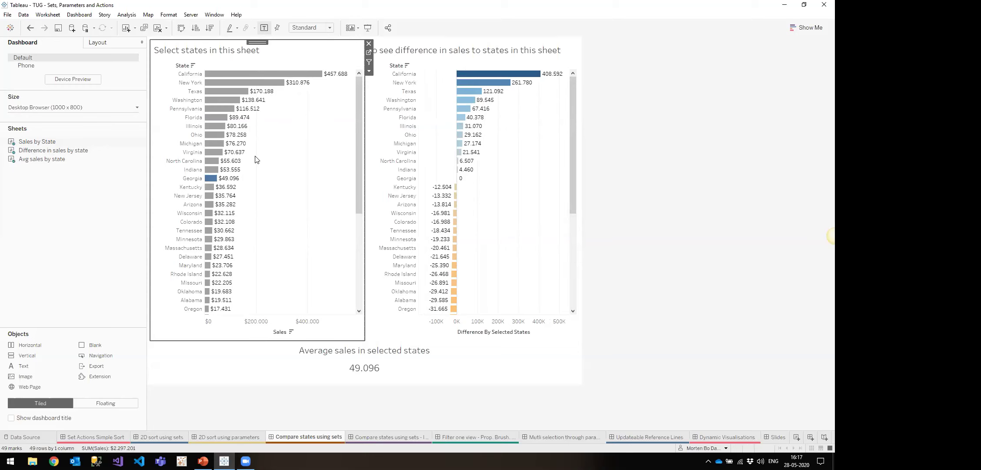
- On the indexed version of the Compare states using sets dashboard, index sales to Michigan and to Florida, and clear the highlight
left_click(389, 437)
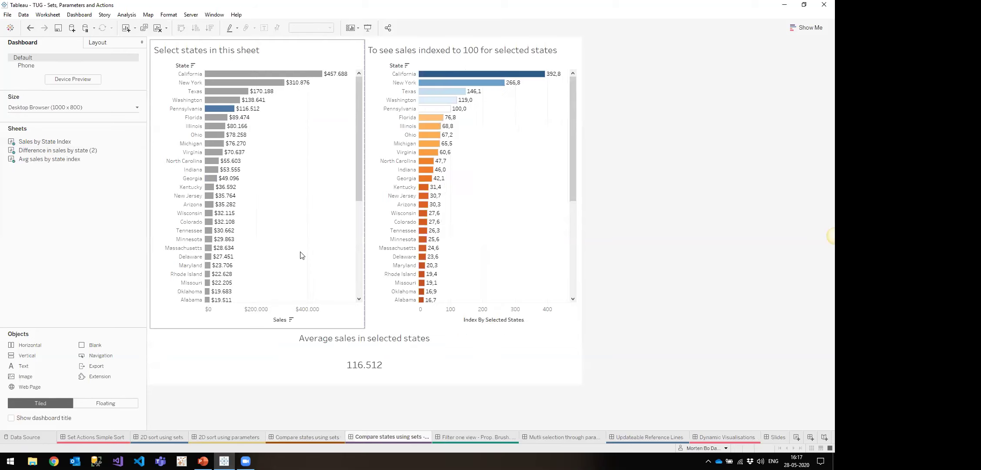
left_click(215, 143)
left_click(221, 120)
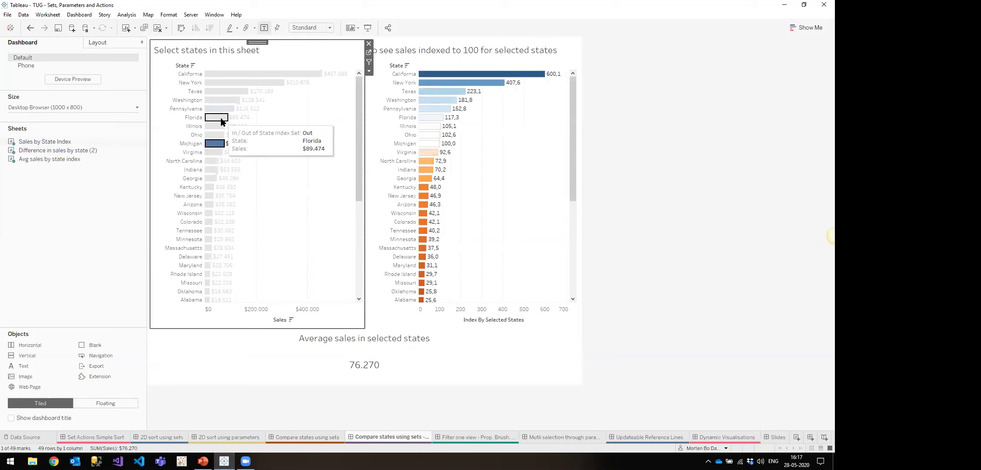
left_click(256, 182)
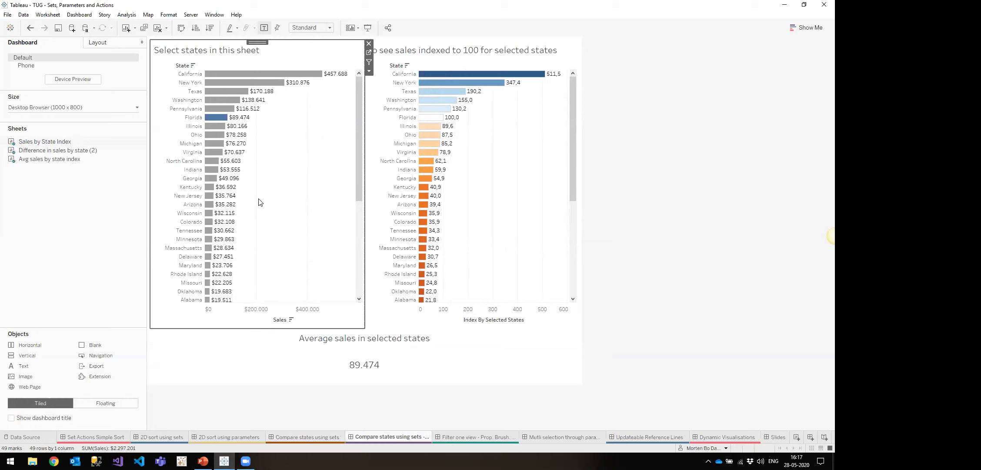
- Index sales to the range of states from Michigan through New Jersey, and clear the highlight
left_click_drag(267, 197, 202, 145)
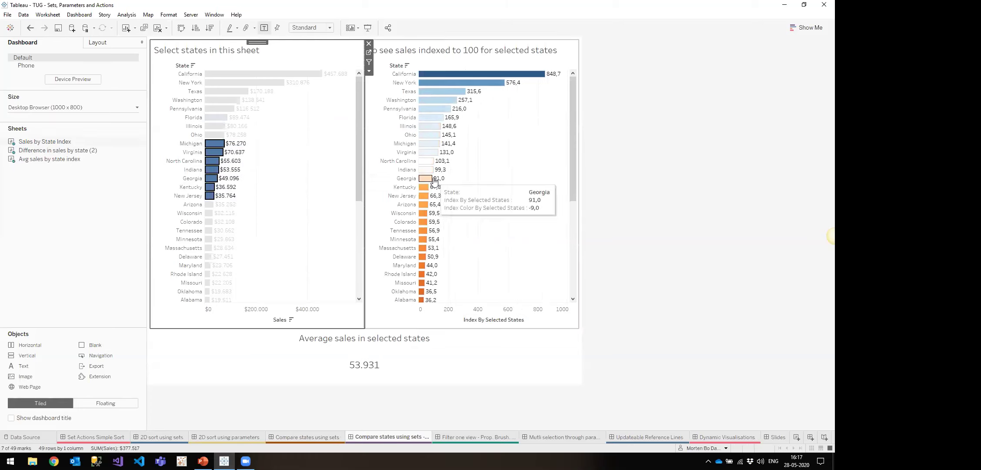
left_click(275, 225)
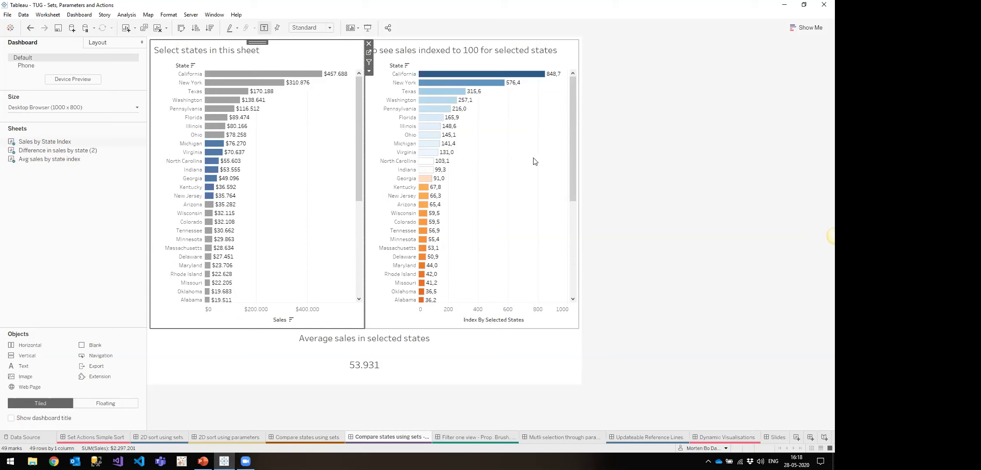
left_click(609, 170)
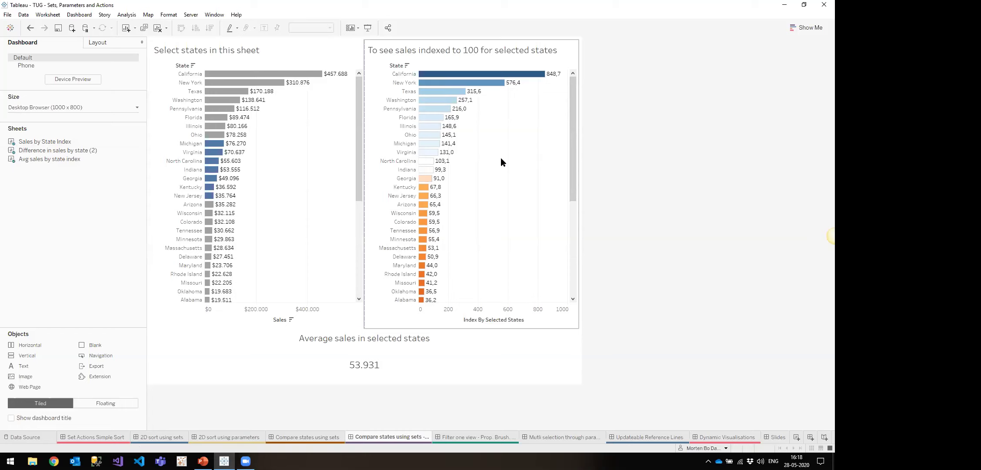
left_click(261, 150)
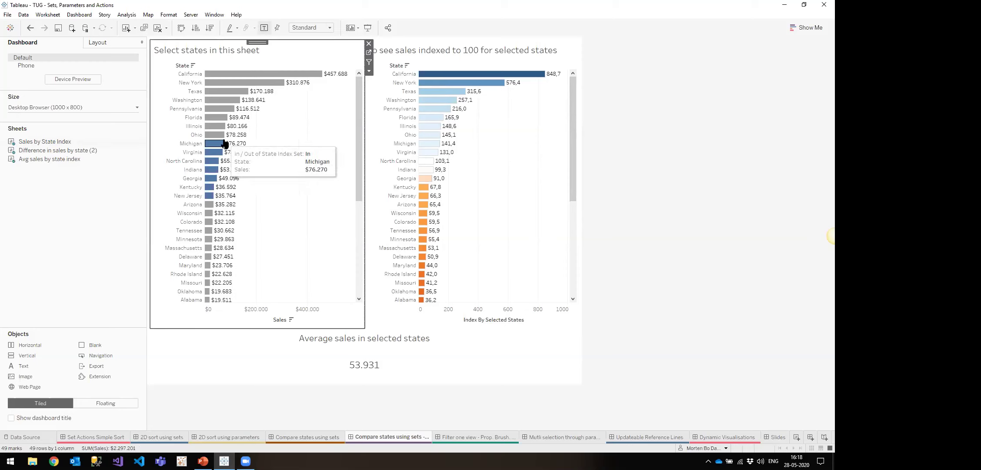
- On the Filter one view dashboard, select Washington alone and then the range Texas through Virginia in the state chart
mouse_move(484, 436)
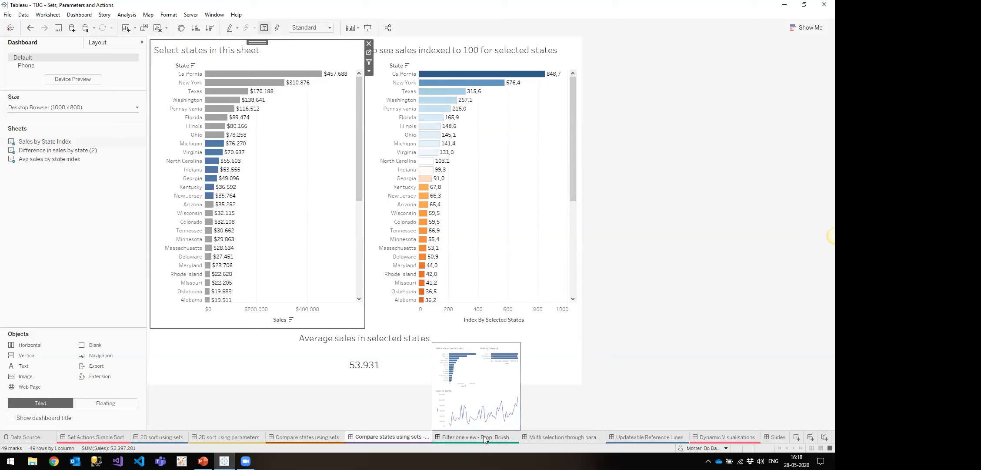
left_click(483, 437)
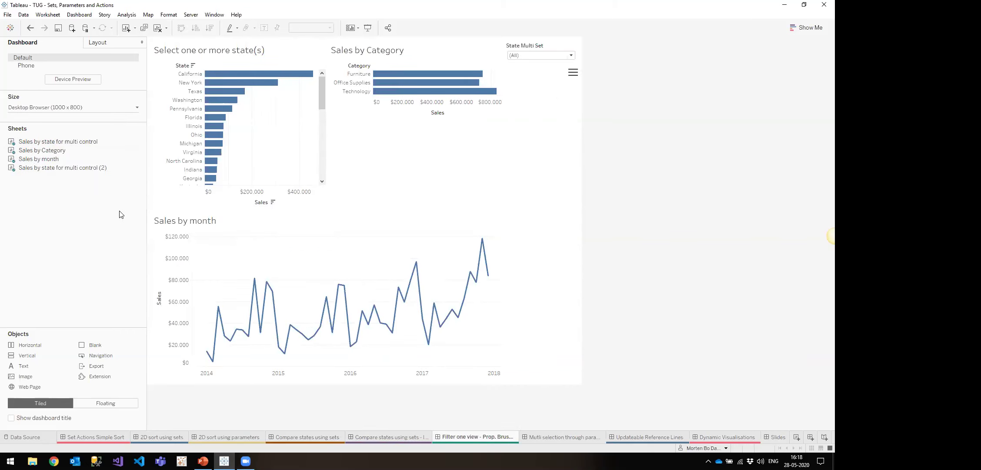
left_click(219, 102)
left_click(218, 100)
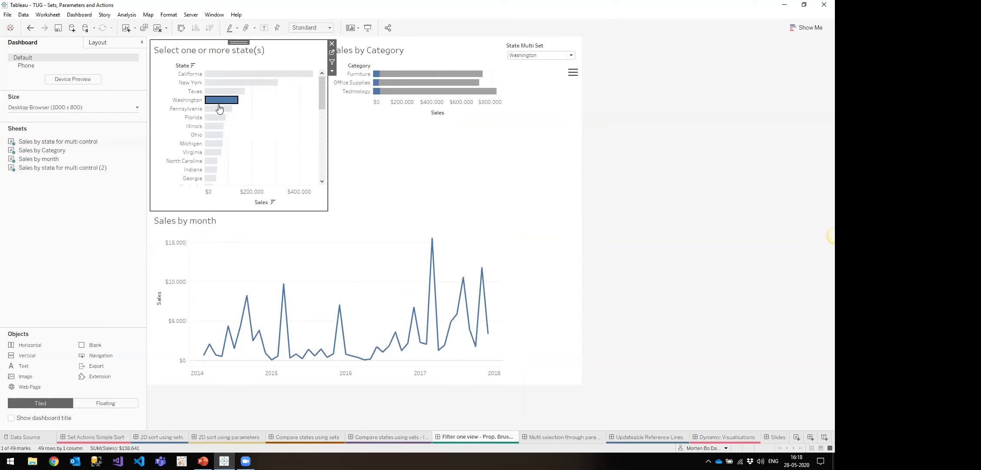
left_click(219, 127)
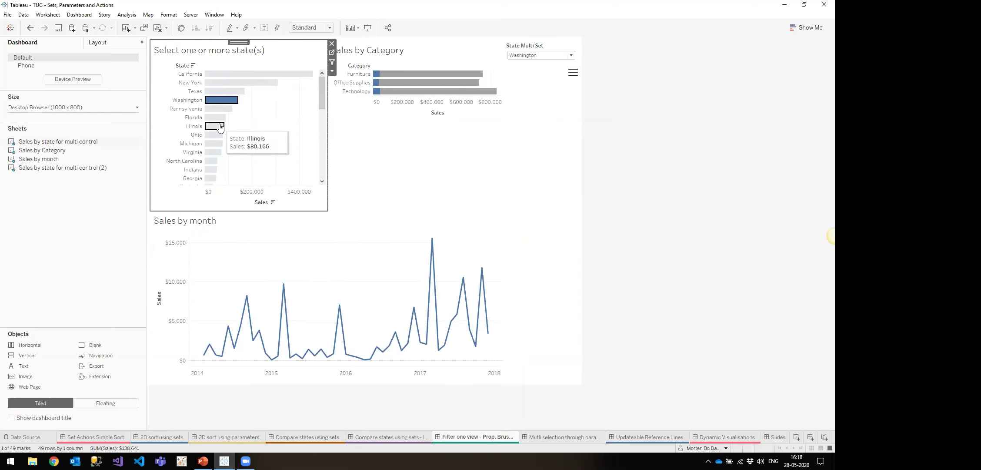
left_click_drag(256, 151, 212, 96)
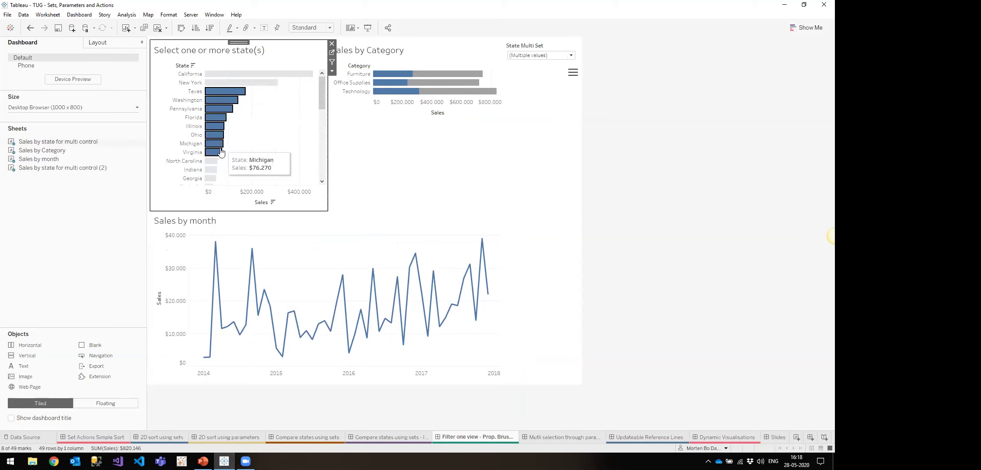
- Clear the highlight in the state chart and inspect the selected states' share of Furniture sales in the category chart
left_click(287, 260)
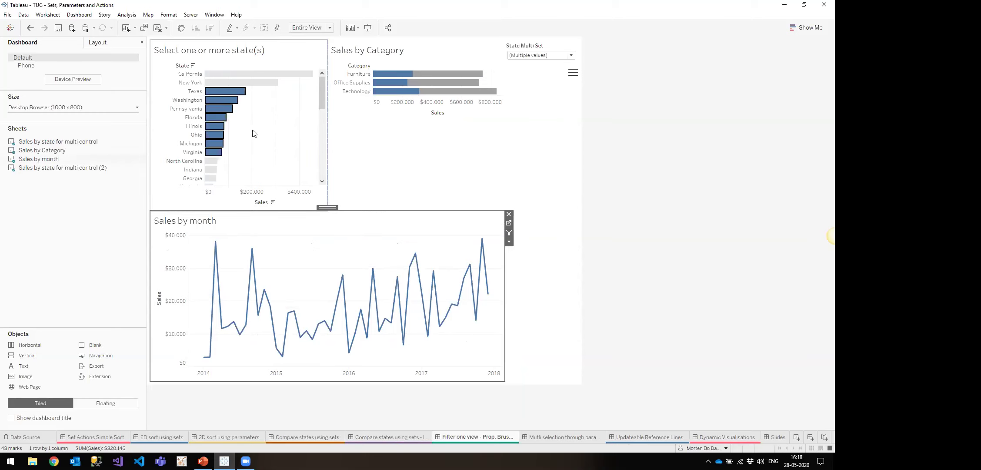
left_click(268, 140)
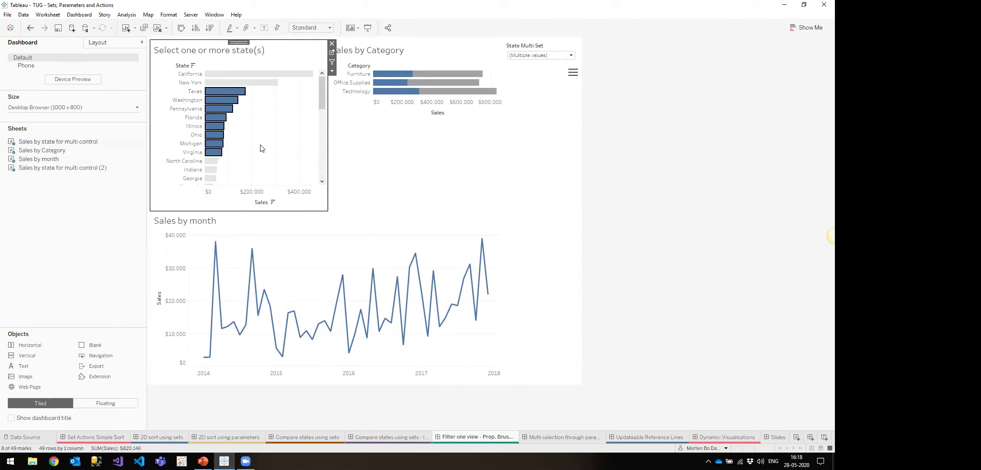
left_click(262, 149)
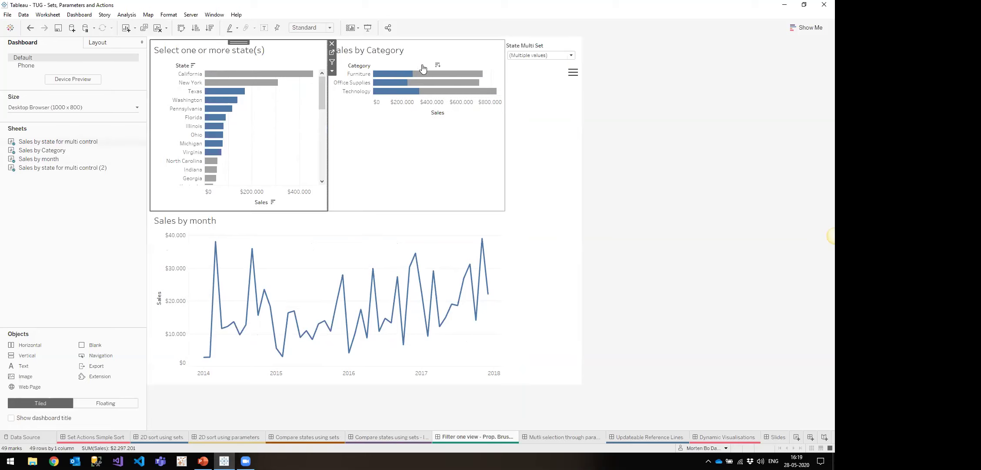
mouse_move(387, 77)
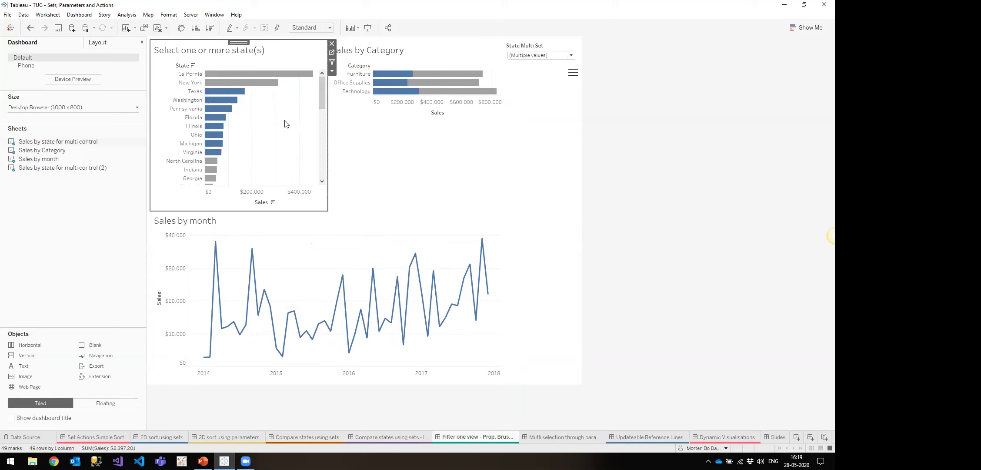
- Select Washington alone and then the range Washington through Michigan in the state chart, and clear the highlight
mouse_move(230, 95)
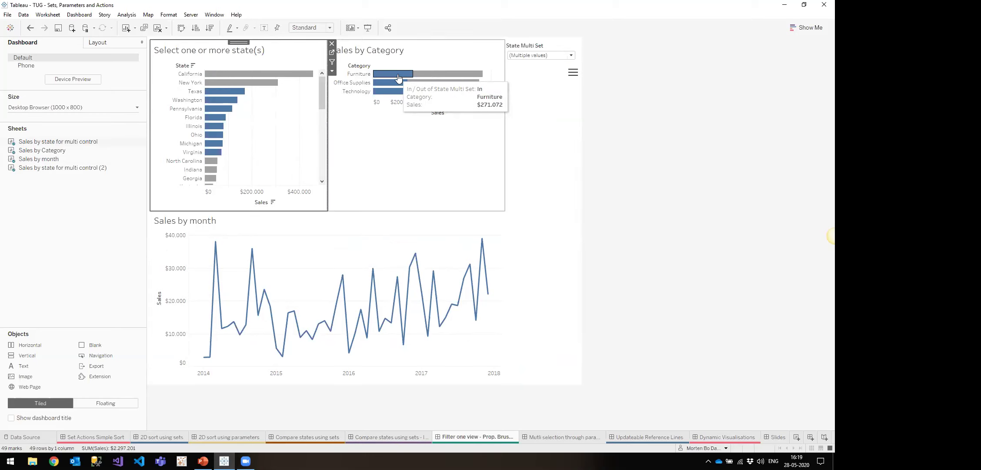
left_click(222, 100)
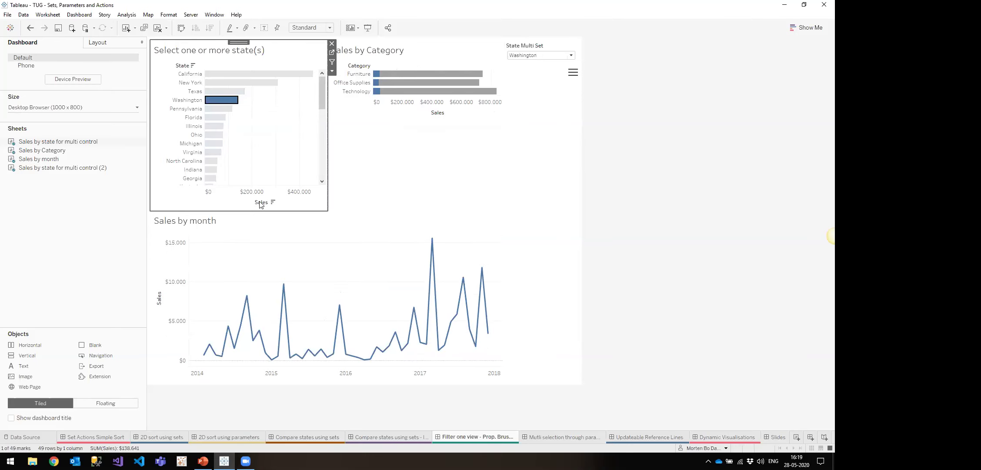
left_click_drag(261, 144, 215, 106)
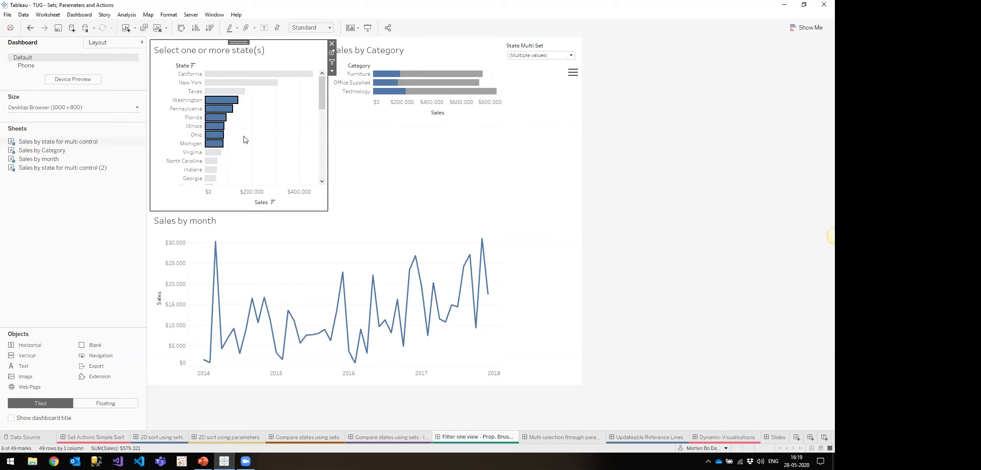
left_click(244, 140)
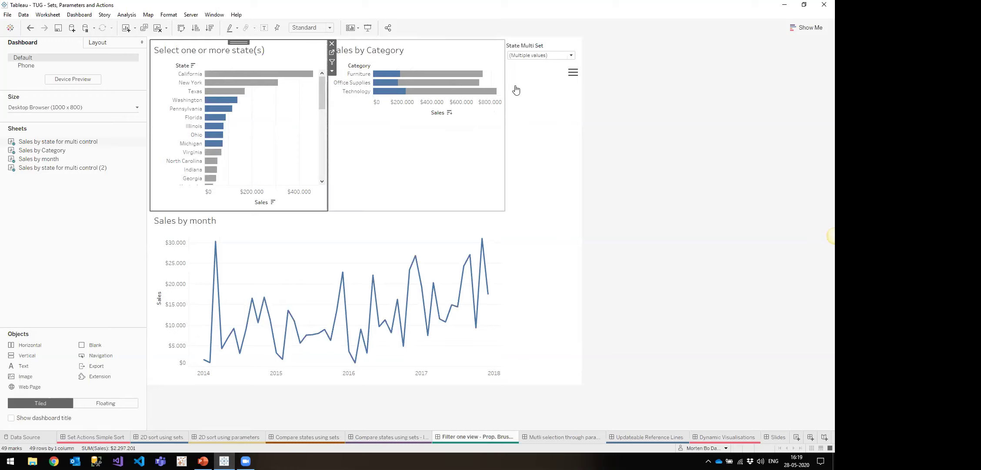
- Check the State Multi Set members, then select New York through Michigan and Michigan through Kentucky in the state chart, clearing the highlight
left_click(556, 58)
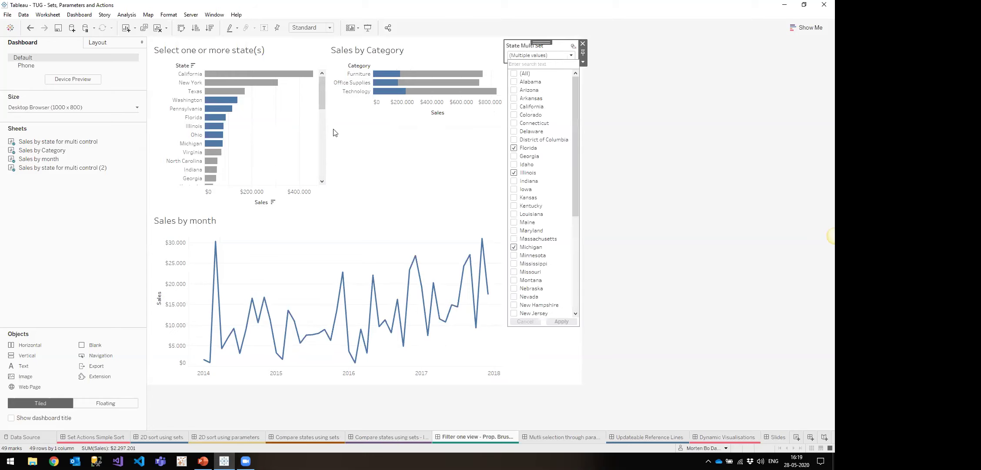
left_click(264, 143)
left_click_drag(262, 139, 208, 81)
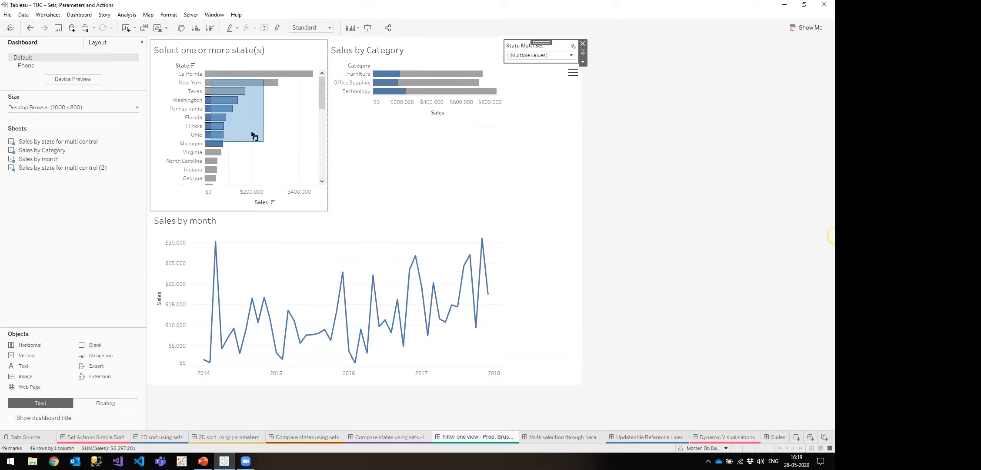
left_click_drag(252, 142, 210, 187)
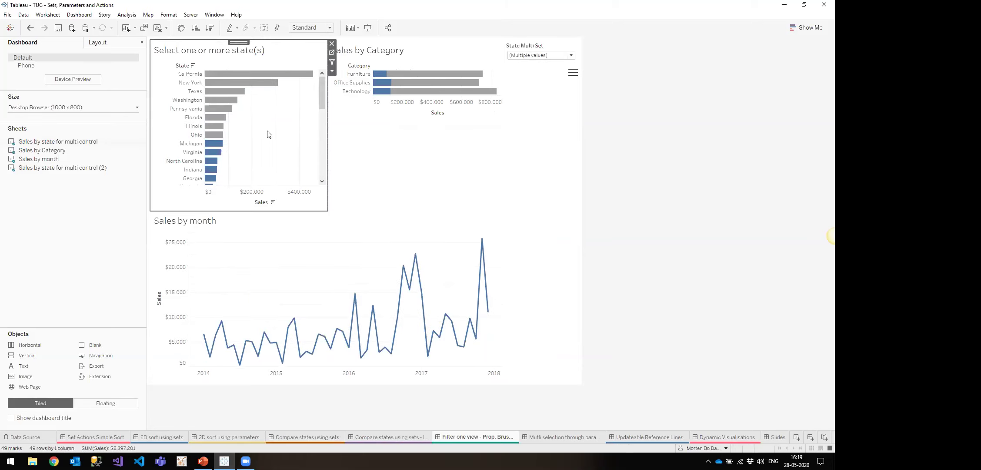
- Limit the State Multi Set control to Alabama, Arizona and Arkansas, and apply the change
left_click(538, 57)
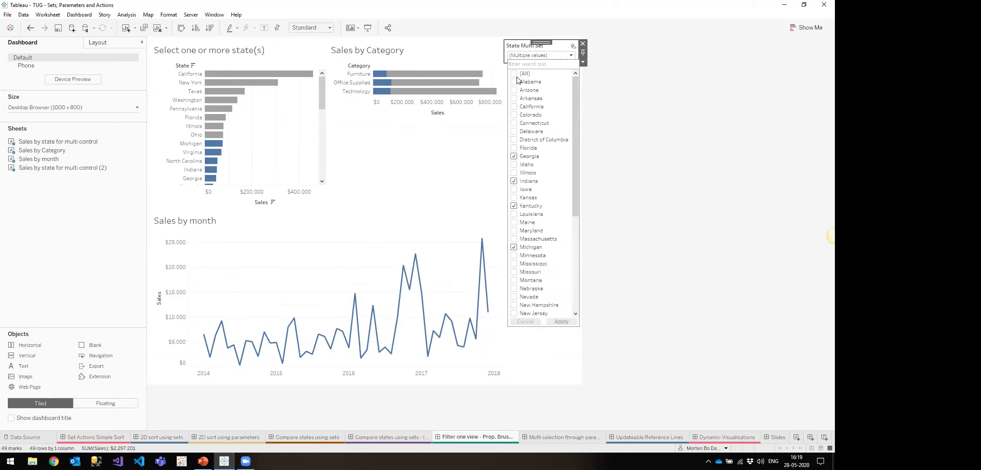
left_click(517, 73)
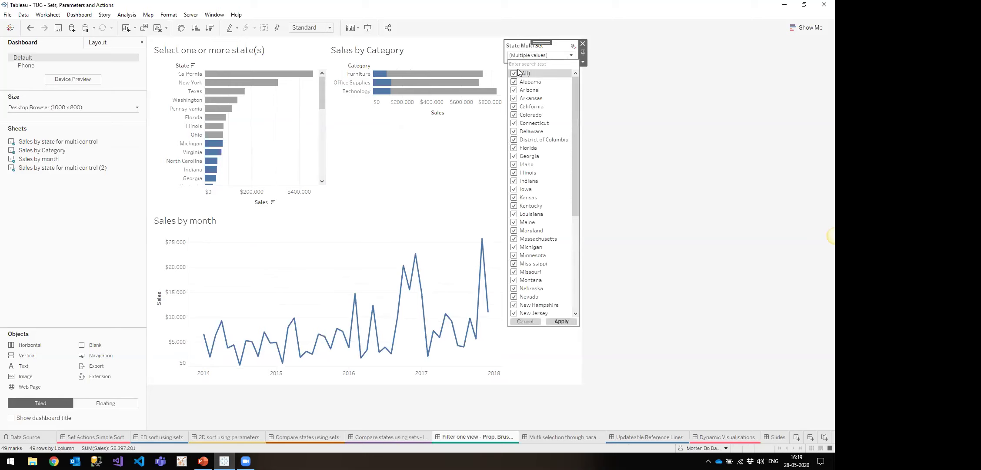
left_click(514, 74)
left_click(514, 82)
left_click(514, 90)
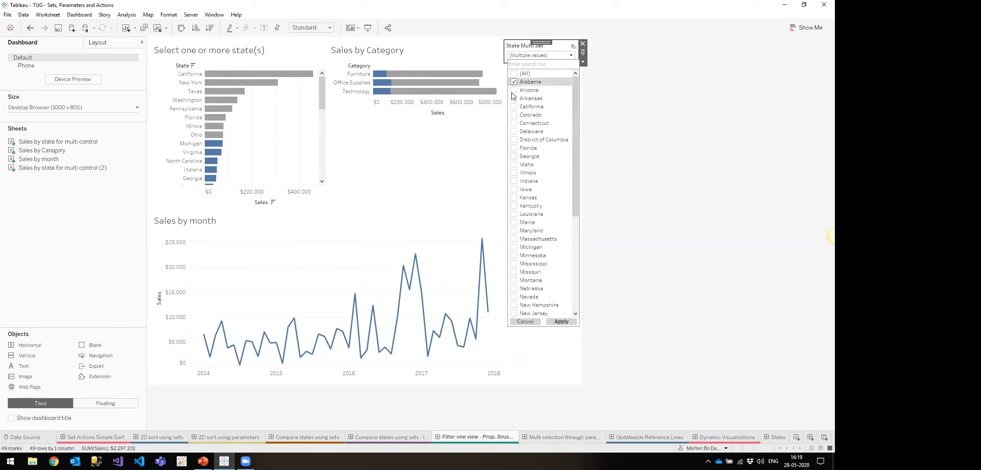
left_click(514, 98)
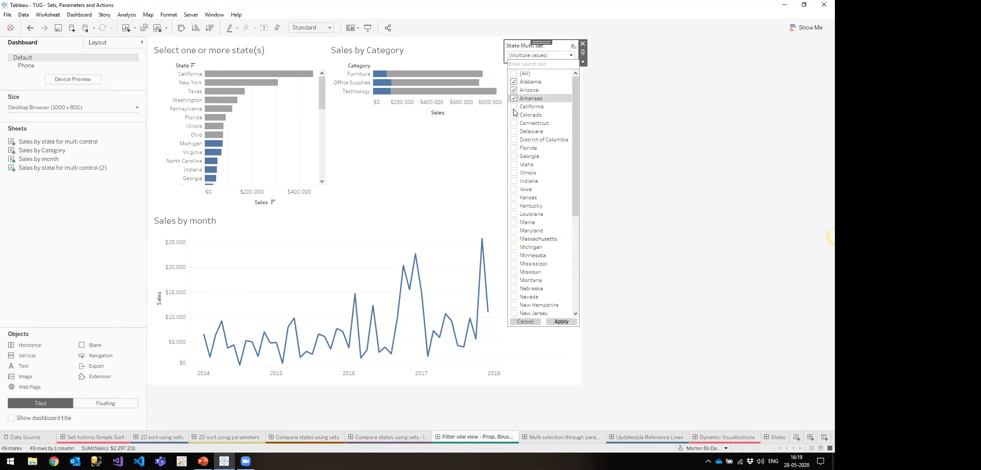
left_click(562, 321)
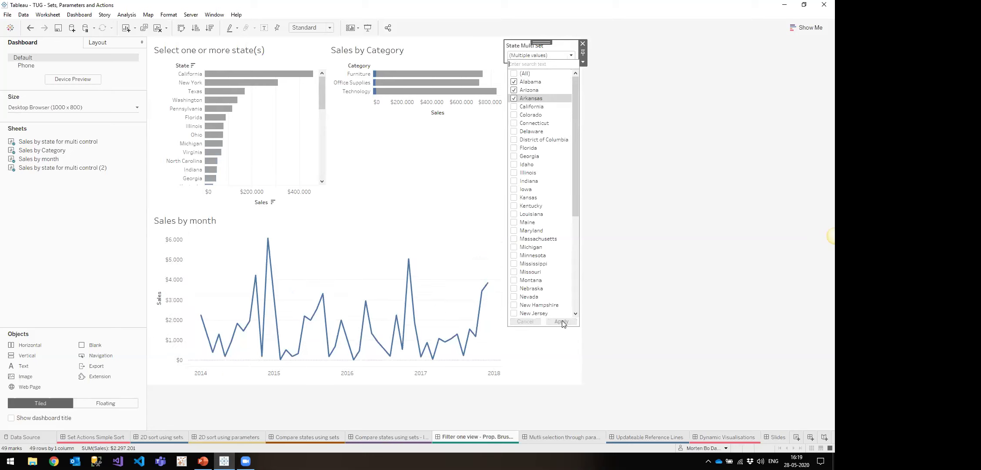
left_click(318, 91)
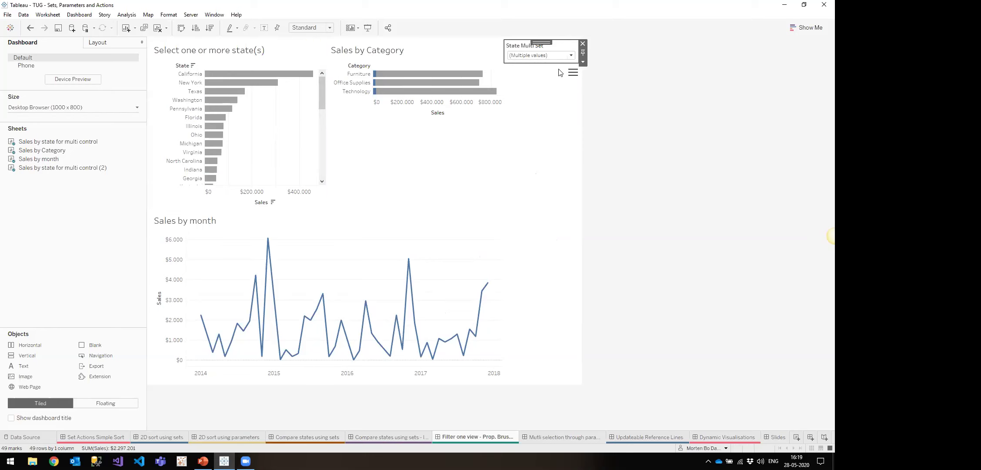
- Add District of Columbia, Idaho, Kansas, Massachusetts, Missouri and Colorado to the State Multi Set control, and apply the change
left_click(553, 55)
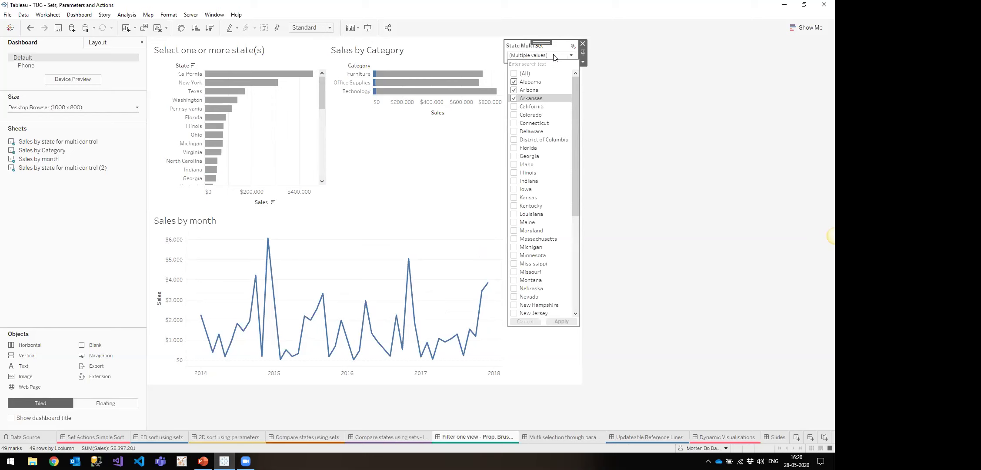
left_click(553, 56)
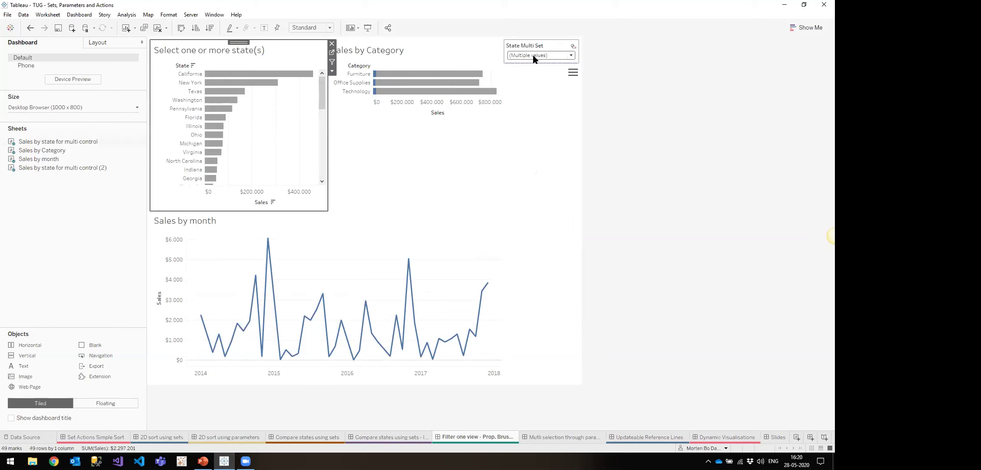
left_click(530, 55)
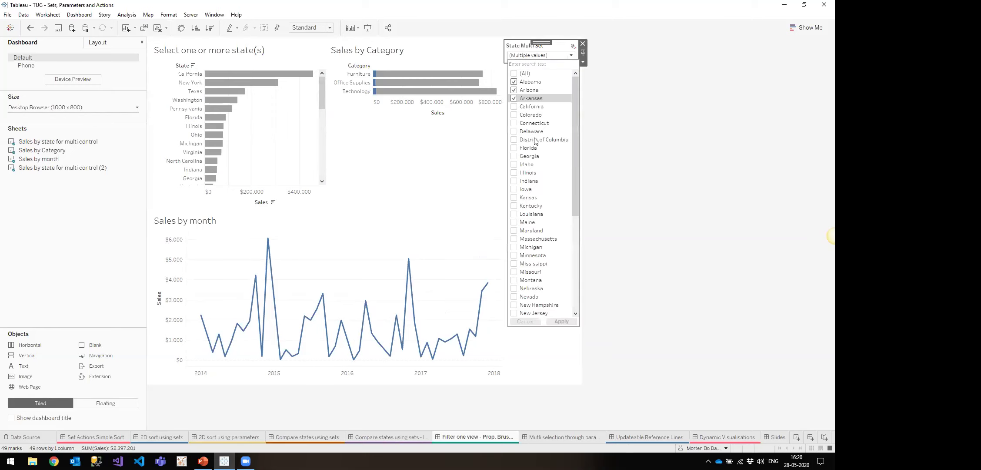
scroll(536, 140, "down", 3)
scroll(535, 140, "up", 3)
left_click(514, 139)
left_click(513, 164)
left_click(513, 197)
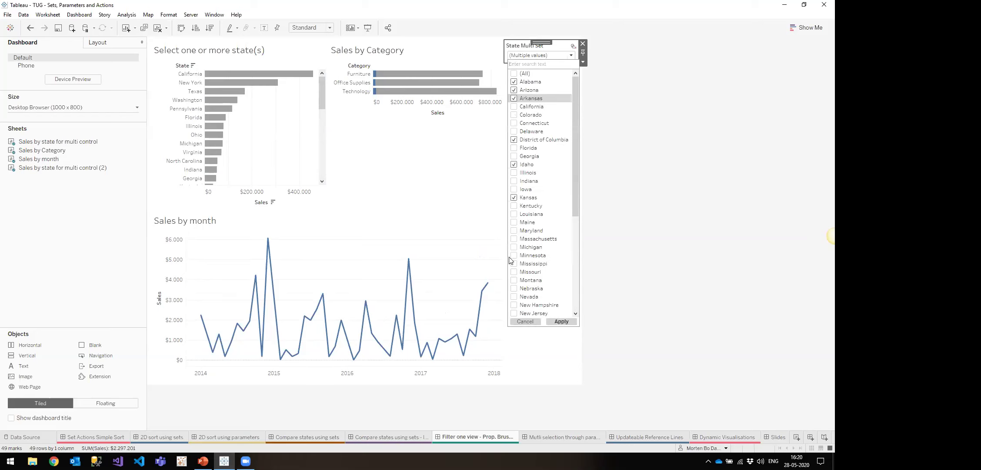
left_click(514, 239)
left_click(514, 273)
left_click(514, 115)
left_click(571, 323)
left_click(270, 125)
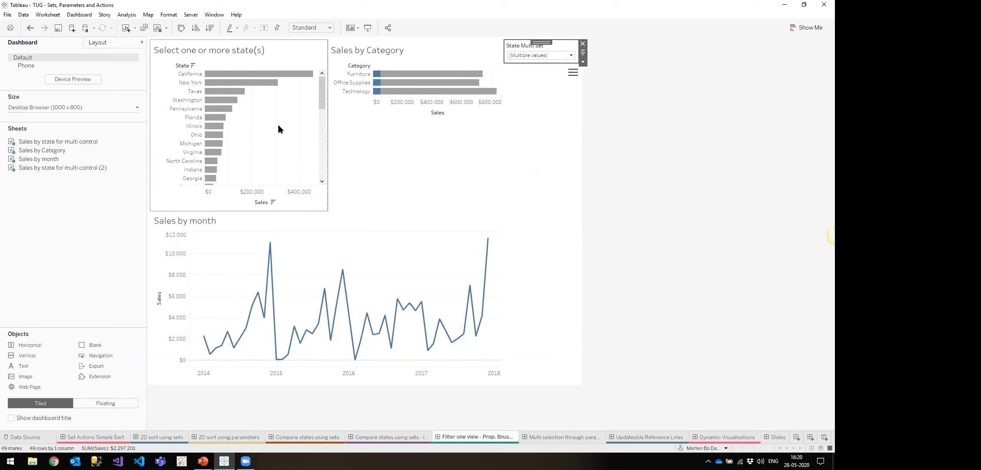
- Reset the State Multi Set control to include all states and deselect it
left_click(573, 45)
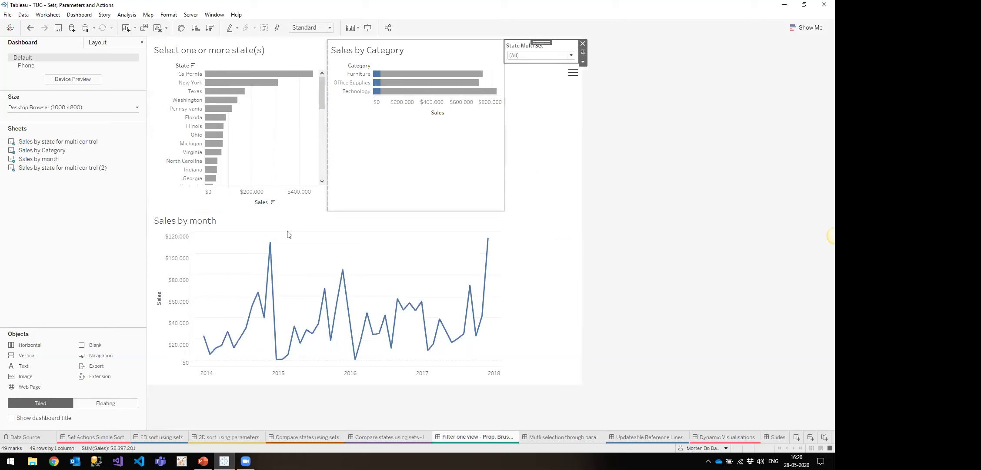
left_click(243, 237)
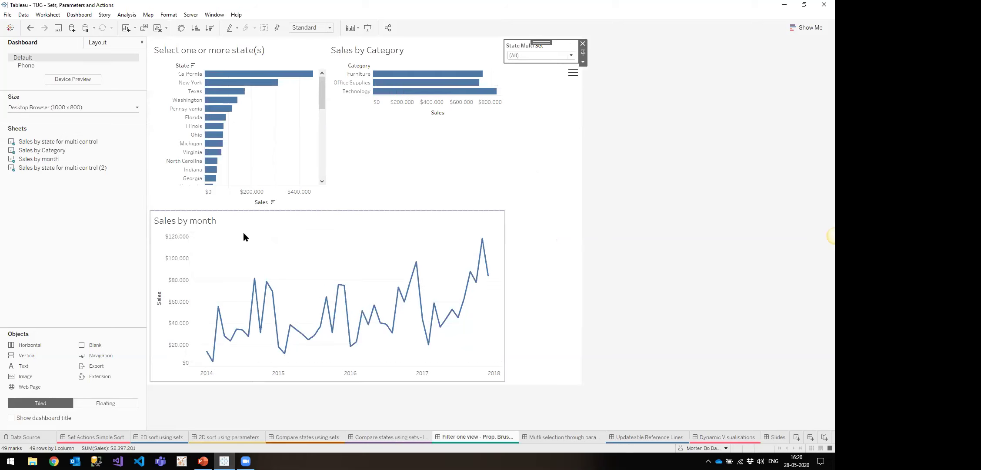
left_click(110, 231)
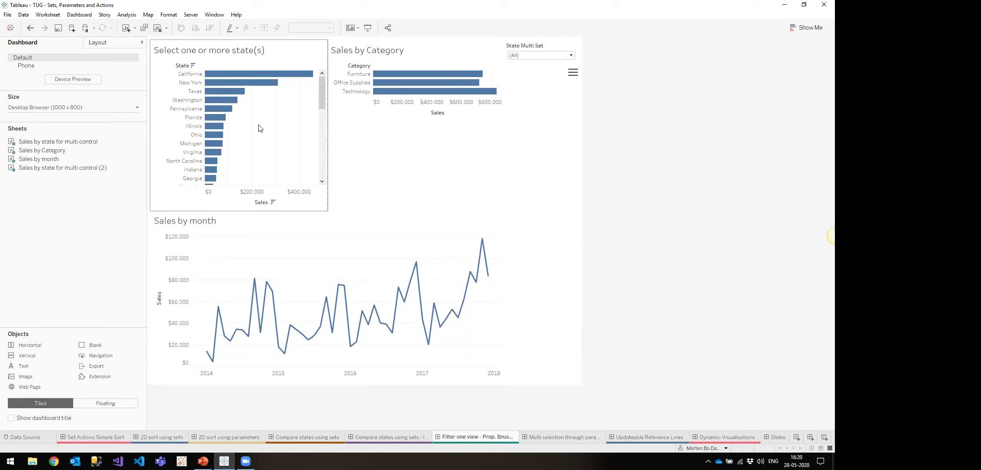
- Switch to the PowerPoint presentation to review the slide on Tableau version support
left_click(203, 461)
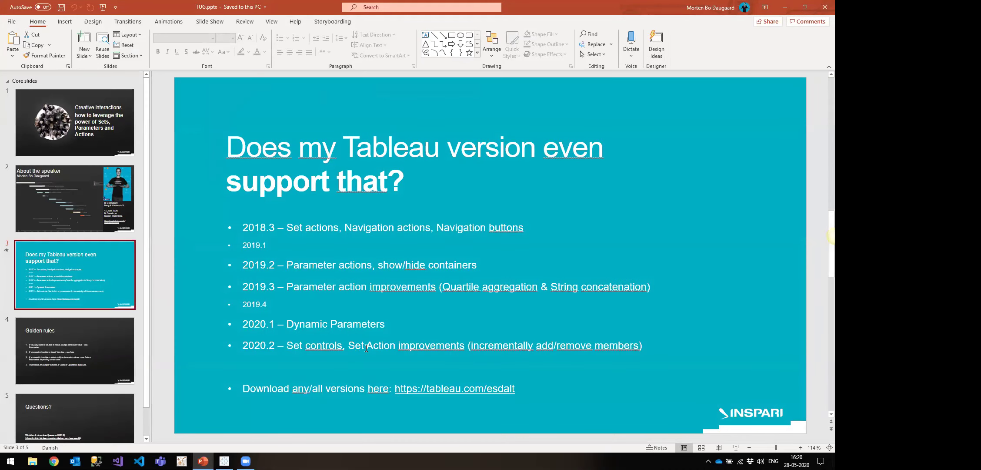
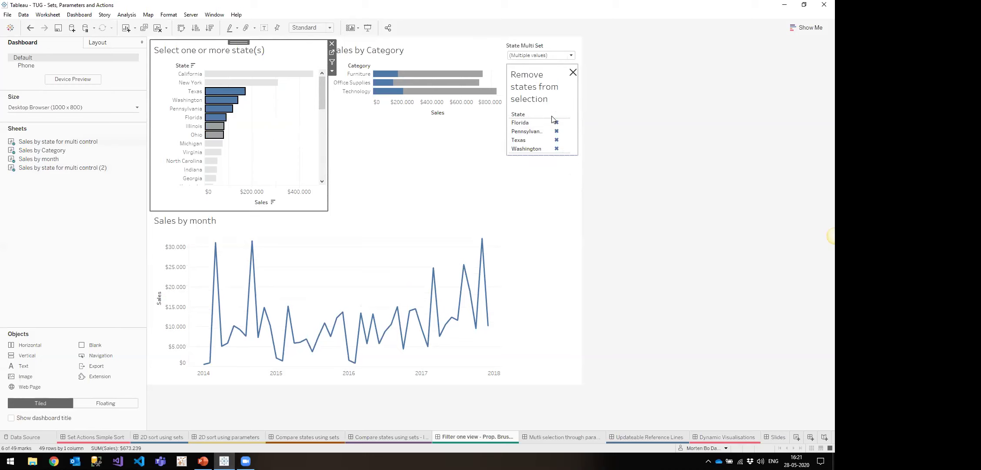
- Clear the state highlight and review how the Add to set dashboard action assigns values to State Multi Set
left_click(264, 123)
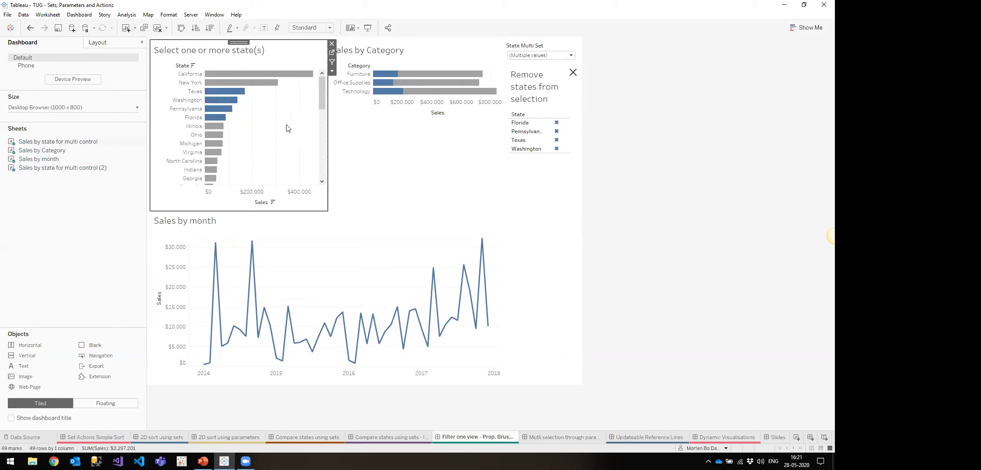
left_click(79, 15)
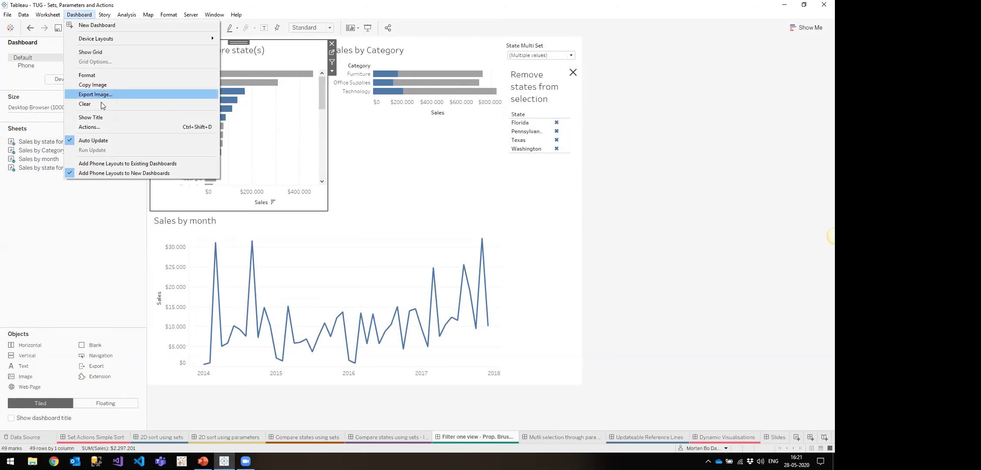
left_click(96, 127)
left_click_drag(396, 167, 460, 181)
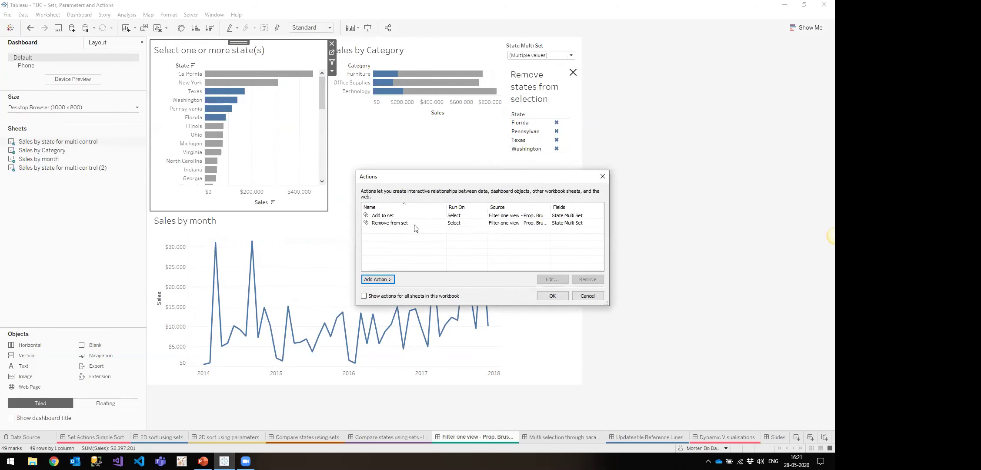
left_click(398, 216)
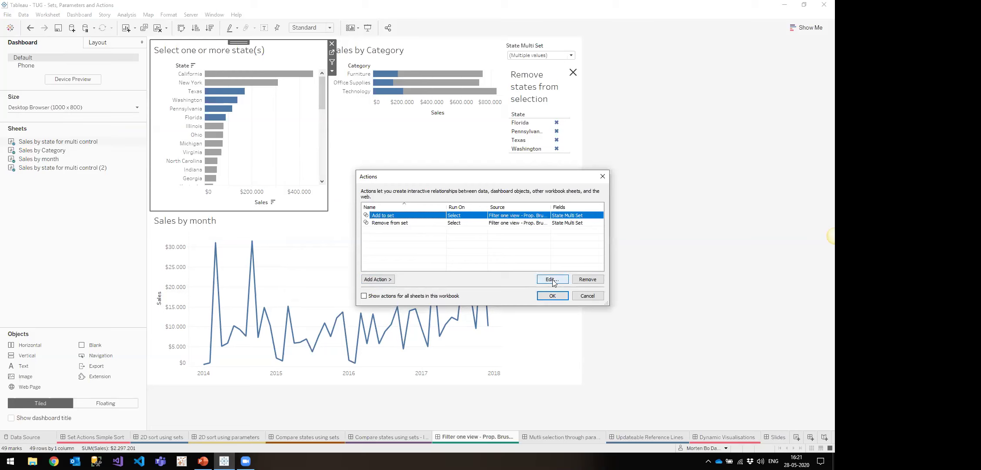
left_click(550, 279)
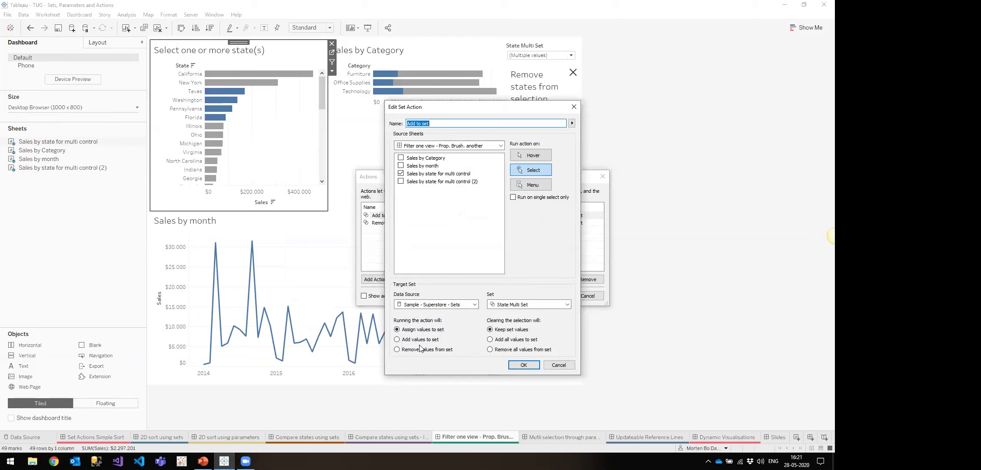
left_click(524, 365)
left_click(553, 295)
- In the state chart, select New York and Texas, Michigan alone, Florida alone, and finally the range Texas through Virginia
left_click_drag(242, 108, 281, 78)
left_click(225, 143)
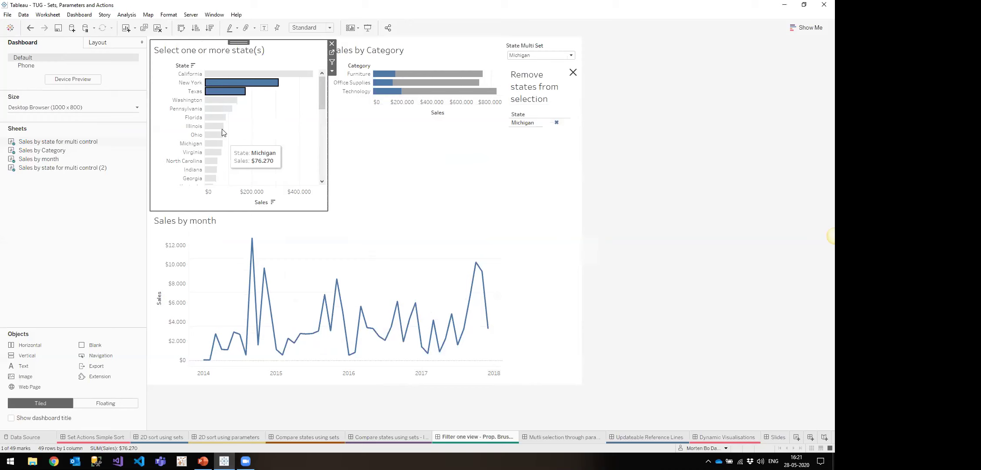
left_click(219, 121)
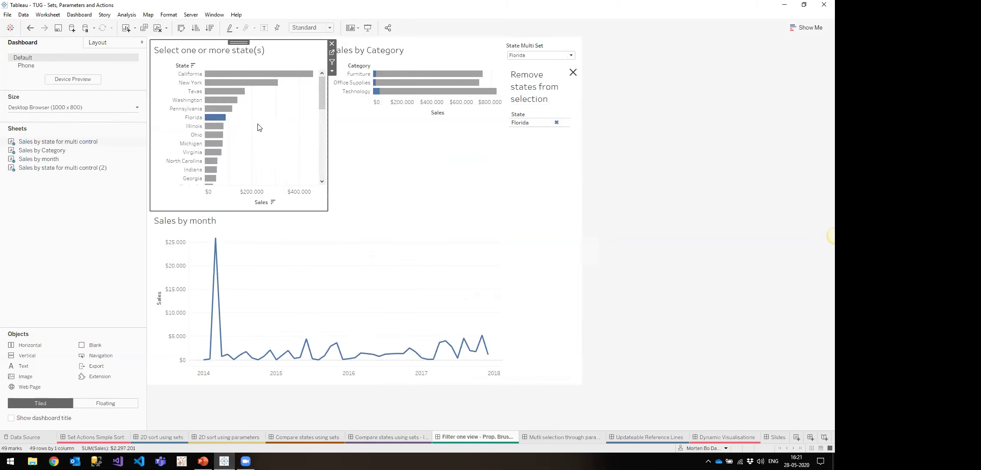
left_click_drag(244, 155, 199, 95)
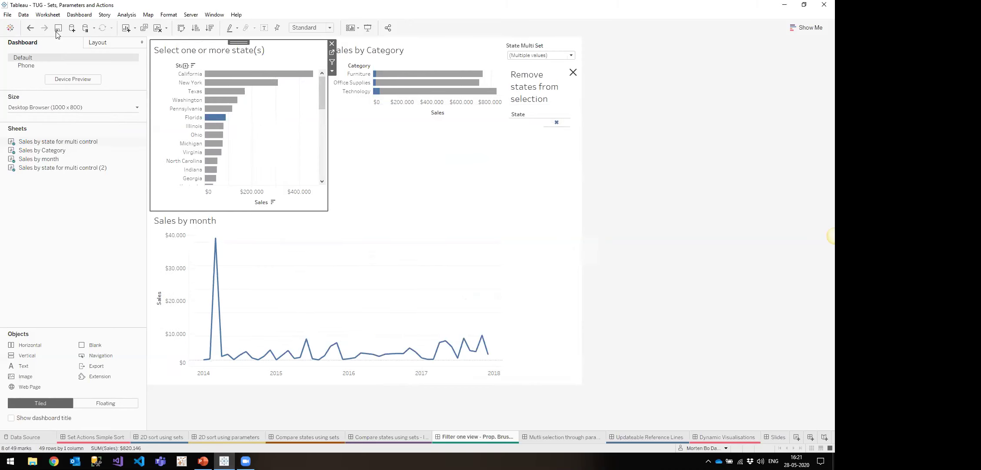
- Review how the Remove from set dashboard action removes values from State Multi Set and what clearing the selection does
left_click(79, 15)
left_click(114, 127)
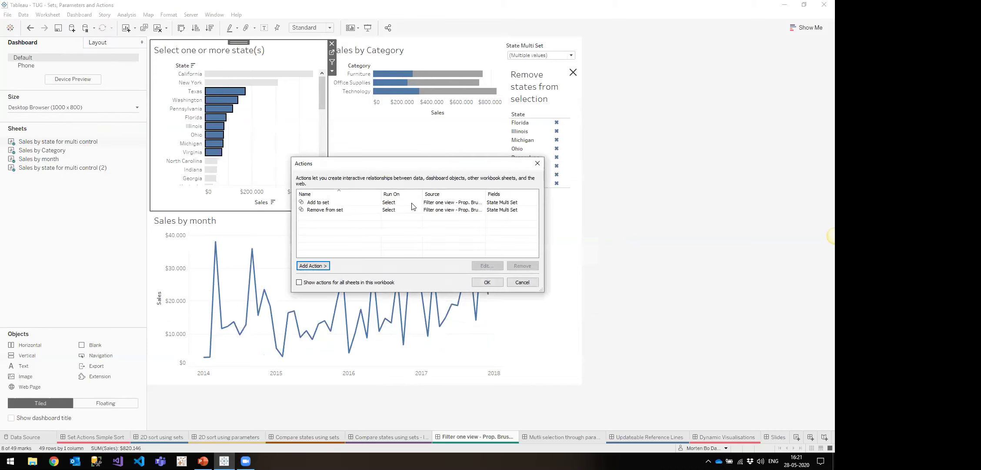
left_click(351, 209)
left_click(486, 267)
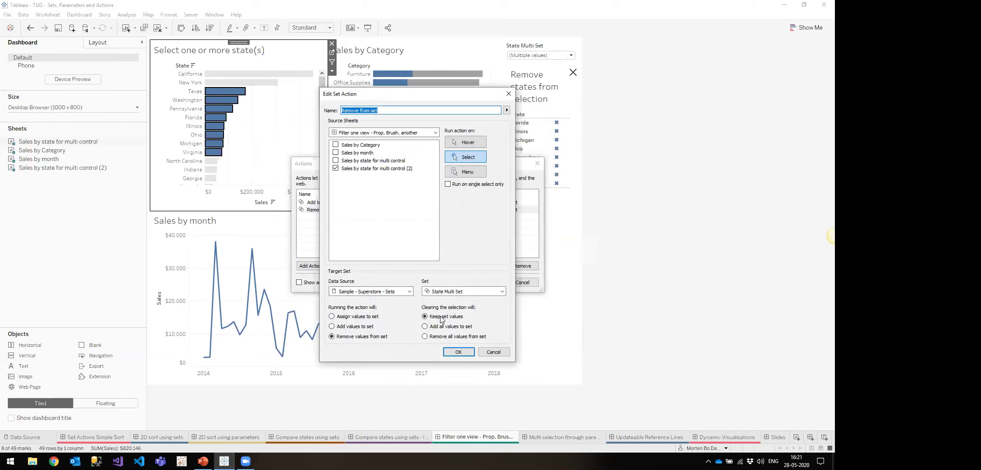
left_click(458, 351)
left_click(487, 282)
- Remove Michigan through the Remove states from selection list and clear the highlight in the state chart
left_click(557, 139)
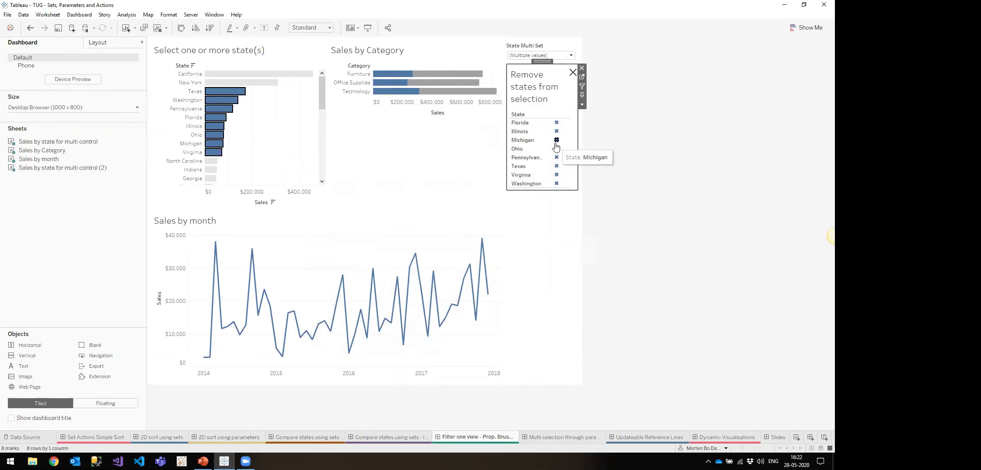
left_click(555, 237)
left_click(567, 143)
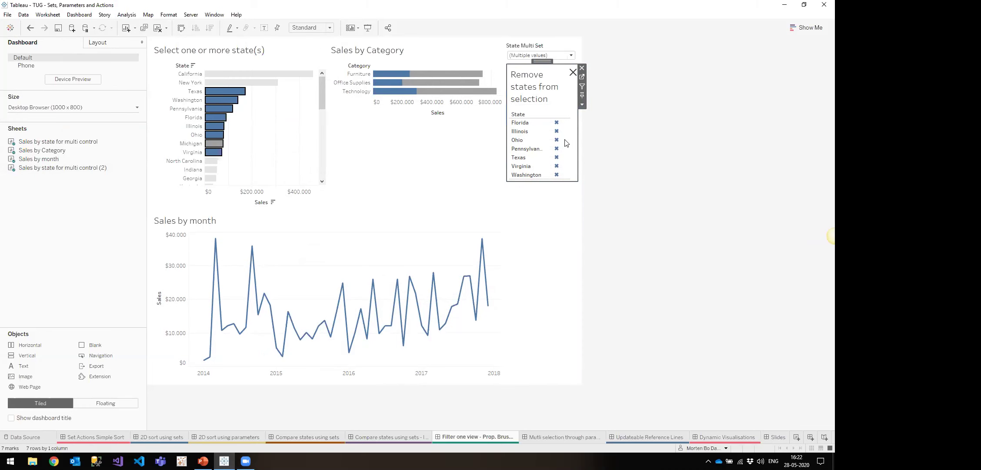
left_click(267, 130)
left_click(247, 121)
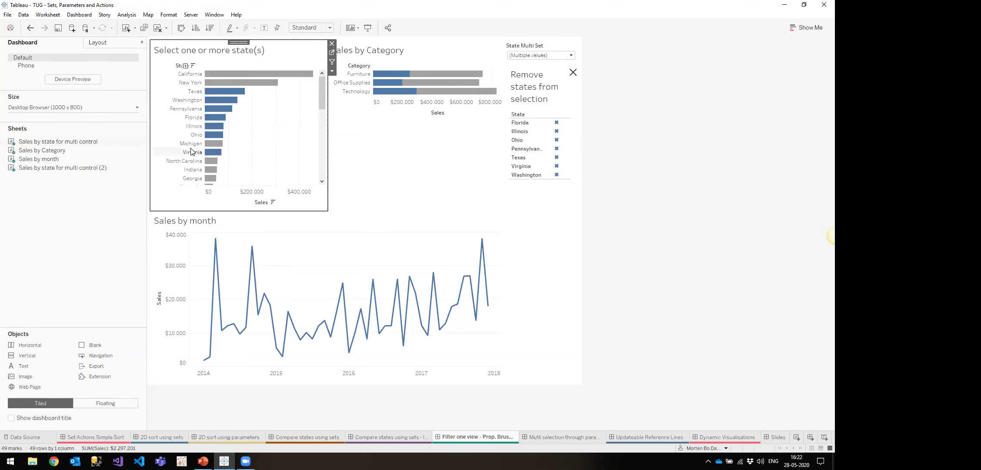
- In the state chart, select Illinois alone and the range New York through North Carolina, and check the State Multi Set values
left_click(242, 82)
left_click(220, 130)
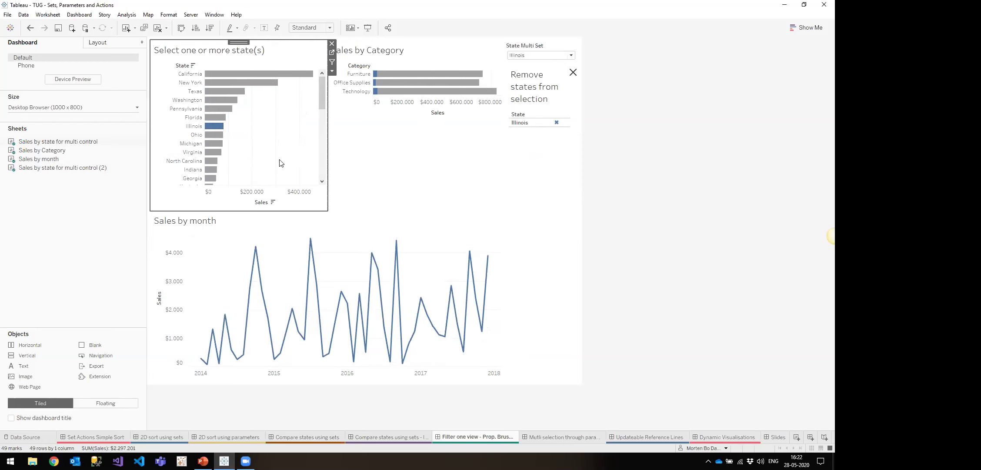
left_click_drag(261, 144, 209, 83)
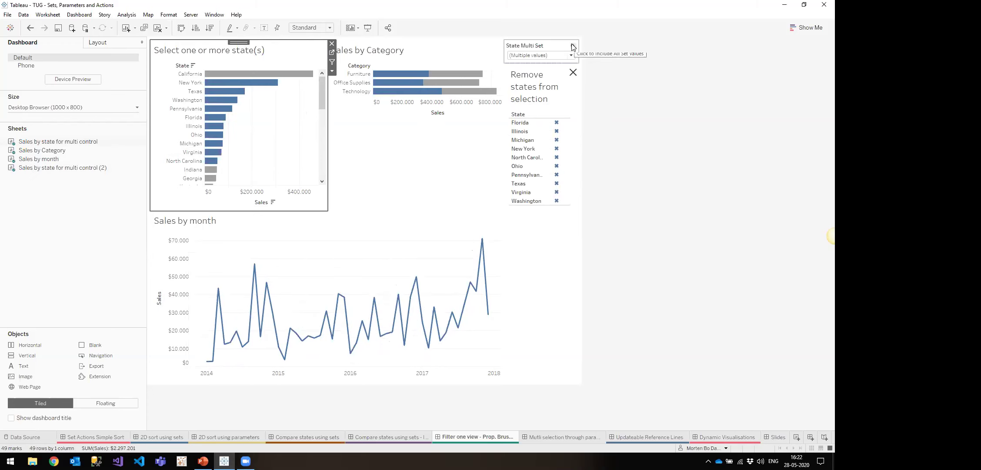
left_click(531, 55)
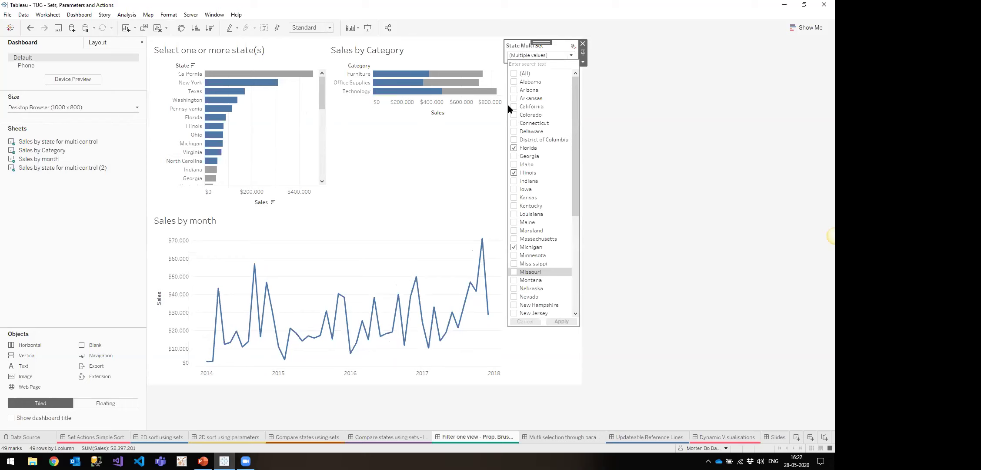
left_click(523, 54)
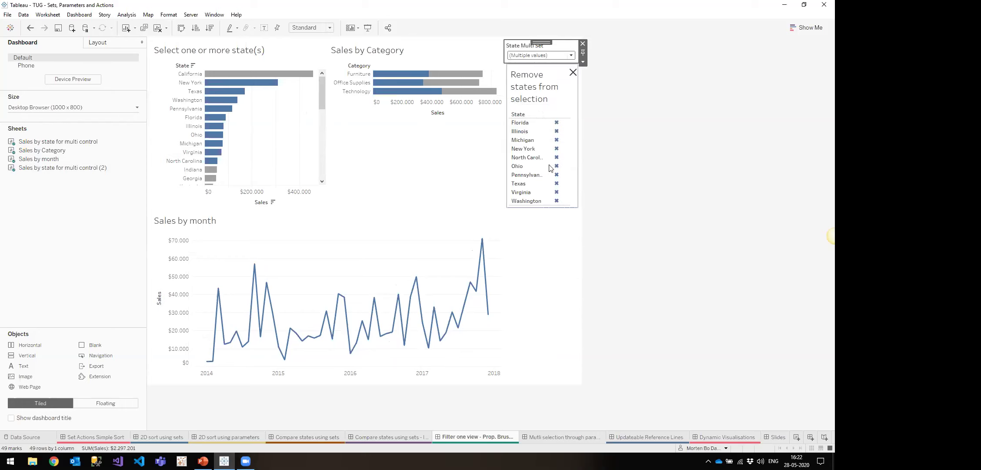
- Remove Michigan, Ohio and Pennsylvania one by one through the Remove states from selection list
left_click(557, 140)
left_click(556, 141)
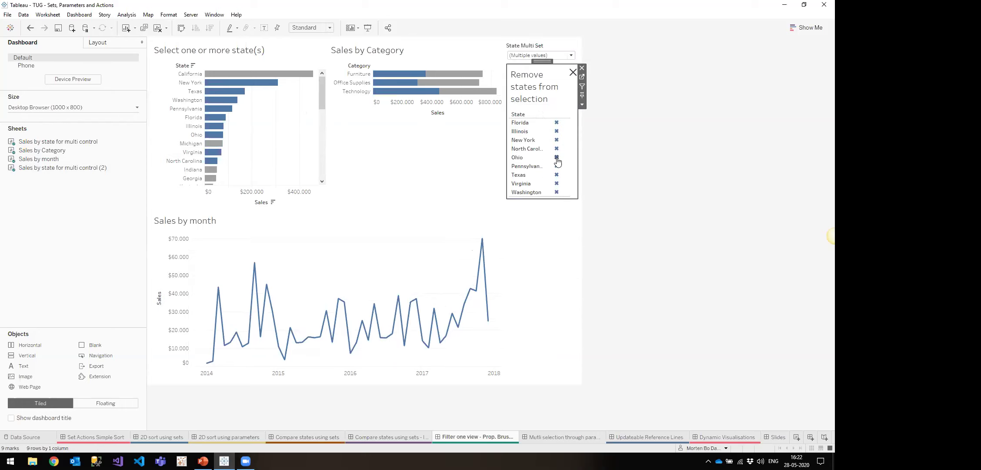
left_click(557, 157)
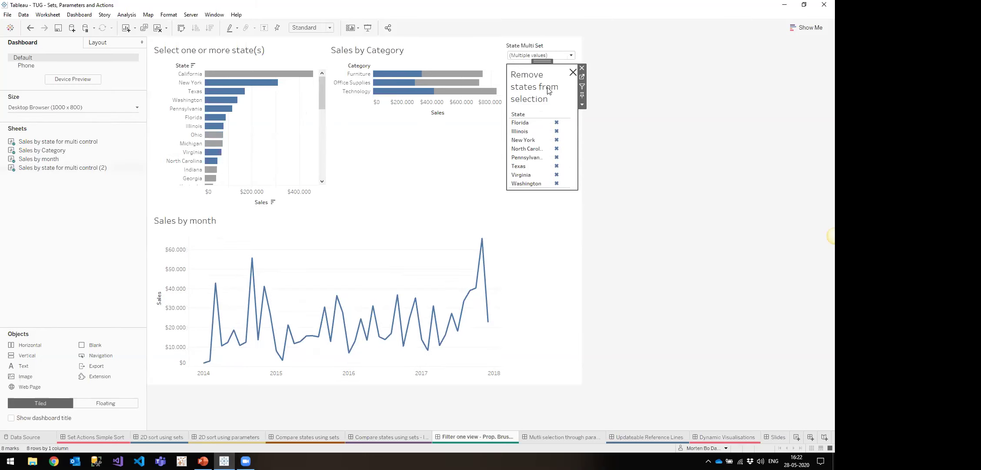
left_click(557, 157)
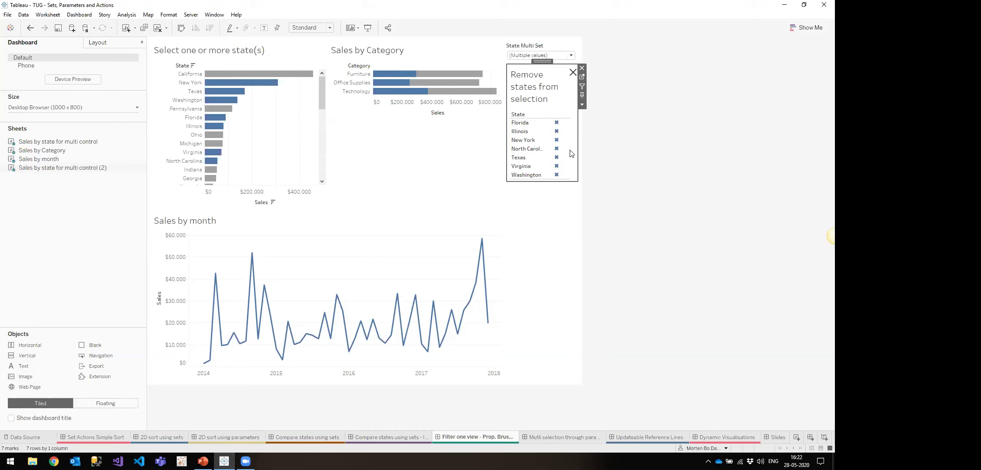
- Collapse the Remove states from selection list and select Texas through Florida in the state chart
left_click(574, 73)
left_click_drag(242, 120, 221, 92)
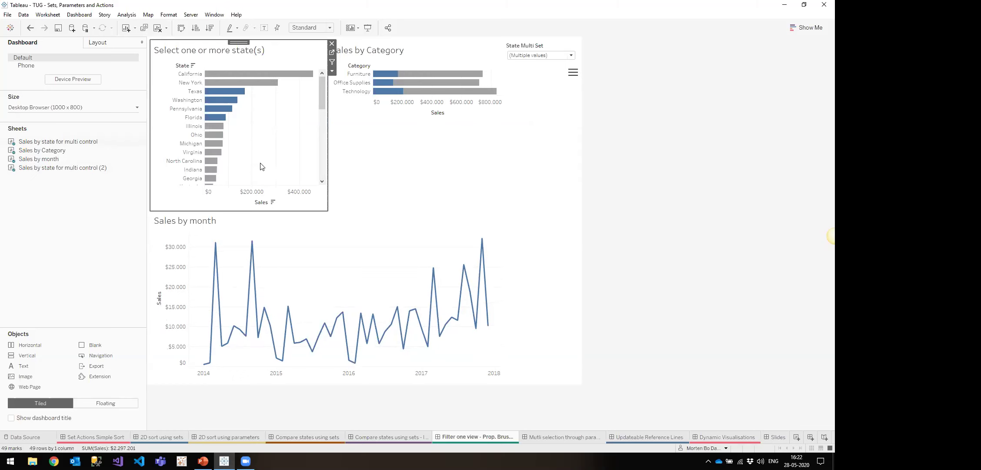
- Reset State Multi Set to include all states, checking its value list, and deselect the control
left_click(571, 56)
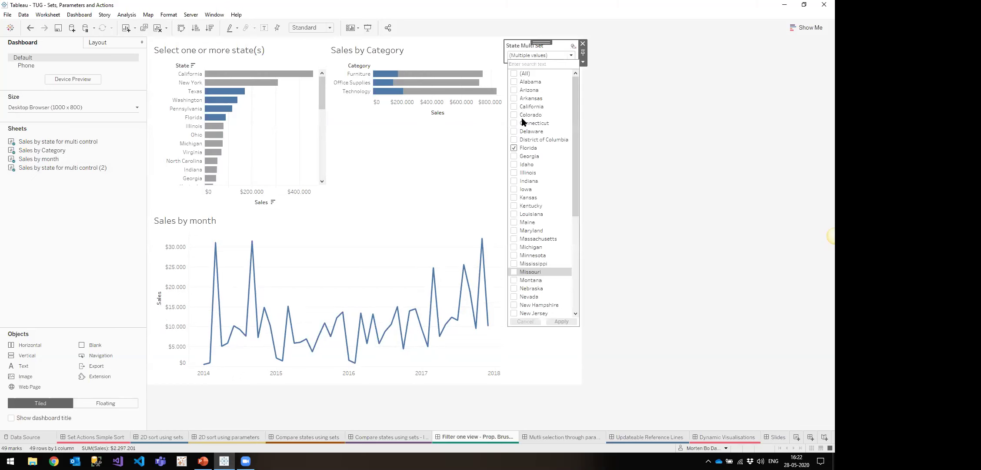
left_click(573, 48)
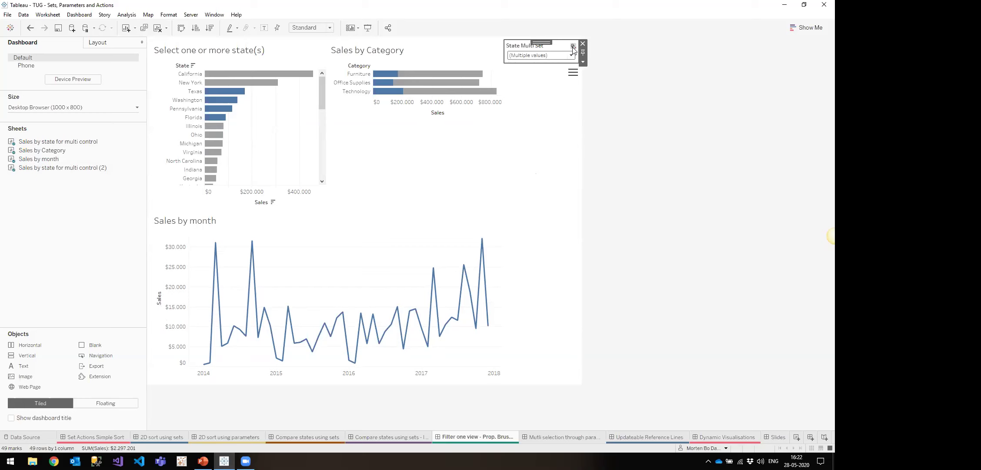
left_click(544, 56)
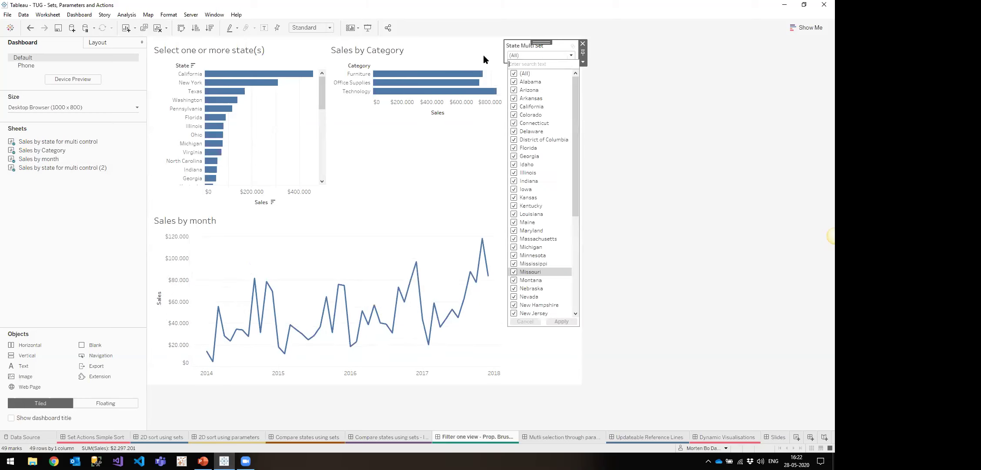
left_click(678, 211)
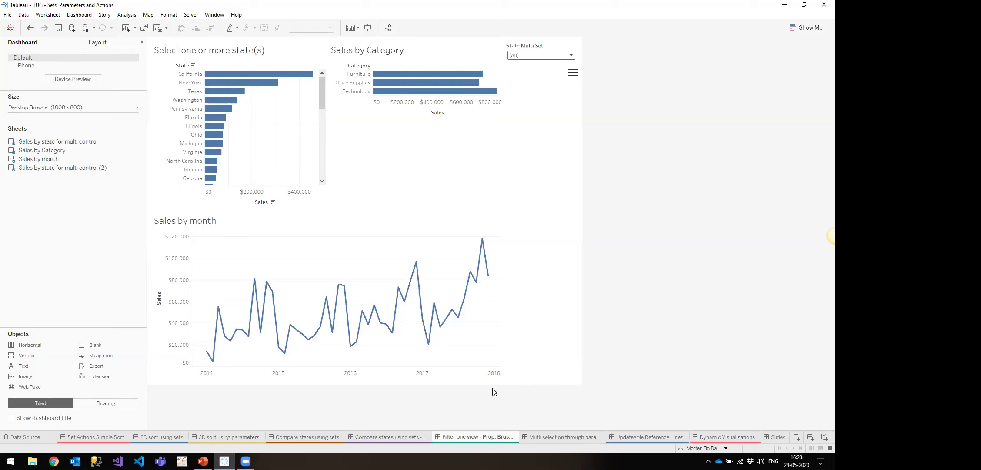
- Open the multi-selection through parameters dashboard and select Florida through Arizona in the state chart, followed by Florida alone
left_click(554, 437)
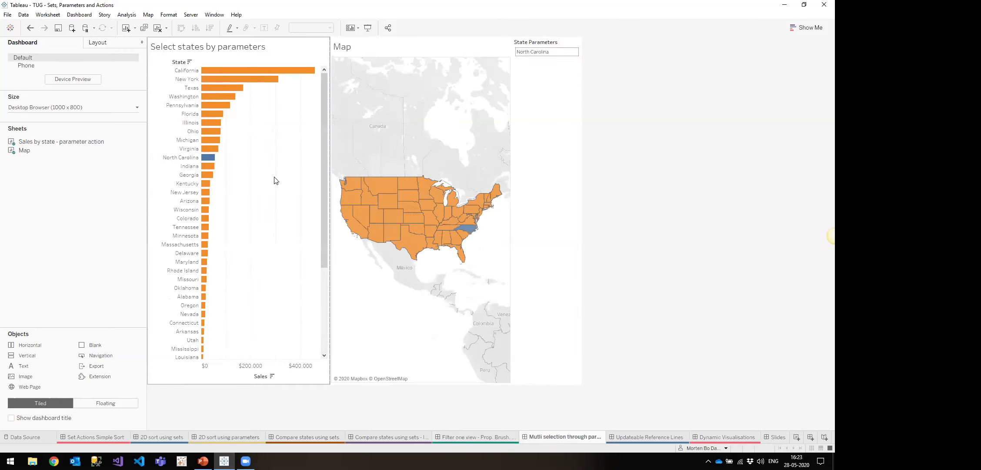
left_click_drag(261, 201, 212, 112)
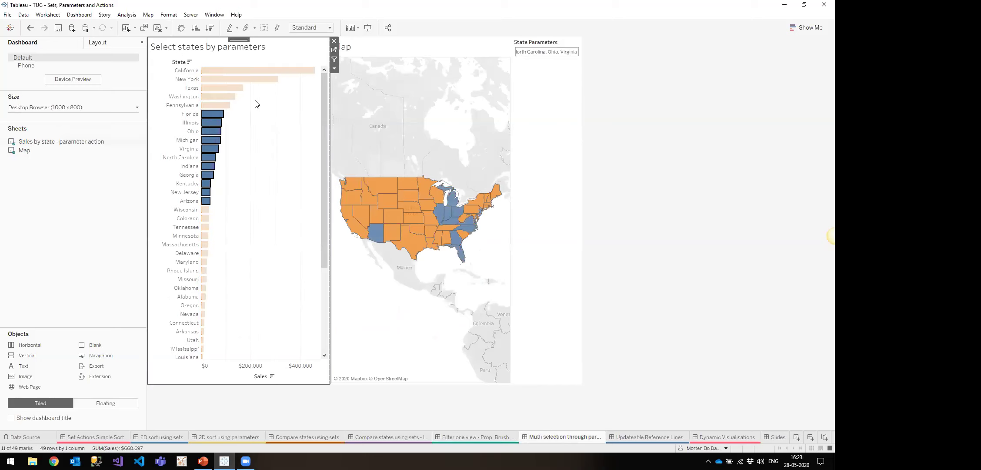
left_click(246, 122)
left_click(211, 114)
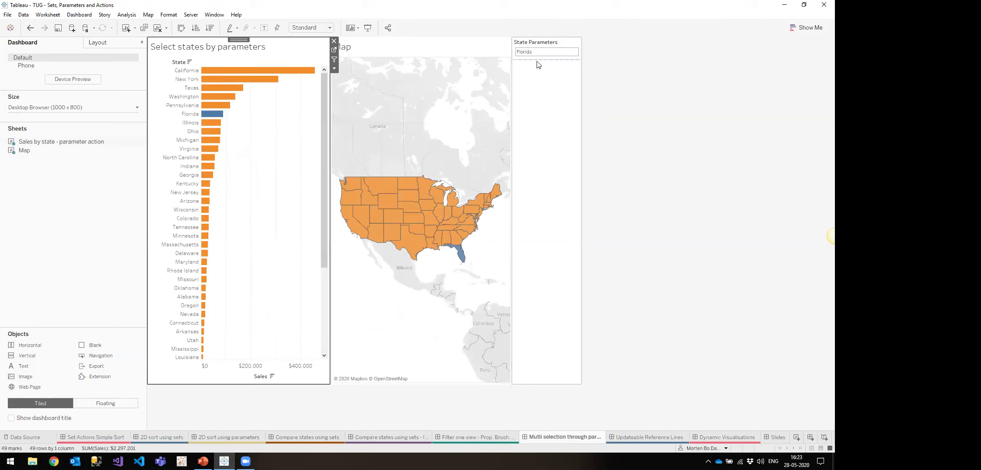
- Select Pennsylvania through North Carolina in the state chart to fill State Parameters, and clear the highlight
left_click(542, 43)
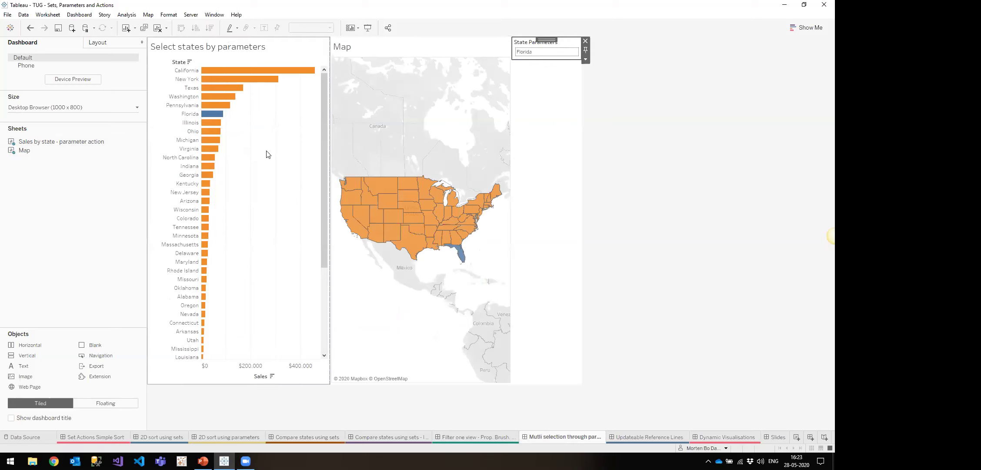
left_click_drag(258, 104, 210, 164)
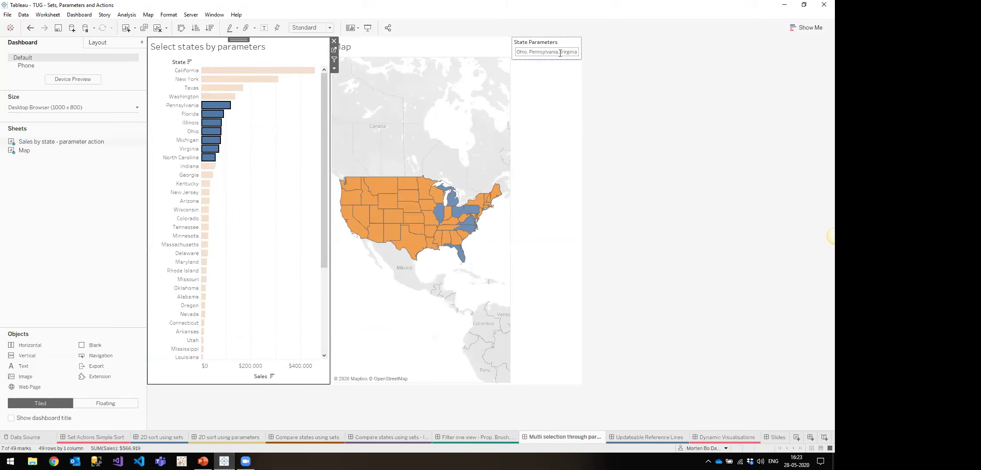
left_click(292, 151)
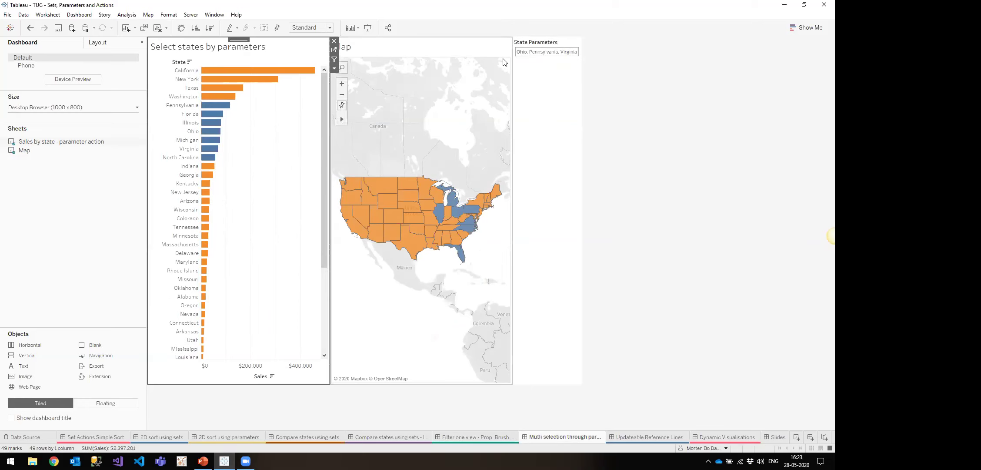
left_click(445, 121)
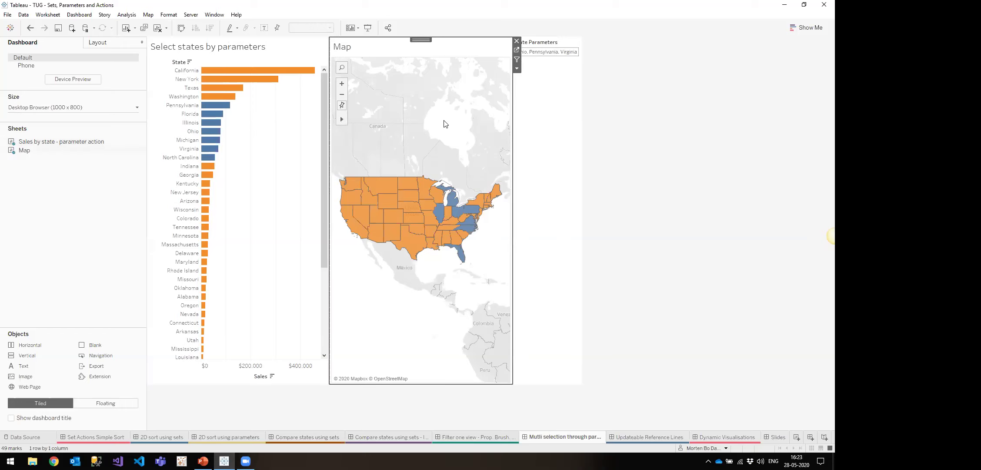
- Go to the Map sheet and open the Highlight calculated field for review
left_click(517, 51)
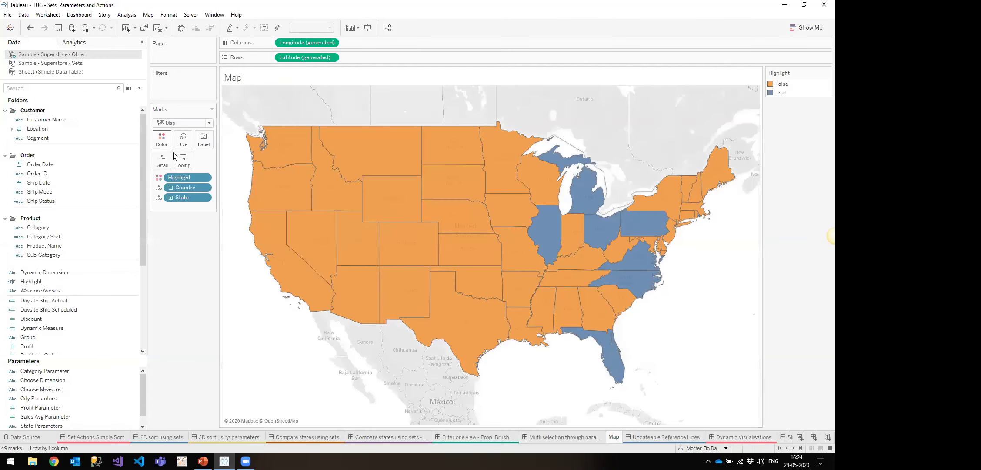
right_click(42, 282)
left_click(63, 128)
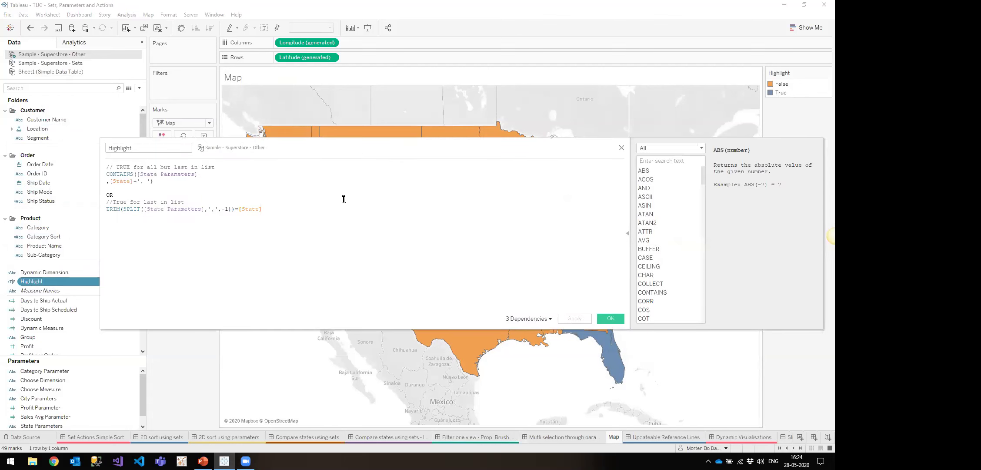
left_click_drag(277, 146, 332, 140)
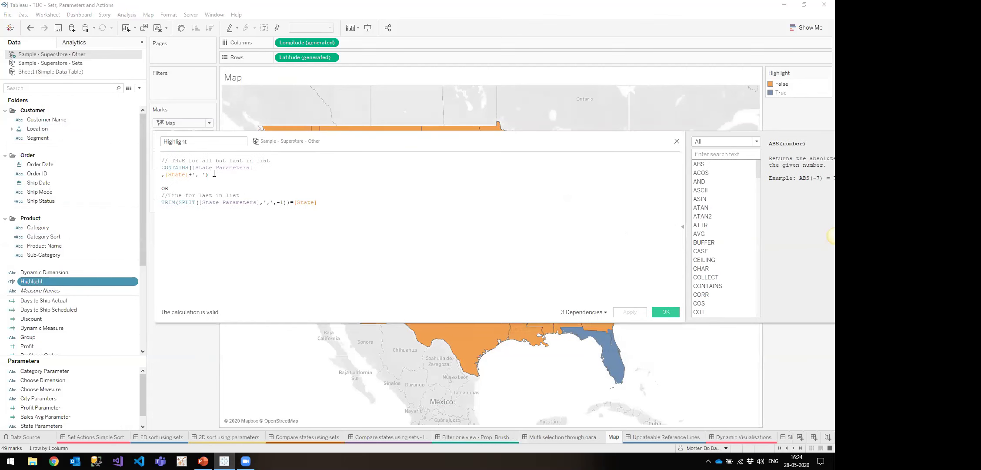
- Examine the CONTAINS condition of the Highlight calculation, including State Parameters, State and the appended comma separator
left_click(249, 177)
key("Left")
key("Left")
key("Left")
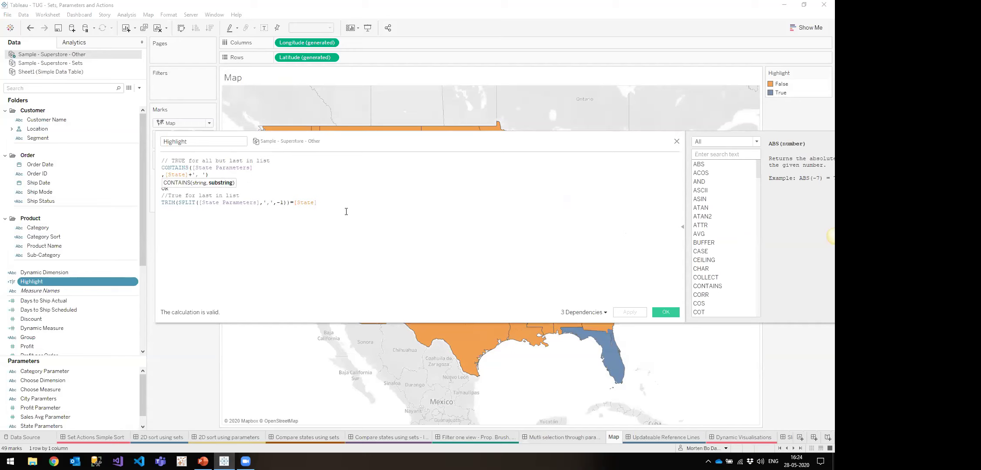
key("Left")
key("Left")
key("Left")
key("Left")
key("Left")
key("Left")
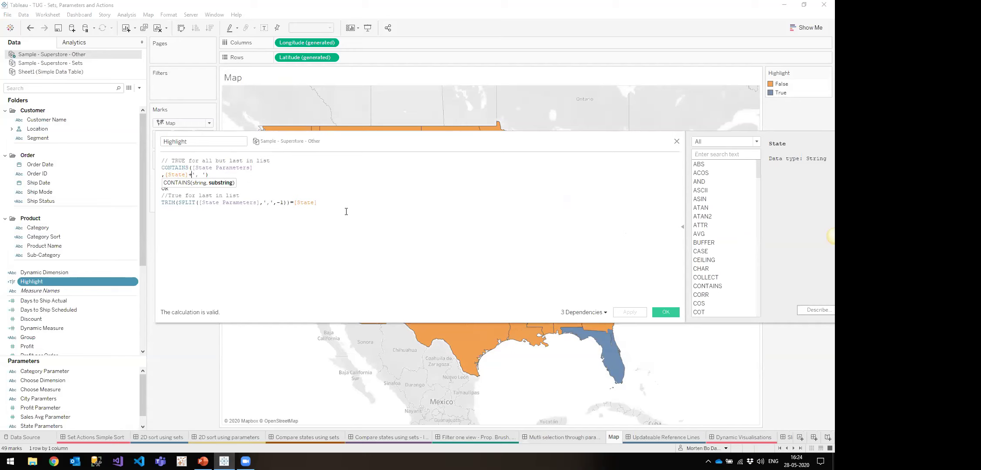
key("Up")
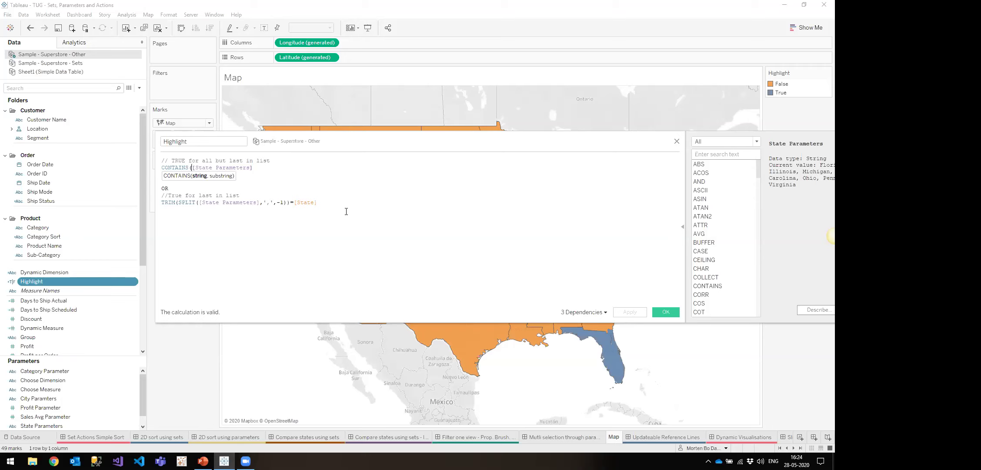
key("Down")
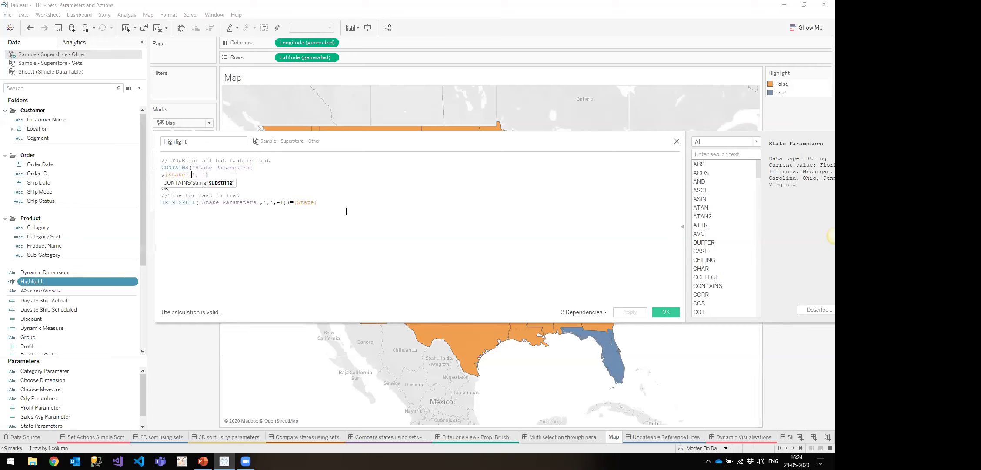
key("shift+Right")
key("shift+Right")
- Examine the TRIM(SPLIT()) condition for the last state in the list, close the calculation and return to the multi-selection dashboard
key("Down")
key("Up")
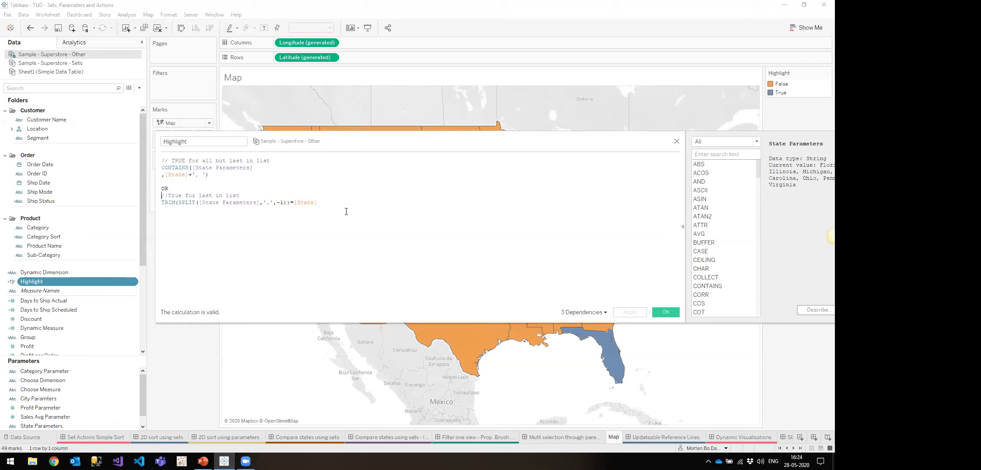
key("shift+Down")
key("shift+End")
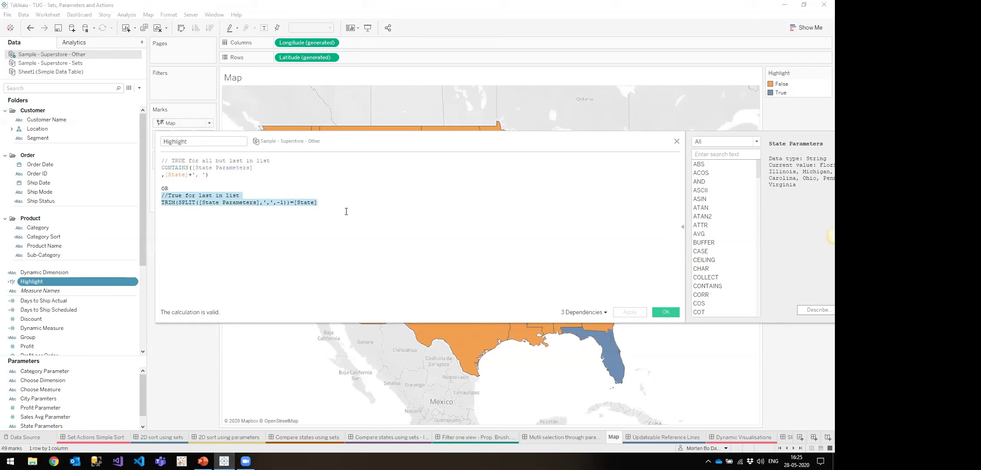
key("Left")
key("Up")
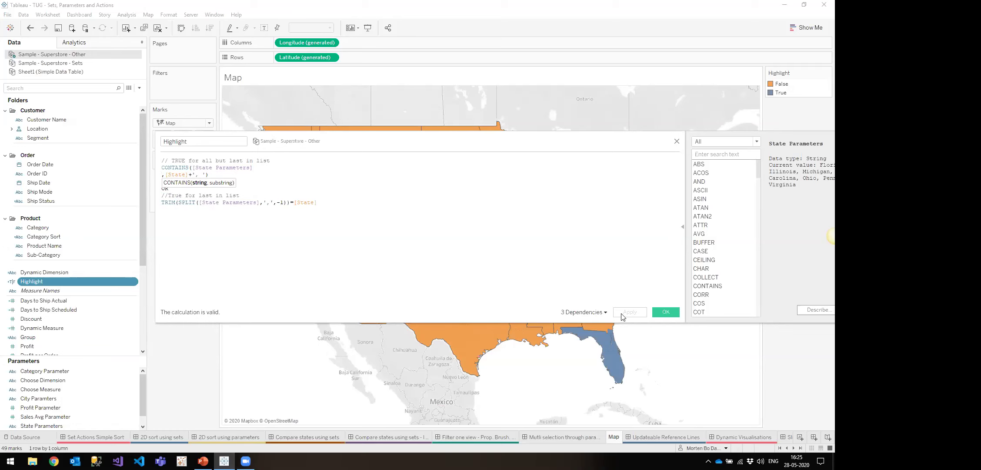
left_click(668, 310)
left_click(546, 437)
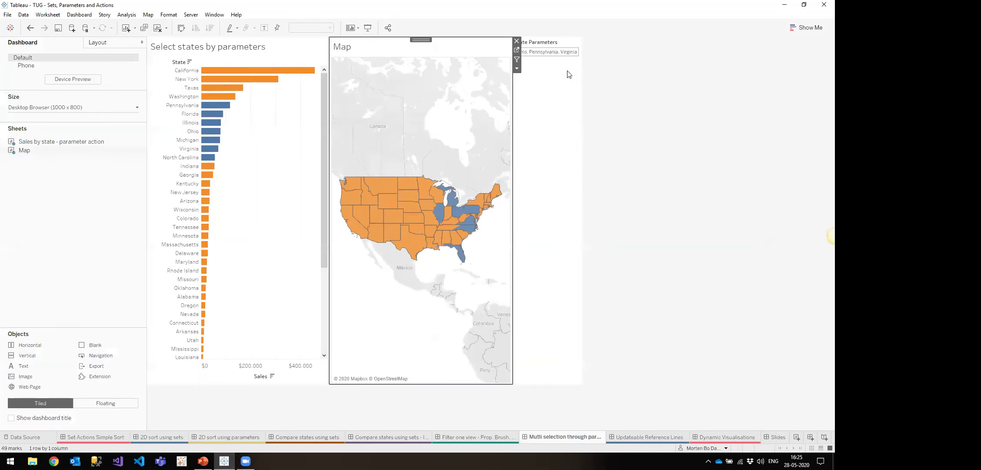
- Examine the end of the State Parameters value to check how the last state in the list is written
left_click(554, 51)
key("End")
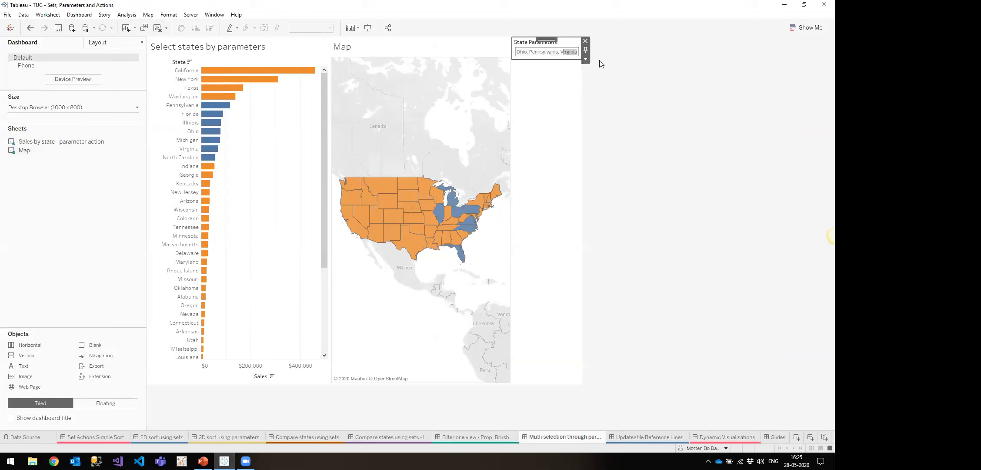
key("Left")
left_click(470, 129)
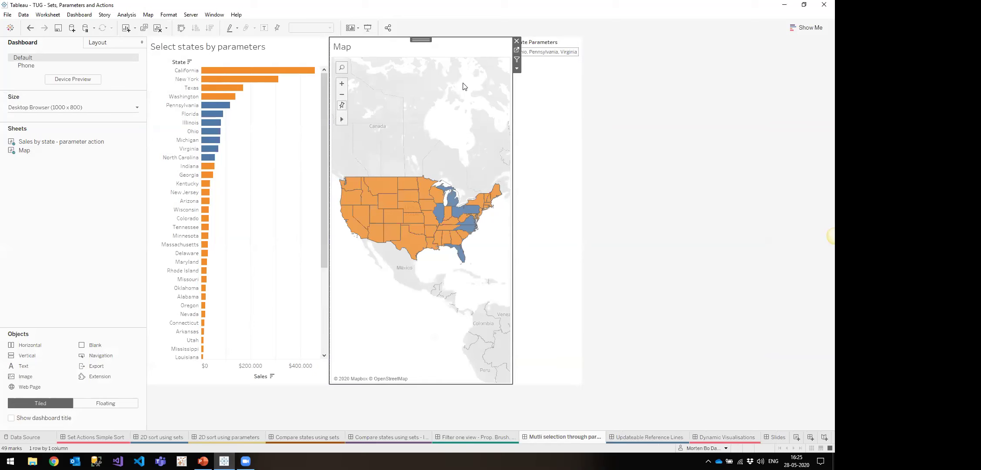
- Open the Highlight calculated field from the Map sheet and examine its condition for the last state in the list
left_click(517, 50)
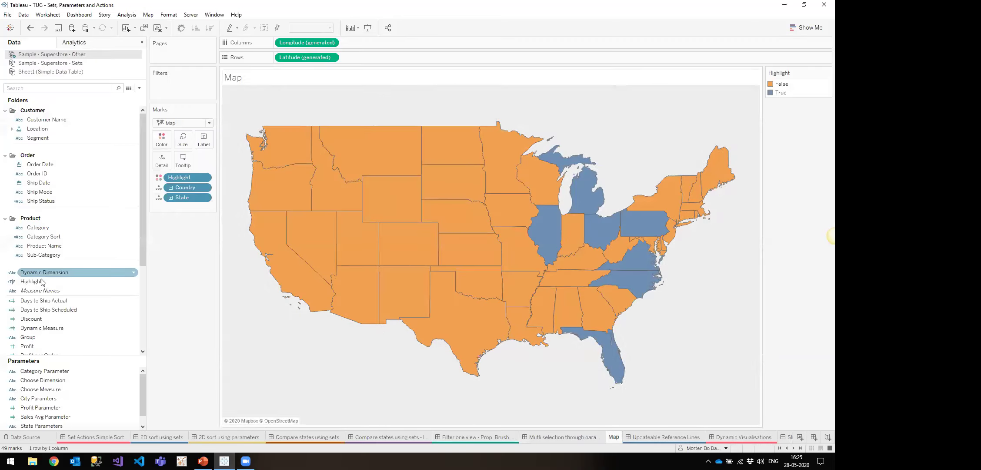
right_click(43, 281)
left_click(61, 124)
left_click_drag(280, 207, 109, 203)
left_click(248, 223)
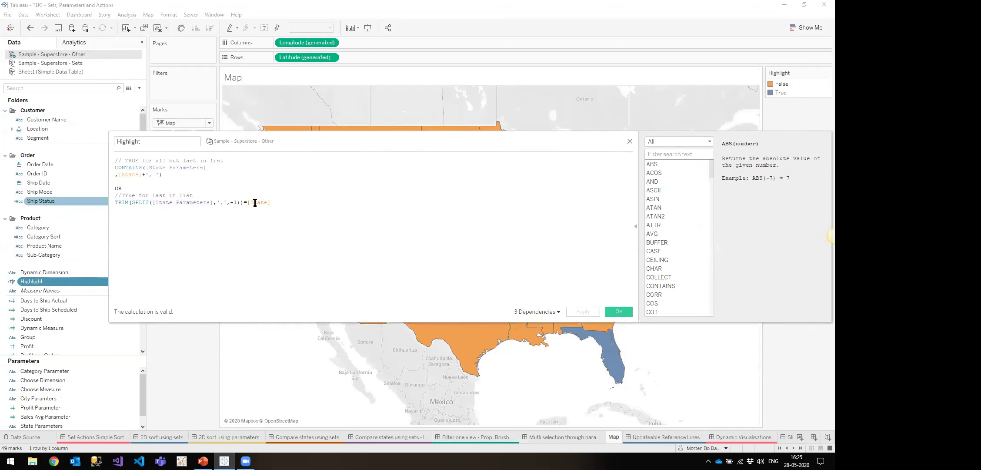
- Examine the -1 token number in the SPLIT function, close the calculation and return to the multi-selection dashboard
left_click(234, 202)
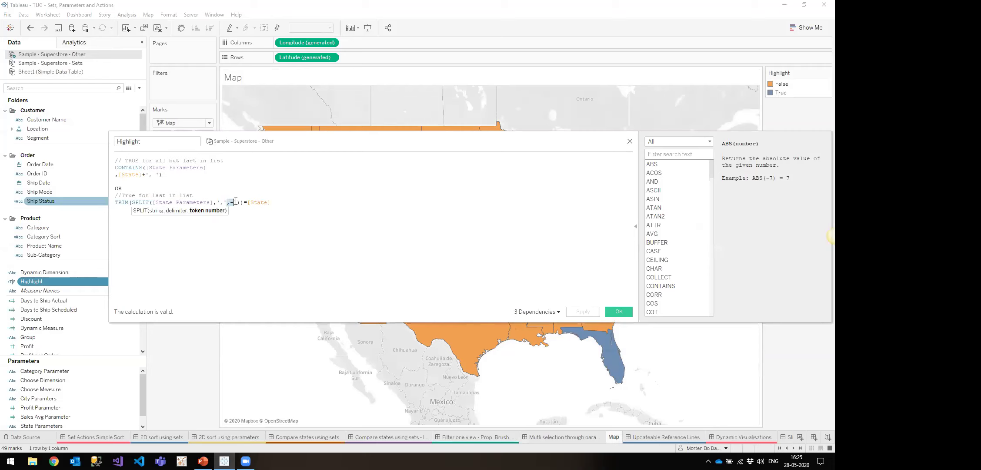
double_click(235, 202)
left_click(268, 208)
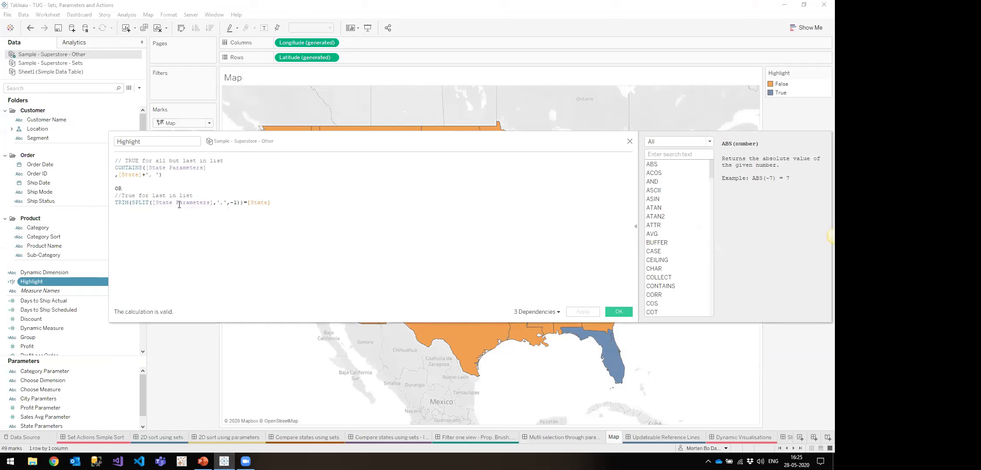
left_click(619, 311)
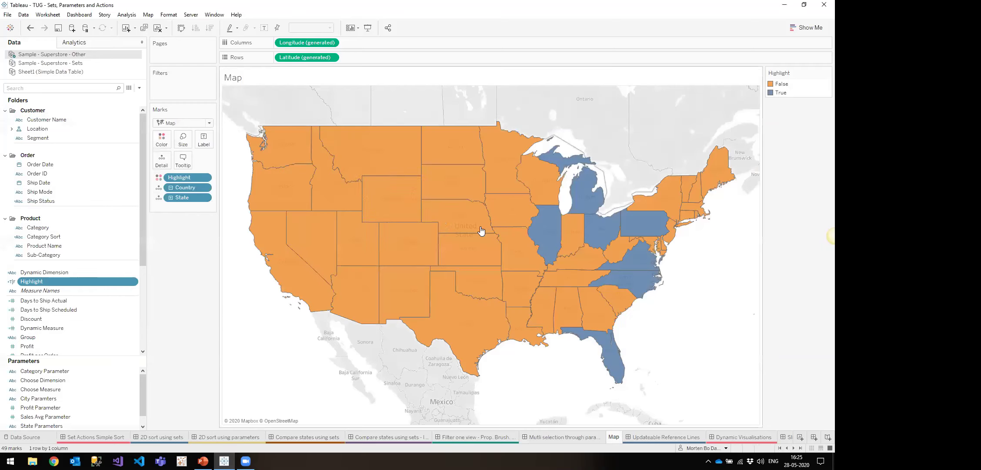
left_click(566, 437)
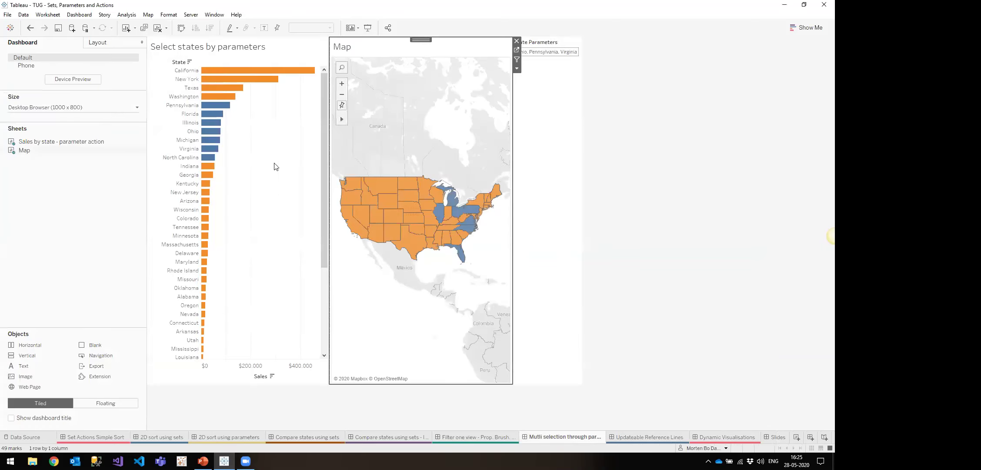
- Select different groups of states in the bar chart, ending with North Carolina through Wisconsin in State Parameters, and clear the highlight
left_click_drag(245, 169, 208, 219)
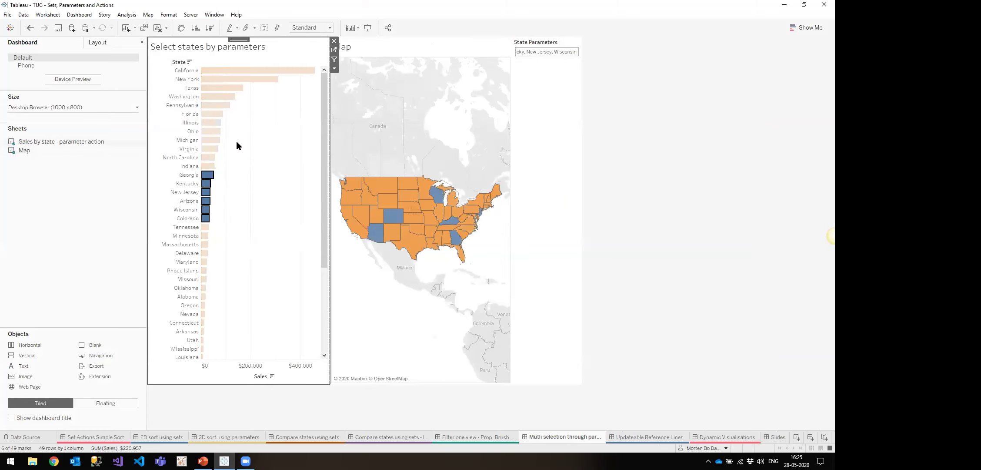
left_click(241, 165)
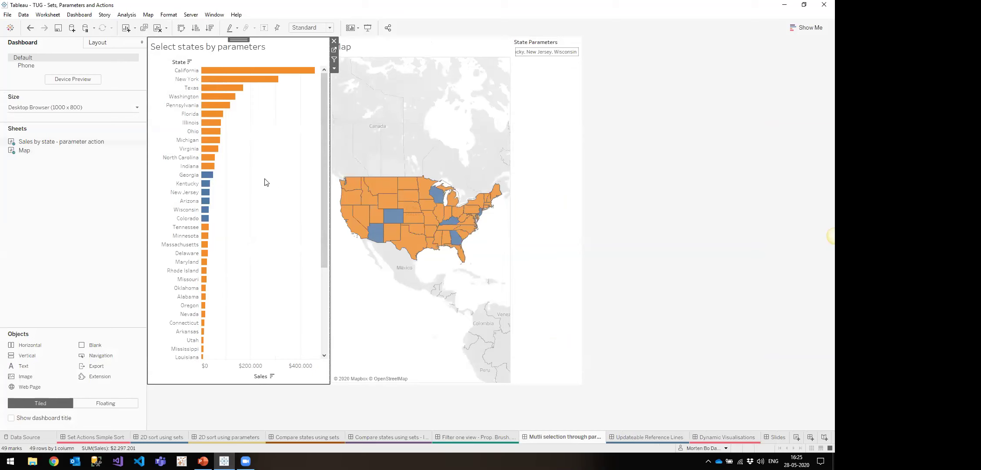
left_click_drag(252, 142, 223, 103)
left_click(228, 167)
left_click_drag(260, 145, 208, 210)
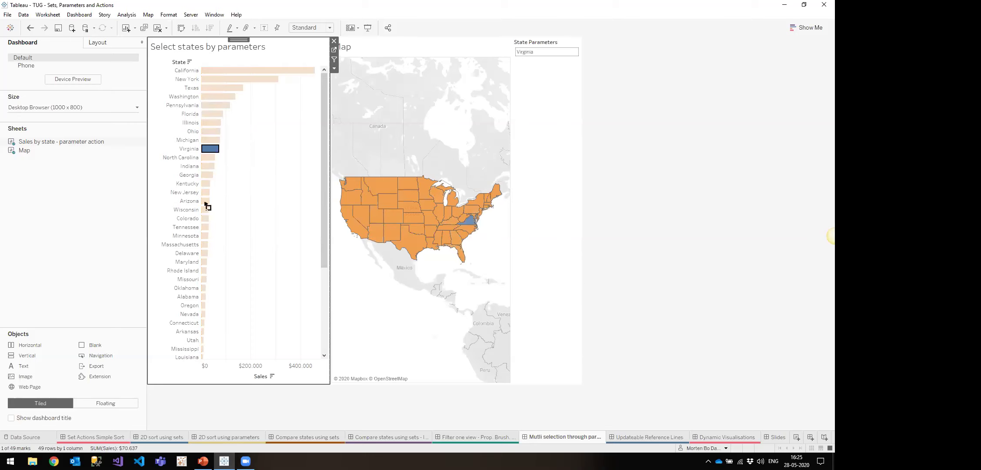
left_click(248, 154)
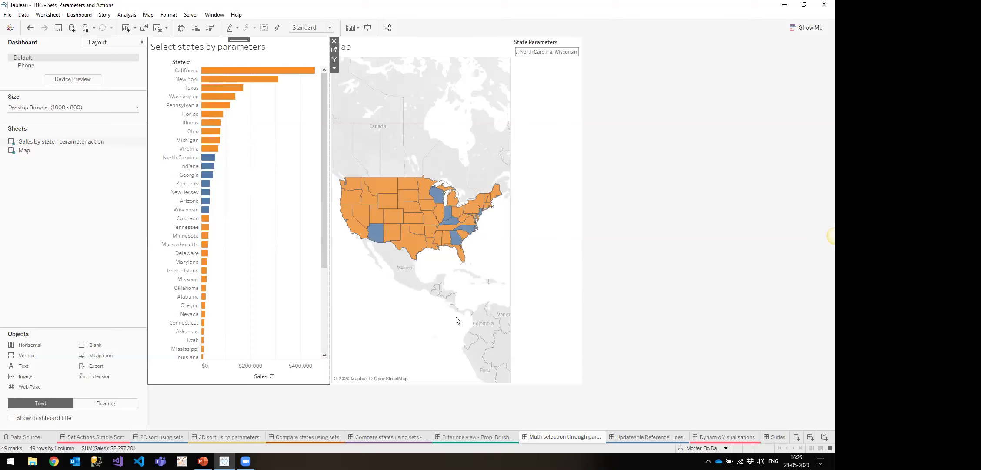
- Go to the Updateable Reference Lines dashboard, select several groups of customers in the scatterplot to recalculate the average lines, and clear the selection
left_click(654, 437)
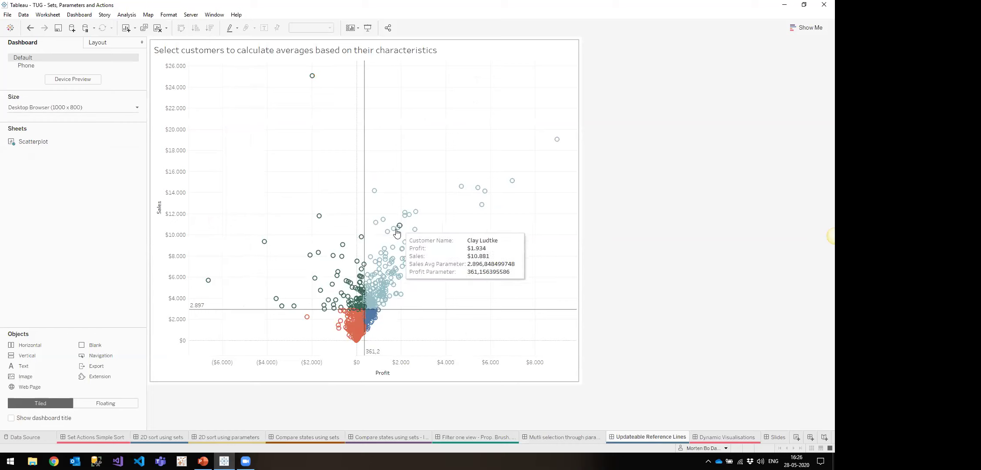
left_click(418, 160)
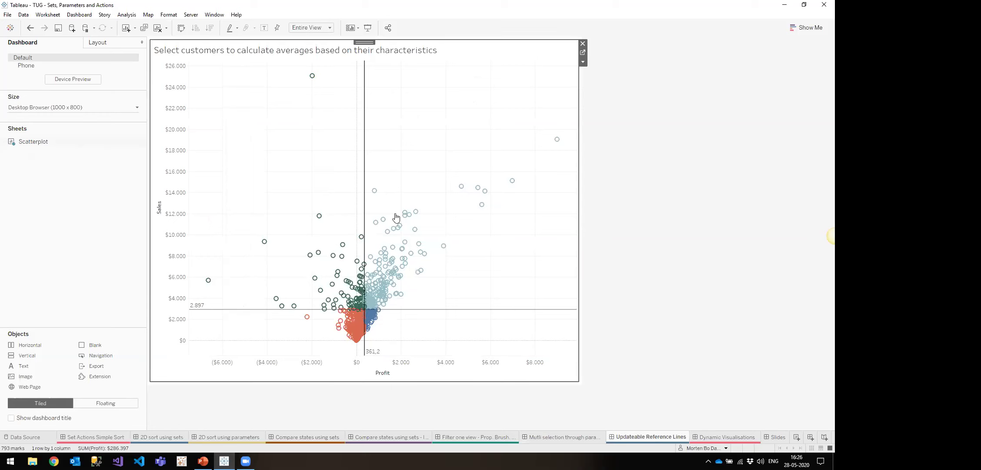
left_click_drag(284, 195, 416, 287)
mouse_move(430, 323)
left_mouse_down()
mouse_move(390, 317)
mouse_move(420, 324)
left_mouse_up()
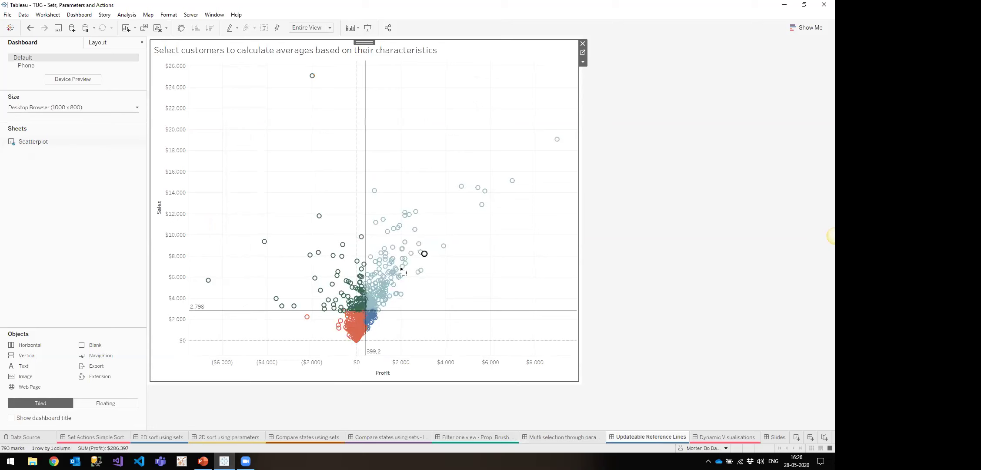
left_click(432, 307)
left_click_drag(283, 201, 408, 274)
left_click(420, 311)
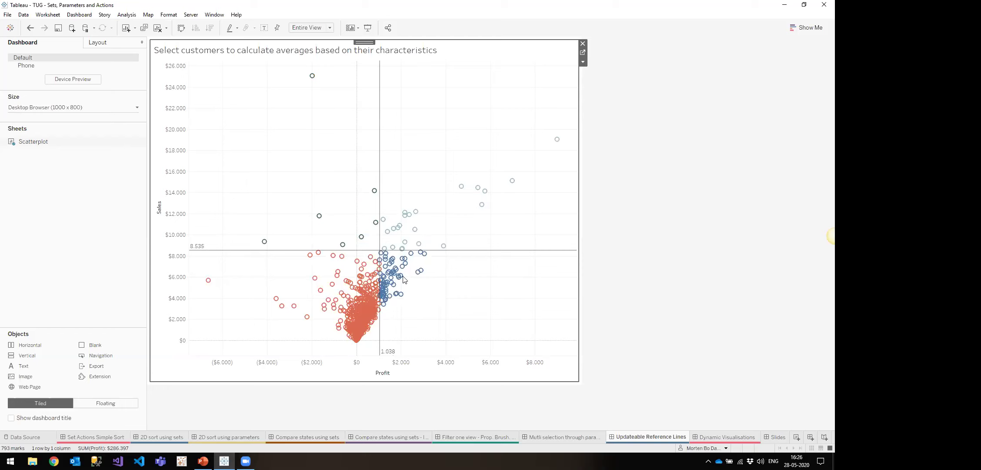
left_click_drag(341, 232, 410, 281)
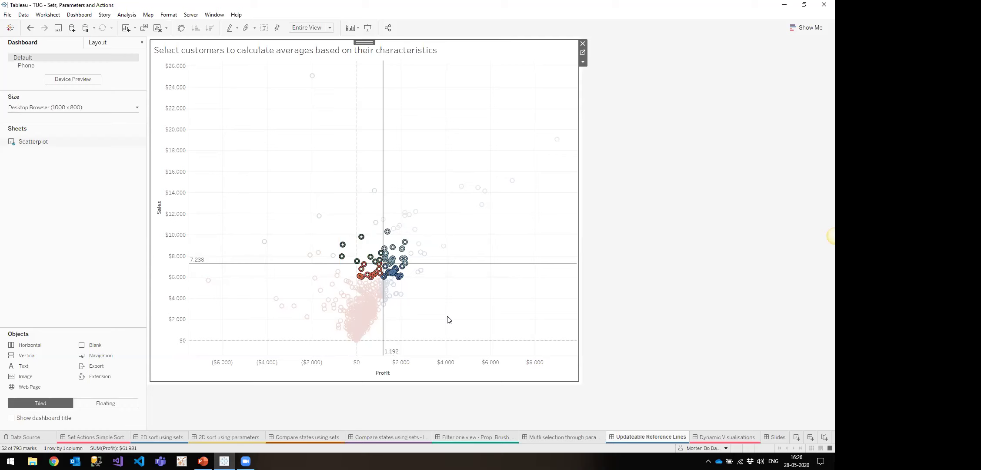
left_click(449, 320)
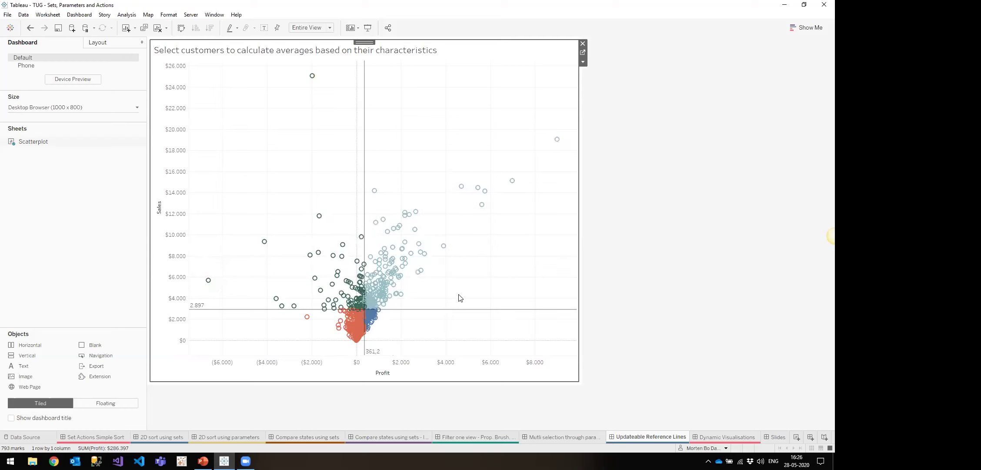
- Examine the Change Profit AVG parameter action's target parameter, value field and aggregation, and close the action dialogs without changes
left_click(79, 14)
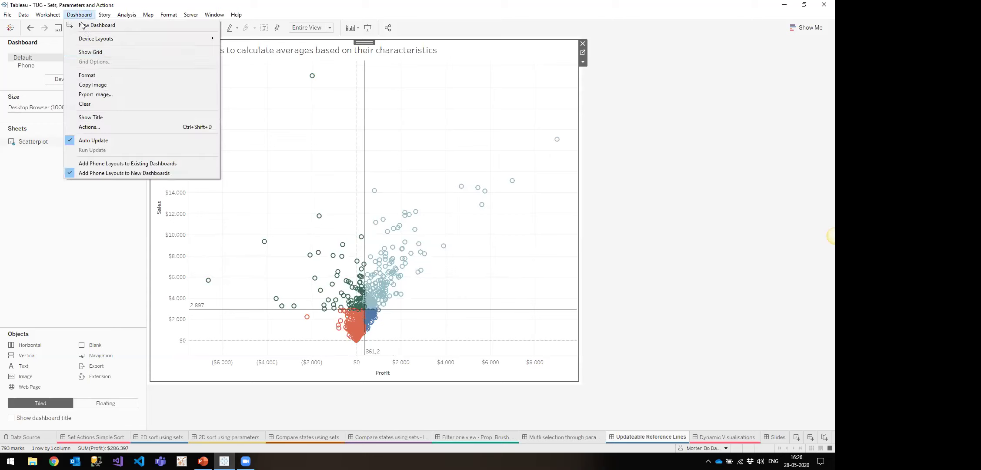
left_click(108, 127)
left_click(461, 203)
left_click(480, 265)
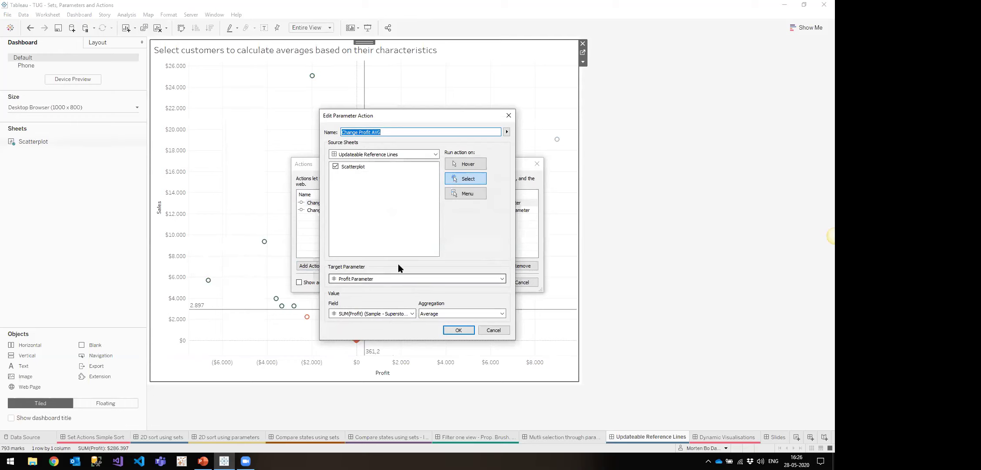
left_click(503, 330)
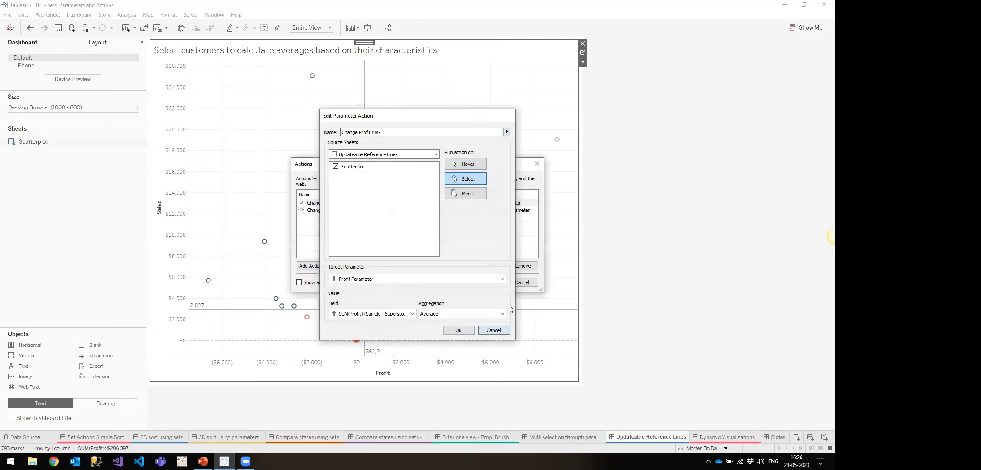
left_click(522, 282)
- Go to the Scatterplot sheet and review the settings of the Sales axis reference line
left_click(583, 52)
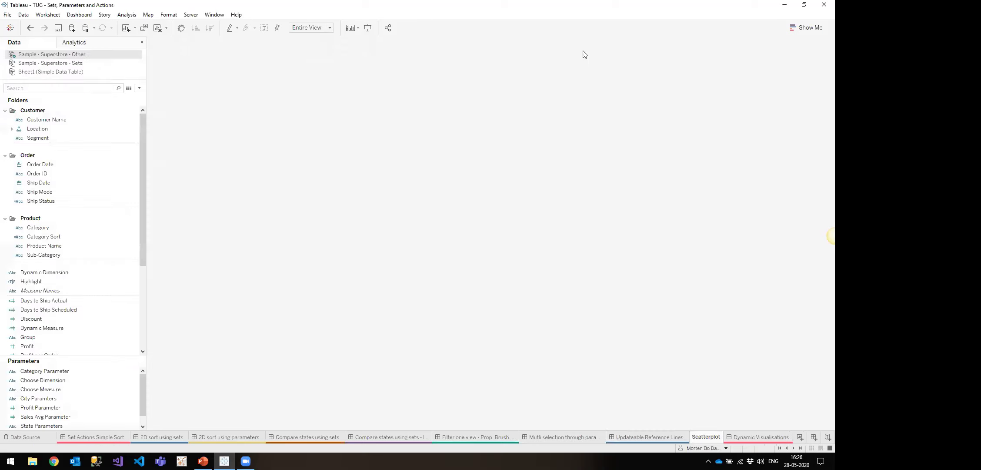
right_click(248, 270)
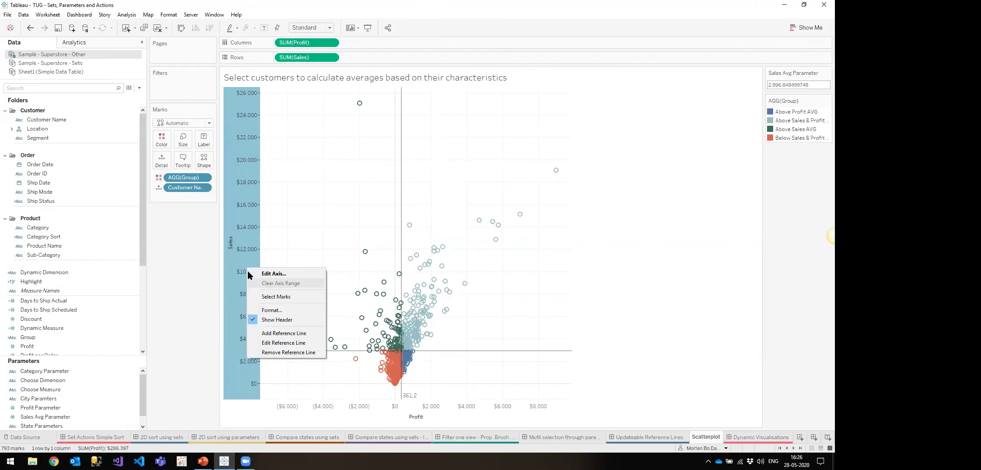
left_click(273, 346)
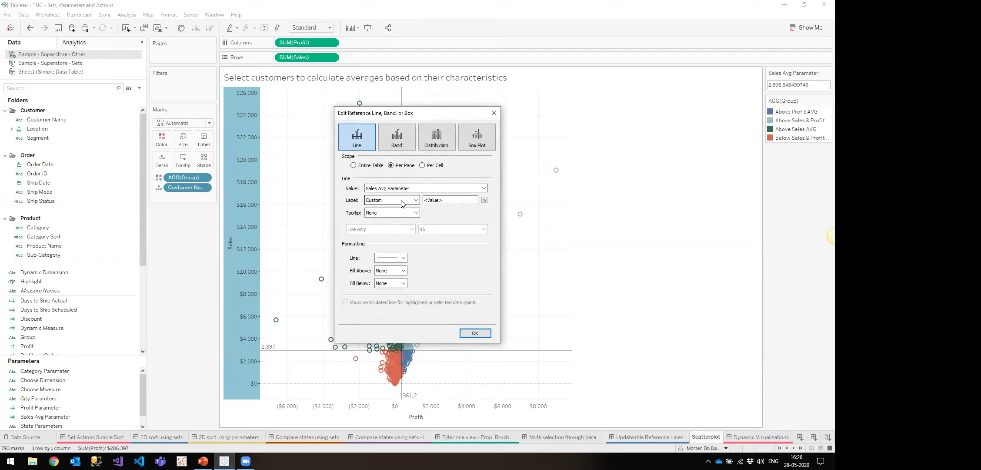
left_click(475, 332)
- Review the Profit Parameter's data type, current value and allowable values, and close its settings without changes
left_click(41, 407)
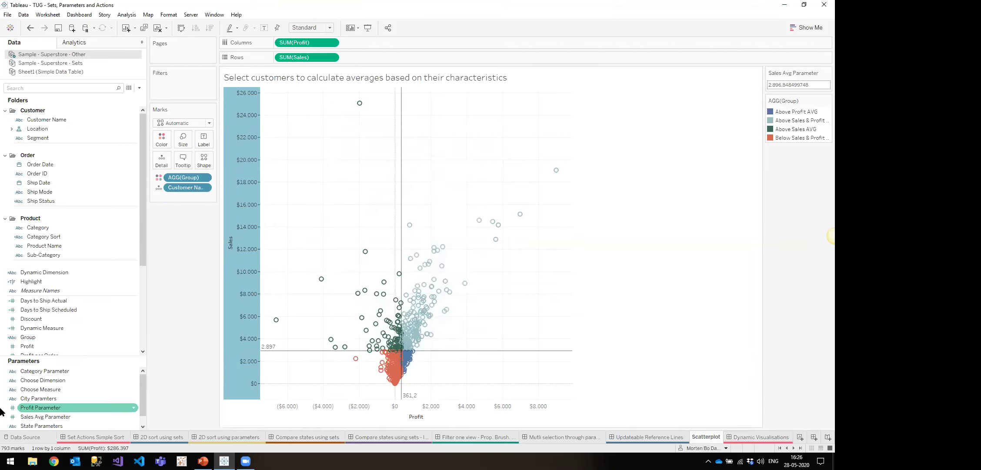
right_click(53, 406)
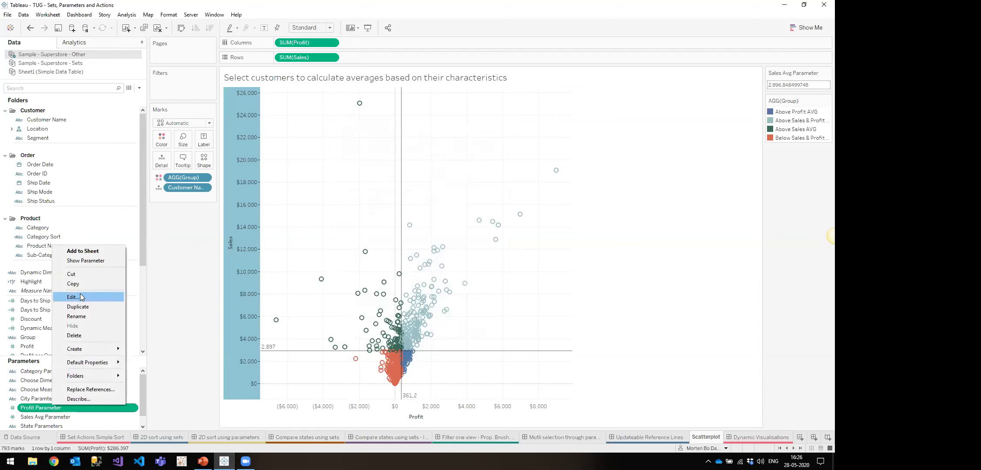
left_click(73, 296)
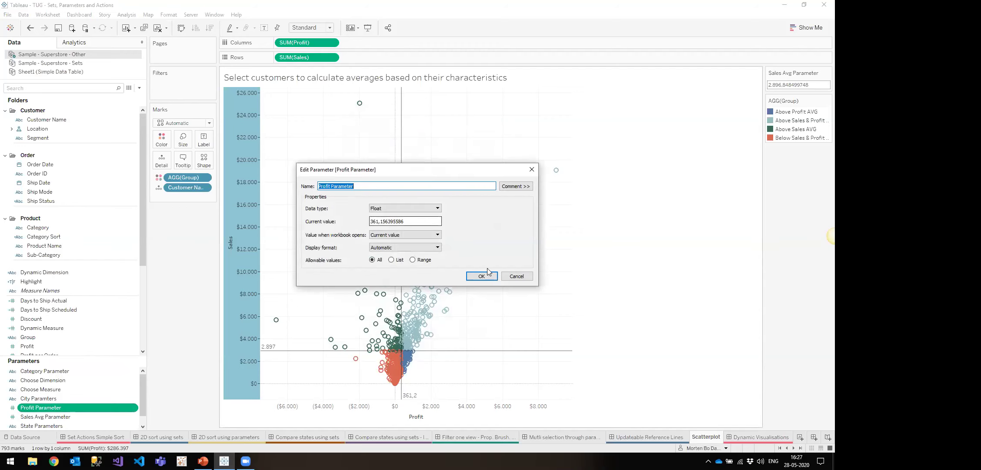
left_click(517, 276)
left_click_drag(339, 217, 547, 355)
left_click(528, 302)
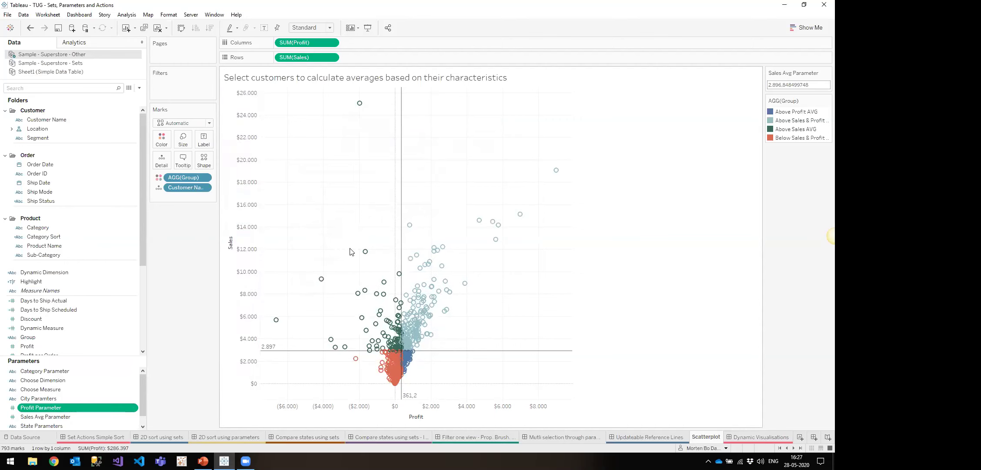
left_click(365, 252)
left_click(295, 207)
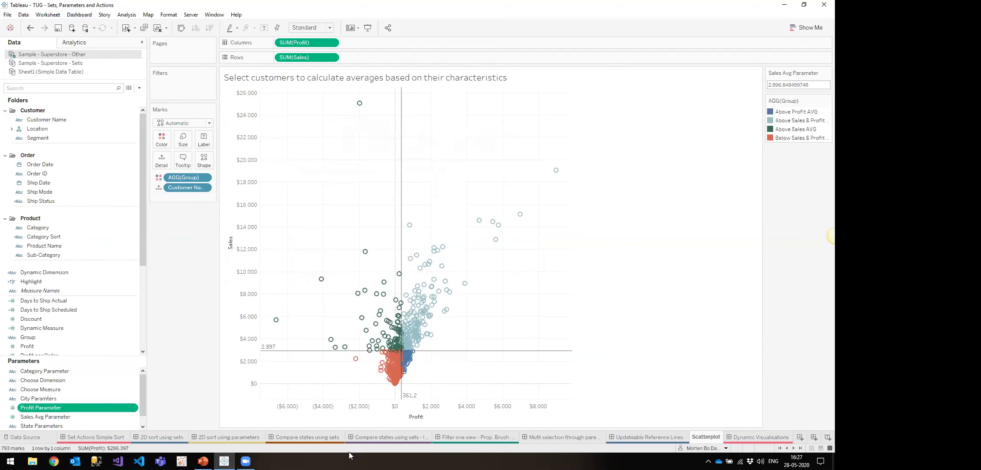
- Return to the Updateable Reference Lines dashboard, select more customer groups in the scatterplot to move the average lines, and clear the selections
left_click(661, 437)
left_click_drag(292, 210, 419, 251)
left_click(436, 324)
left_click_drag(436, 325, 333, 249)
left_click(462, 280)
left_click_drag(430, 321, 311, 248)
left_click_drag(272, 199, 400, 271)
left_click(282, 191)
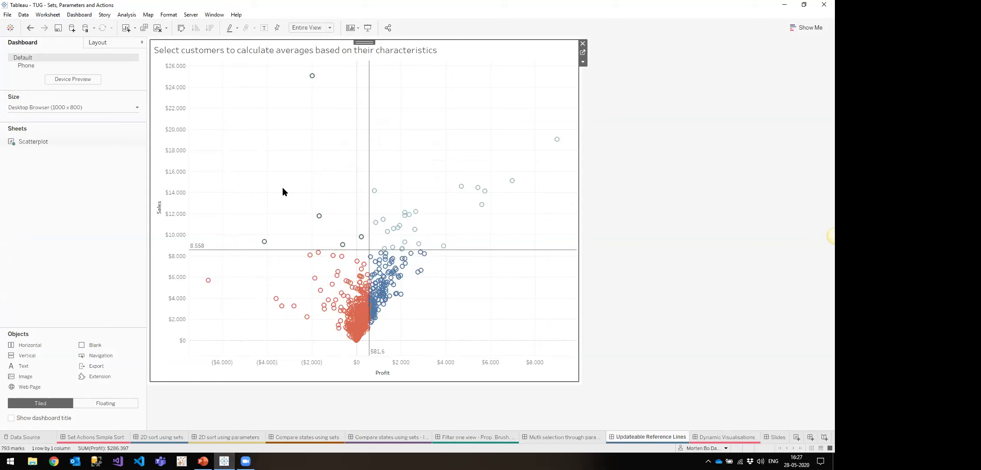
left_click(248, 196)
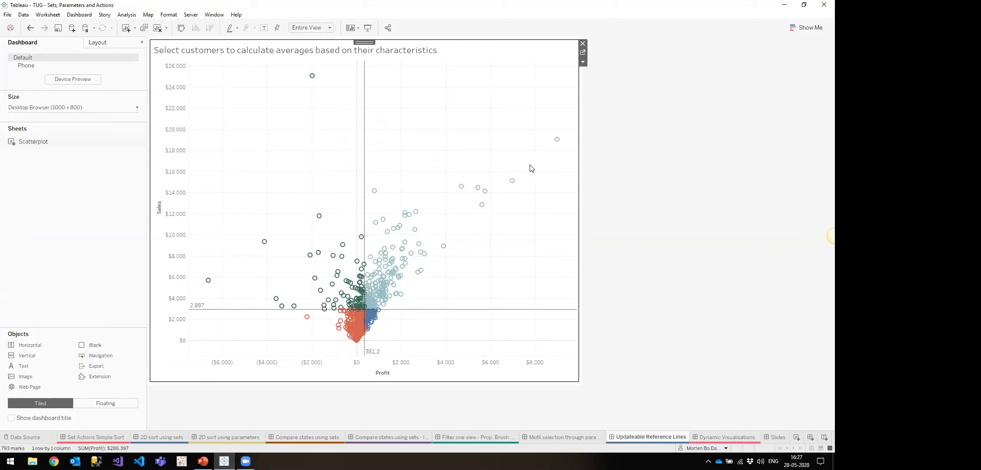
left_click(604, 165)
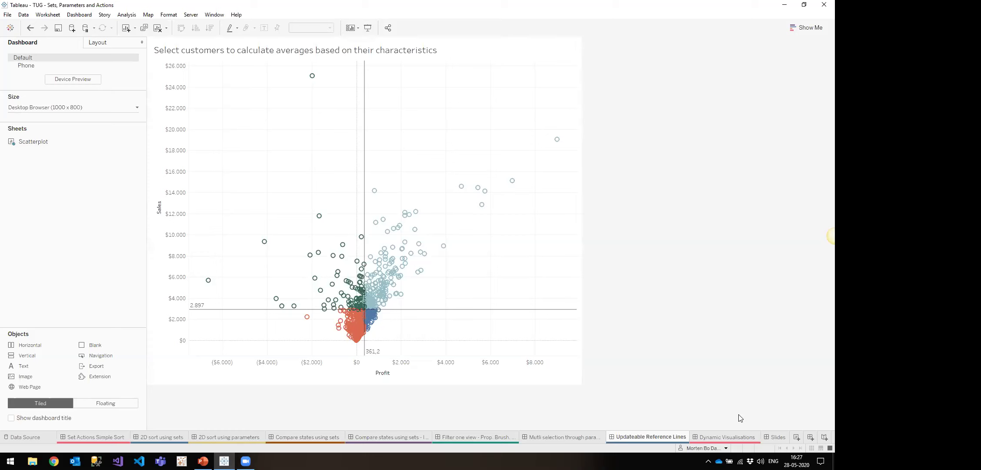
- Go to the Dynamic Visualisations dashboard and switch the chart's measure between Quantity, Profit and Sales
left_click(734, 440)
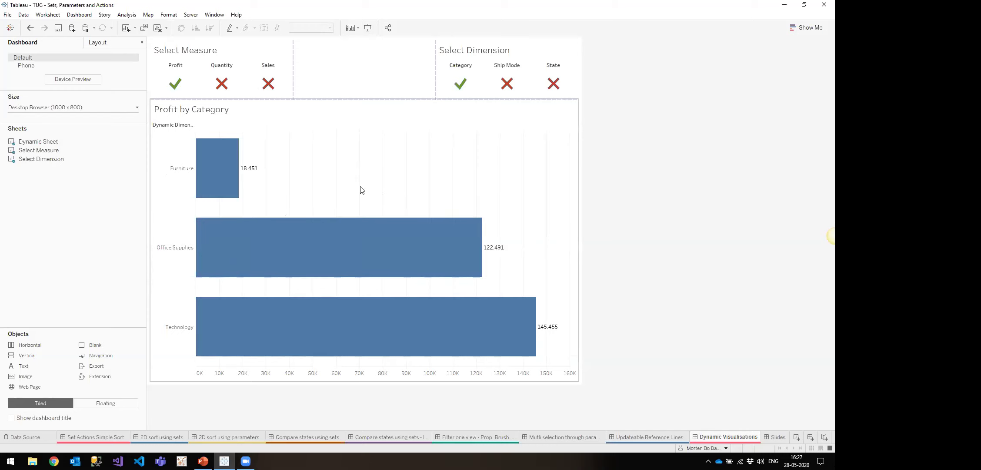
left_click(221, 83)
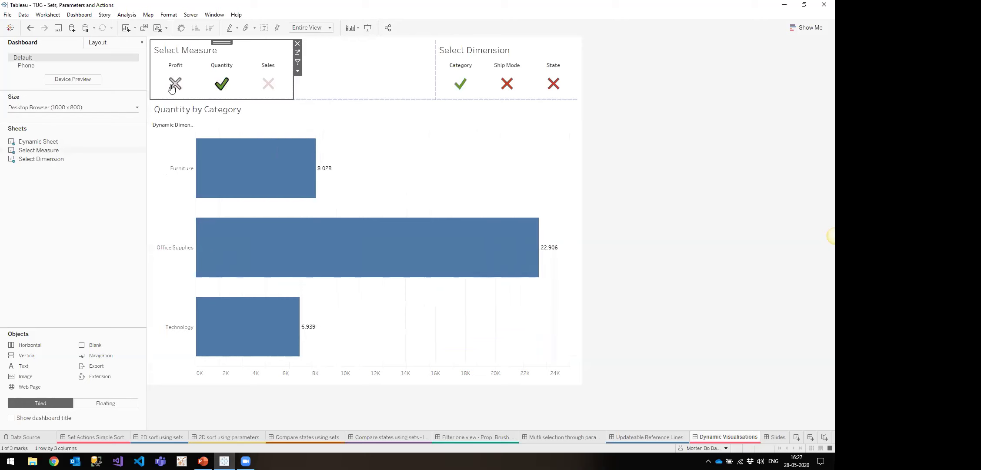
left_click(175, 83)
left_click(268, 83)
left_click(175, 84)
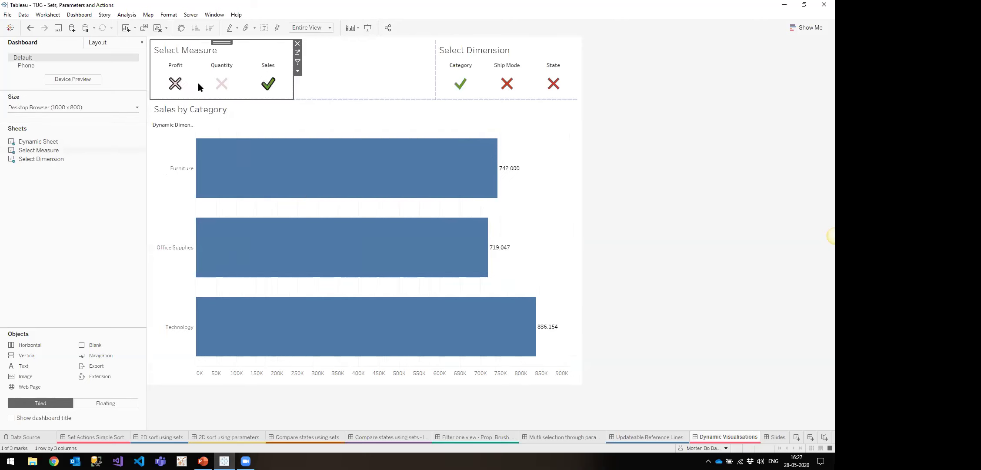
- Switch the chart's measure between Quantity and Sales, ending on Quantity, and try the Ship Mode and State dimensions before returning to Category
left_click(221, 84)
left_click(268, 84)
left_click(222, 83)
left_click(461, 84)
left_click(507, 84)
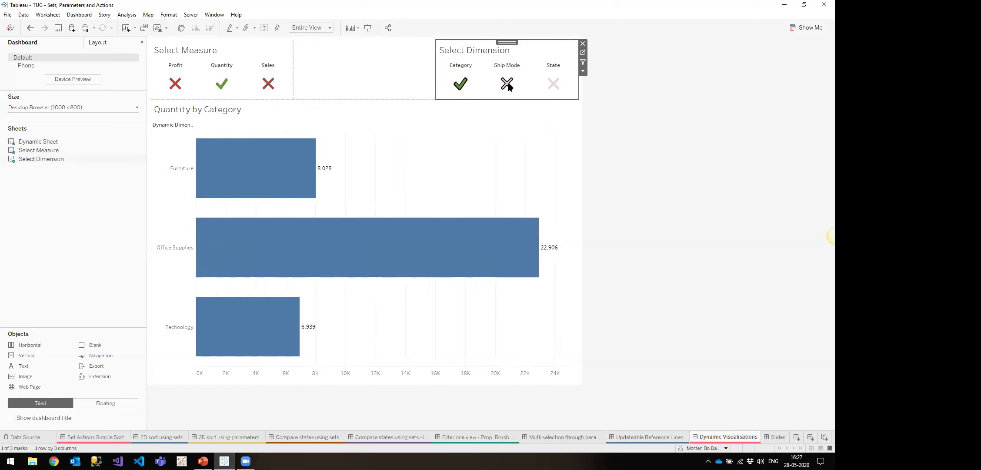
left_click(553, 84)
left_click(460, 86)
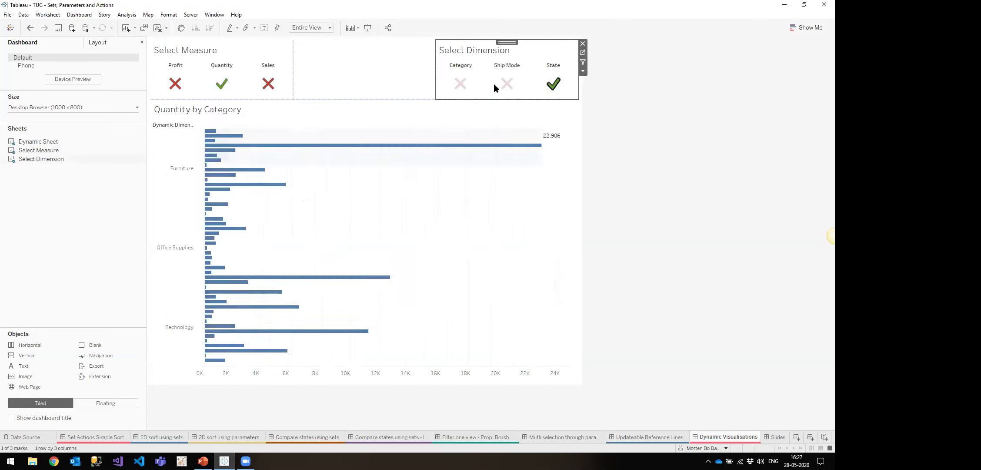
left_click(506, 84)
left_click(554, 84)
left_click(470, 87)
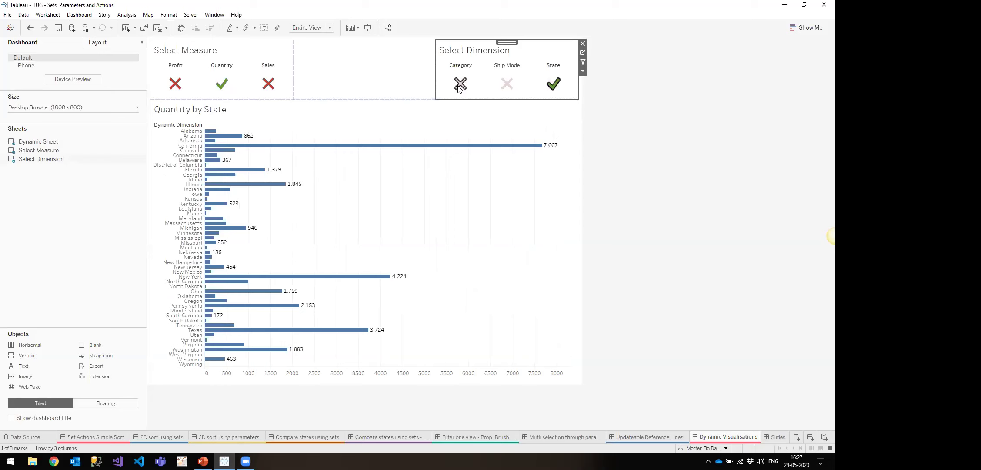
left_click(397, 181)
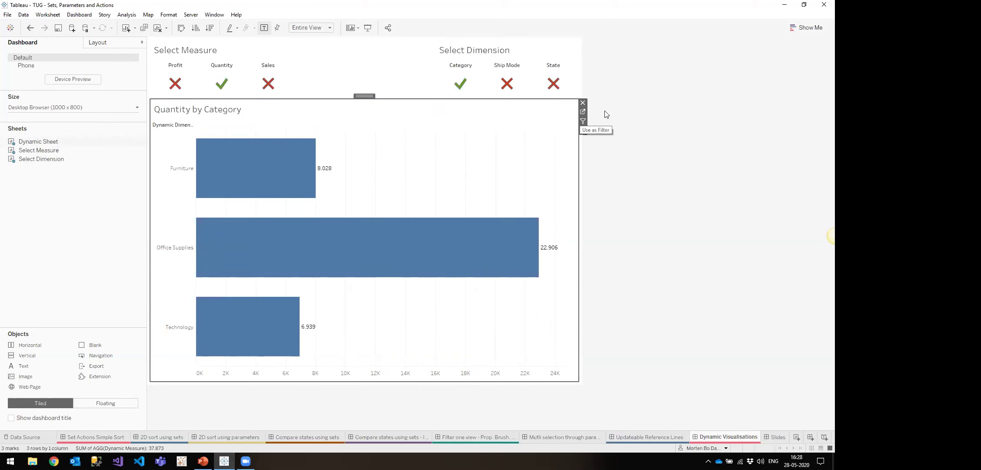
- Go to the Dynamic Sheet and review the Dynamic Dimension field's CASE calculation, closing it without changes
left_click(583, 112)
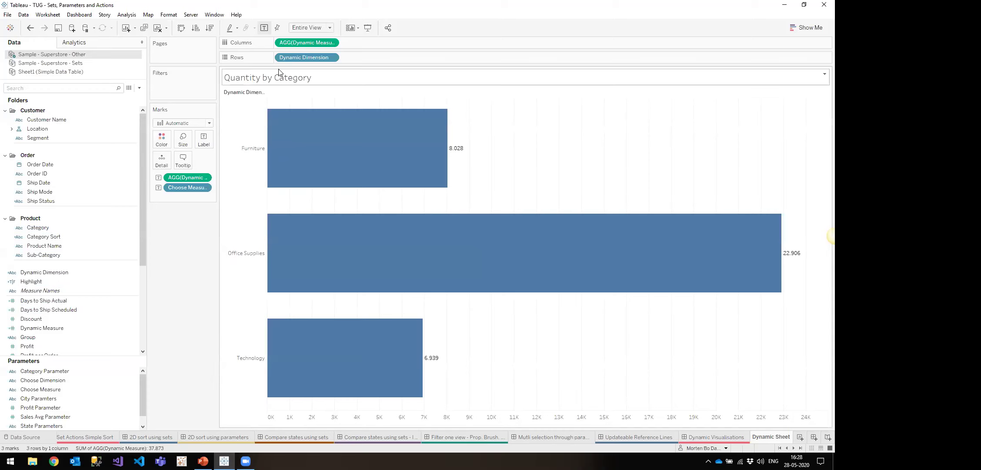
right_click(65, 271)
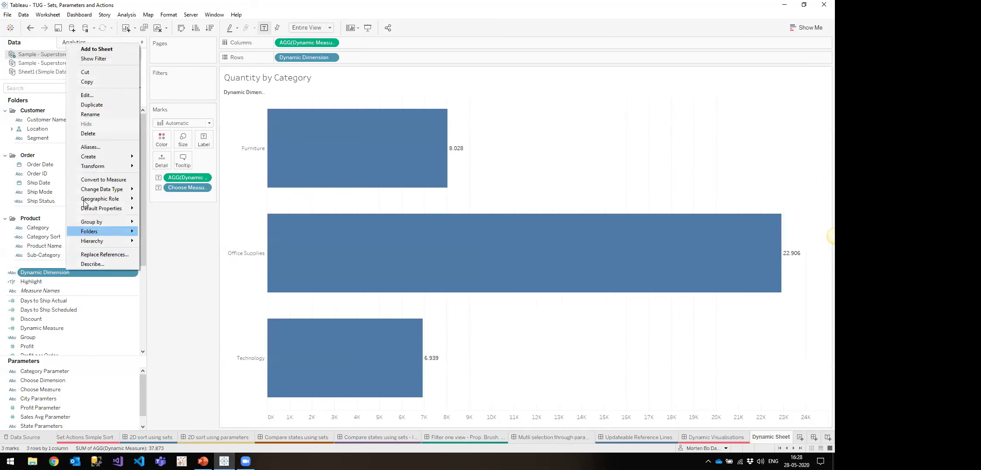
left_click(87, 95)
left_click(144, 162)
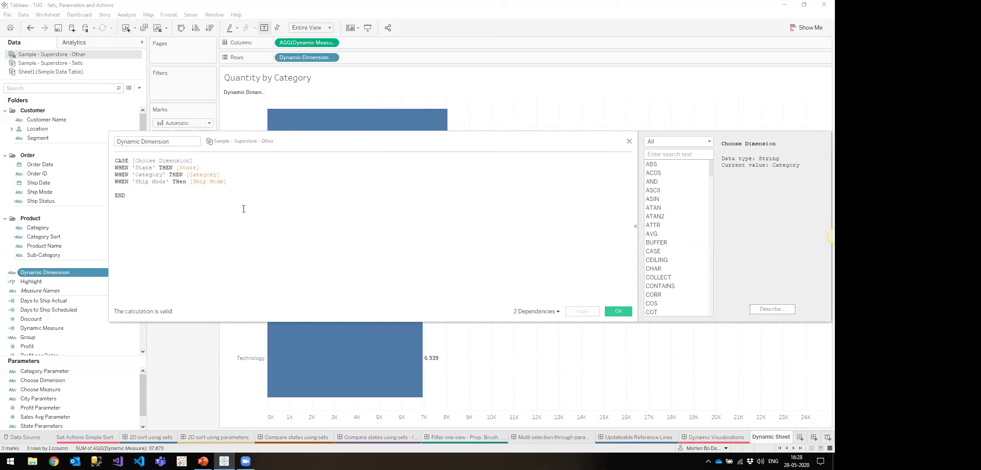
left_click(629, 140)
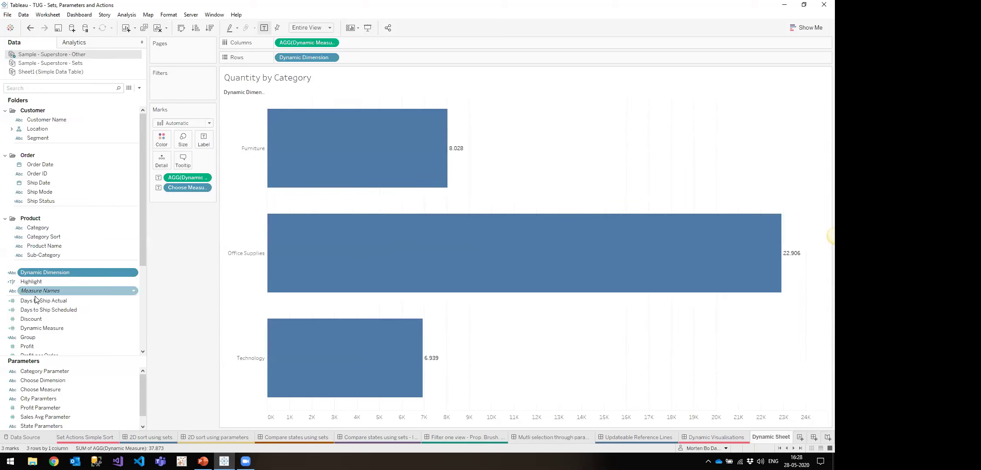
- Review the Dynamic Measure field's CASE calculation and close it without changes
scroll(39, 313, "down", 1)
right_click(48, 287)
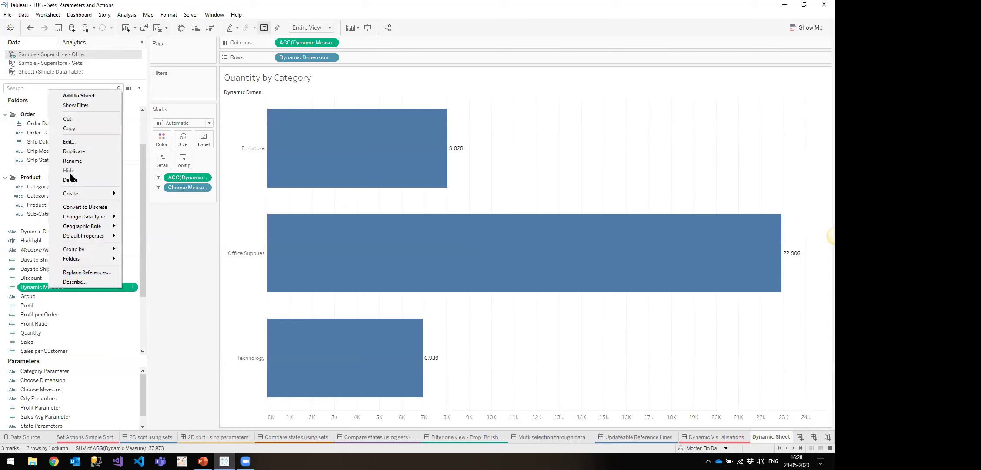
left_click(69, 141)
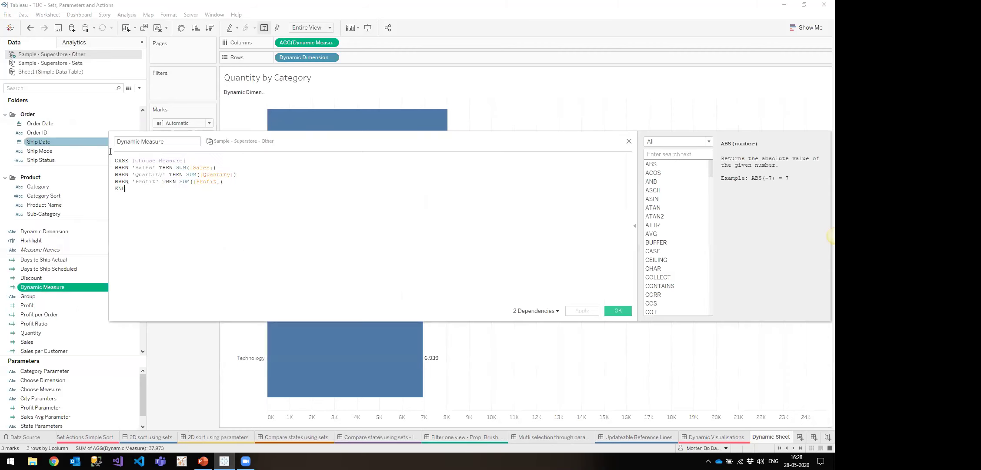
left_click(629, 141)
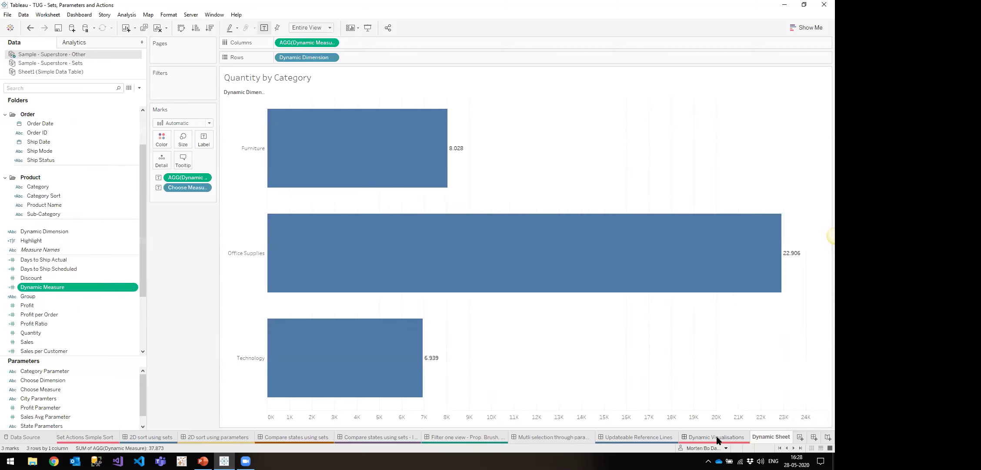
- Return to the Dynamic Visualisations dashboard and go from there to the Select Measure sheet
left_click(717, 437)
left_click(288, 67)
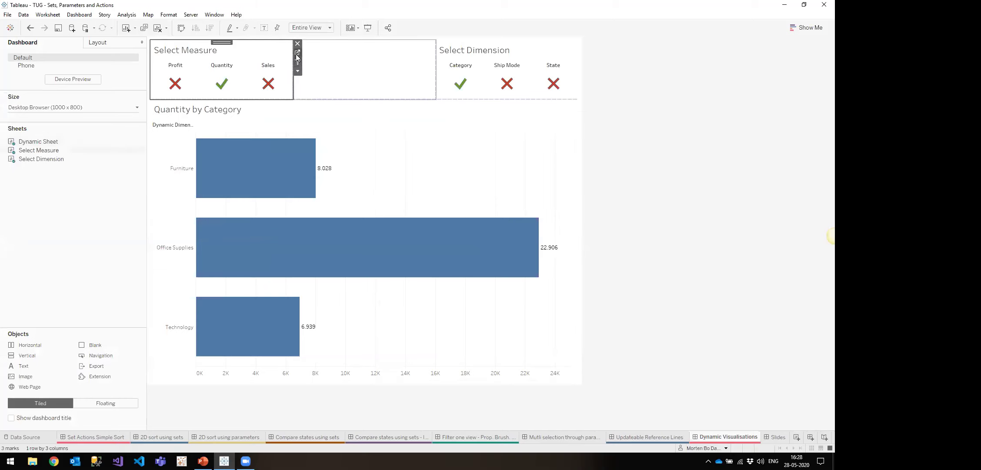
left_click(297, 53)
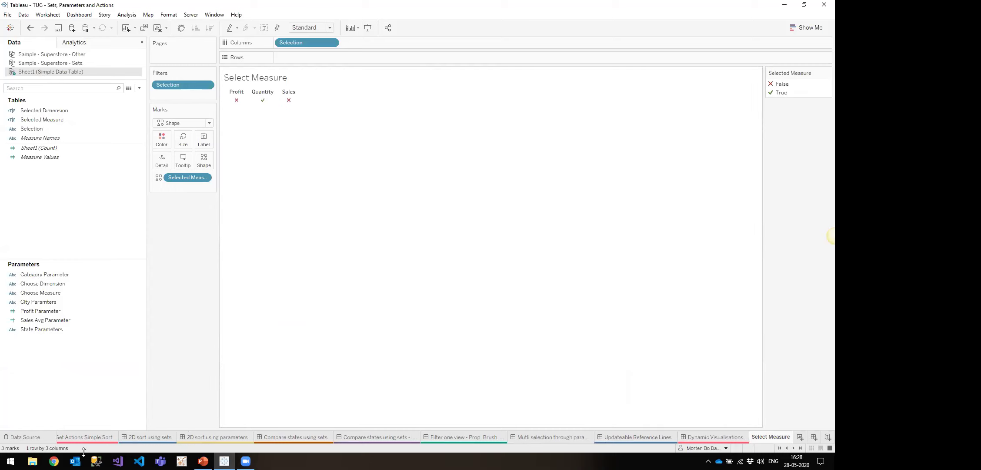
- Switch to File Explorer and open Simple Data Table.xlsx from the TUG folder in Excel
left_click(33, 461)
left_click(261, 230)
left_click(377, 137)
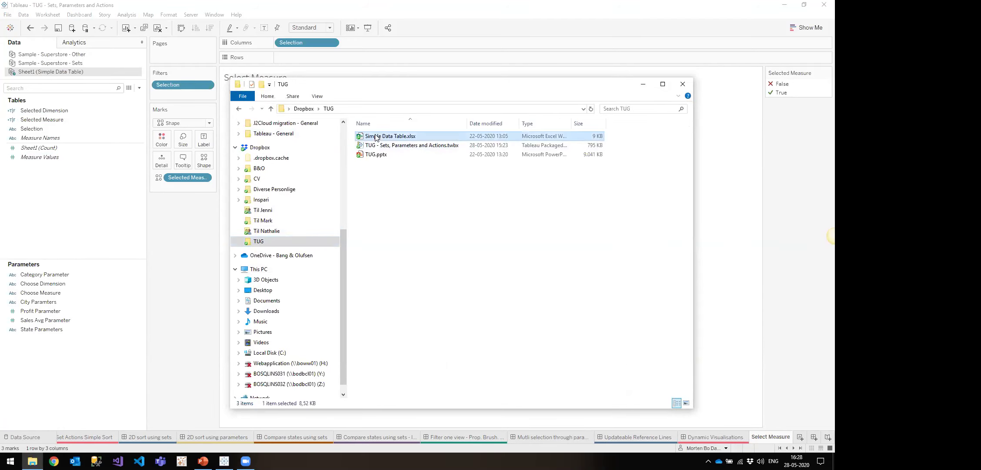
double_click(376, 138)
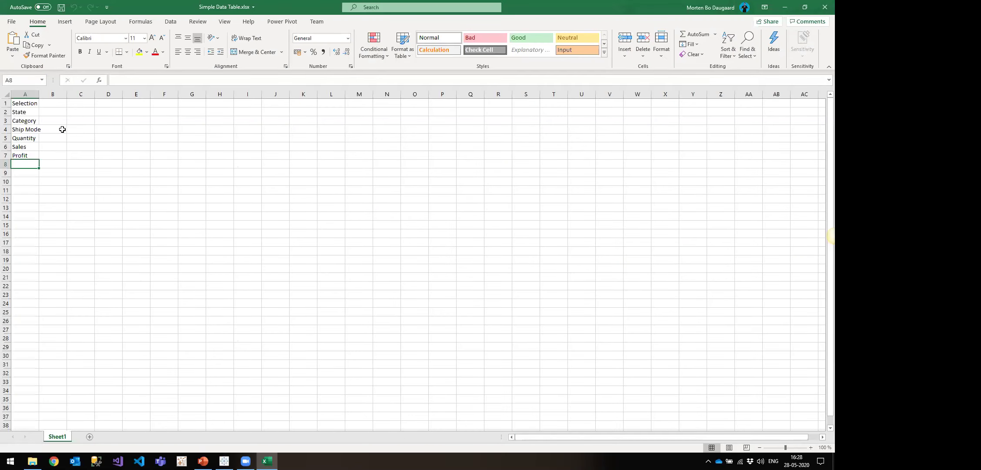
- Examine the dimension and measure names in the Selection column, and close the workbook and Excel without changes
left_click_drag(27, 112, 35, 156)
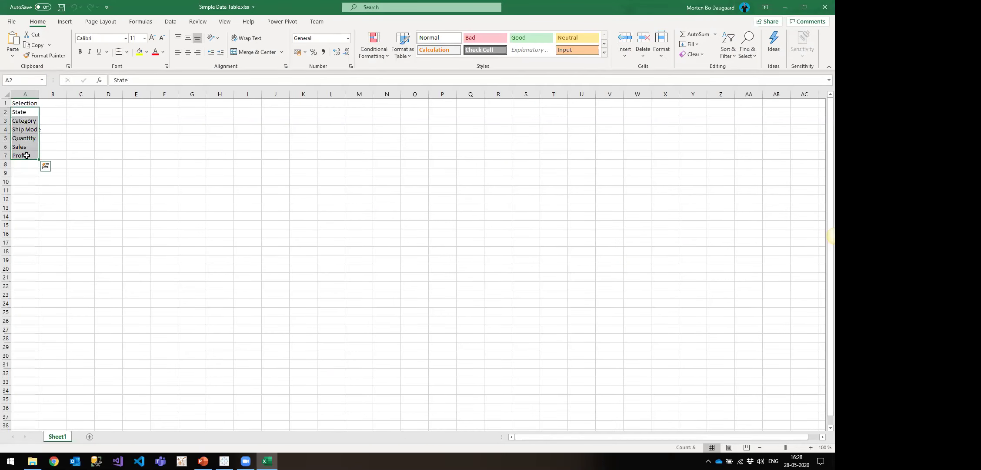
left_click(27, 156)
left_click_drag(25, 112, 44, 139)
left_click_drag(109, 164, 109, 169)
key("alt+F4")
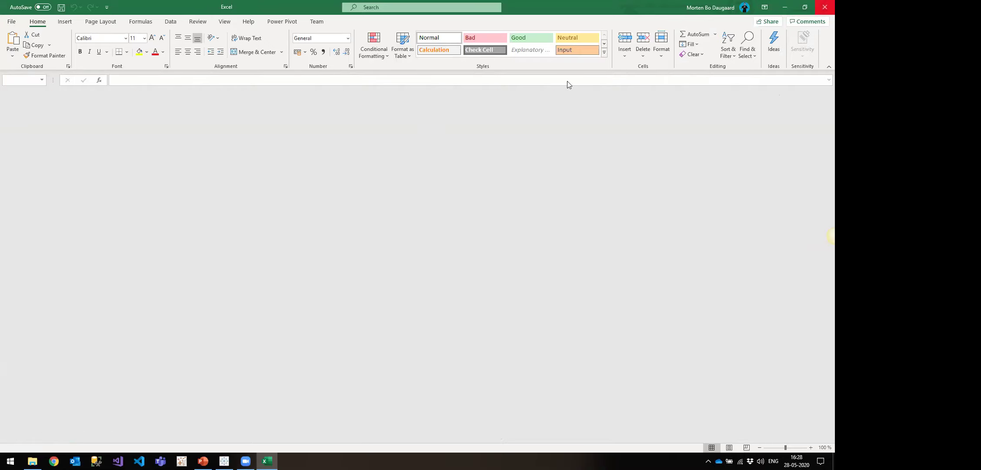
key("alt+F4")
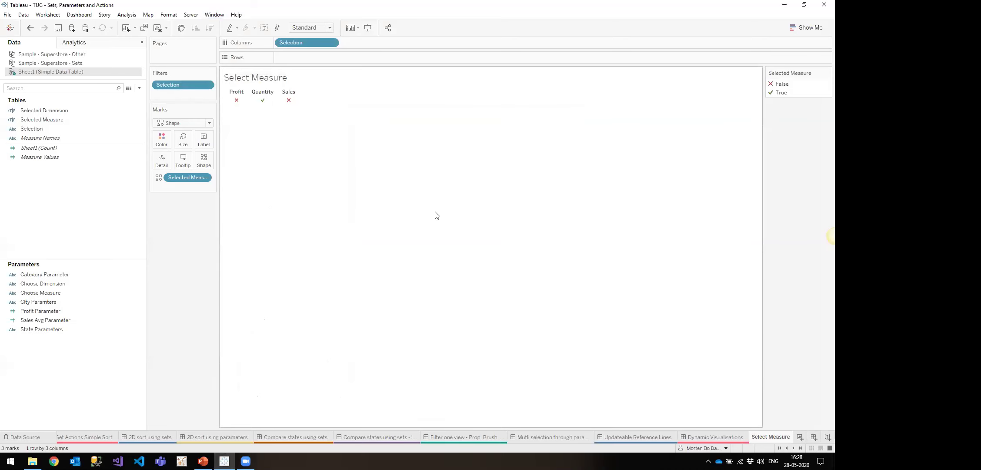
- Return to the Dynamic Visualisations dashboard and switch the measure between Sales, Profit and Quantity, ending on Sales
left_click(717, 437)
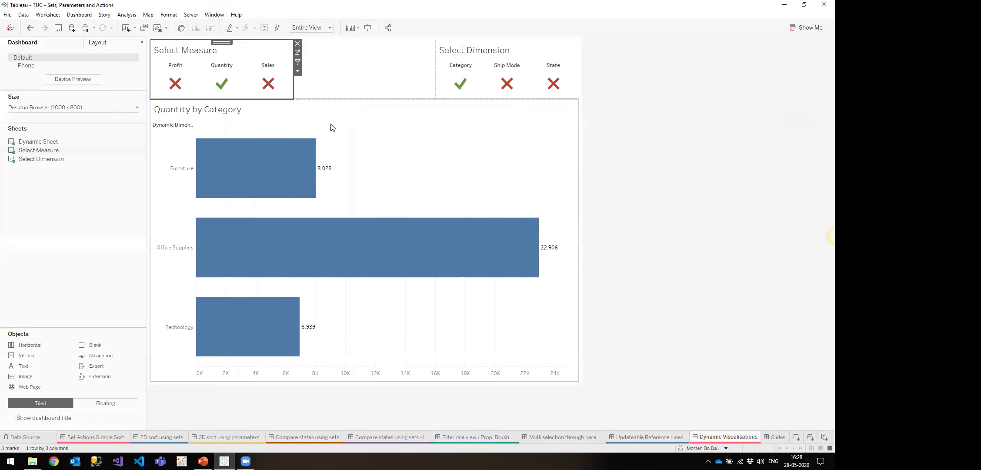
left_click(268, 81)
left_click(175, 83)
left_click(221, 85)
left_click(268, 85)
left_click(267, 85)
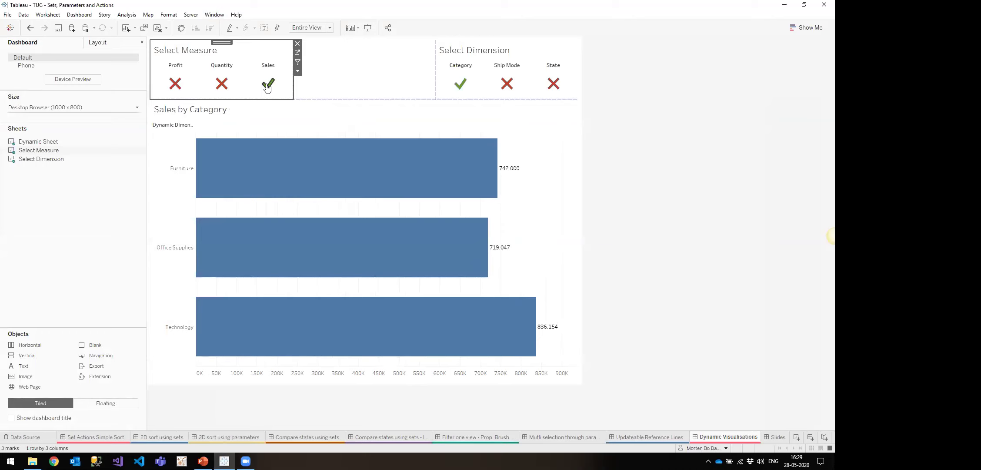
- Review the dashboard's Update Dimension parameter action, including its source sheet, target parameter and value field, and close it without changes
left_click(660, 153)
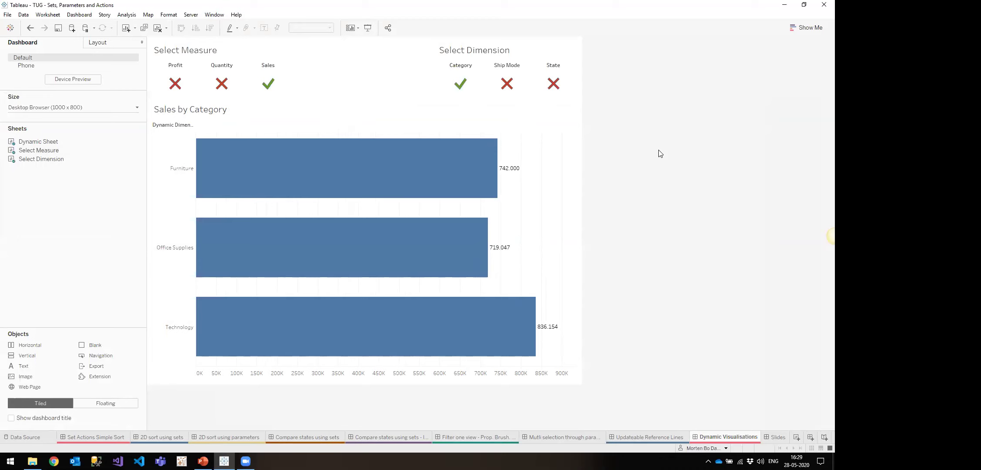
left_click(80, 14)
left_click(131, 117)
left_click(339, 202)
left_click(485, 265)
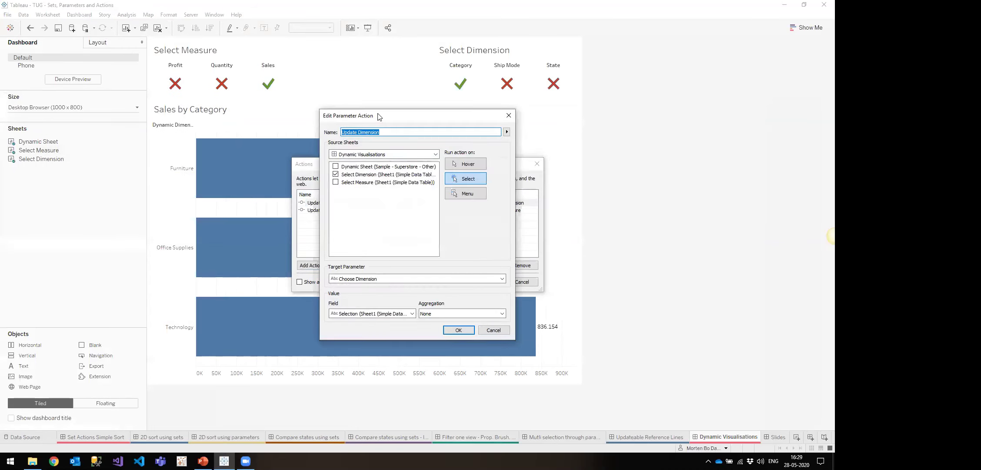
left_click_drag(379, 116, 435, 112)
left_click(429, 173)
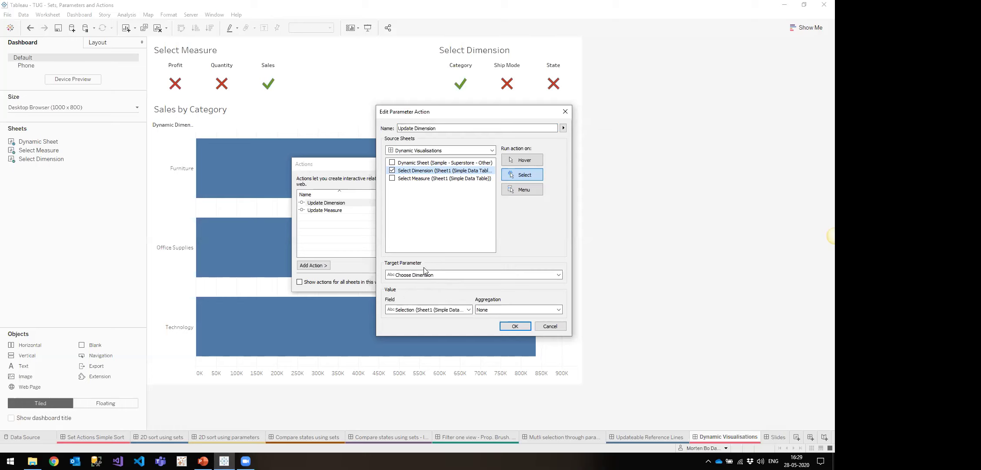
left_click(414, 309)
left_click(411, 325)
left_click(550, 326)
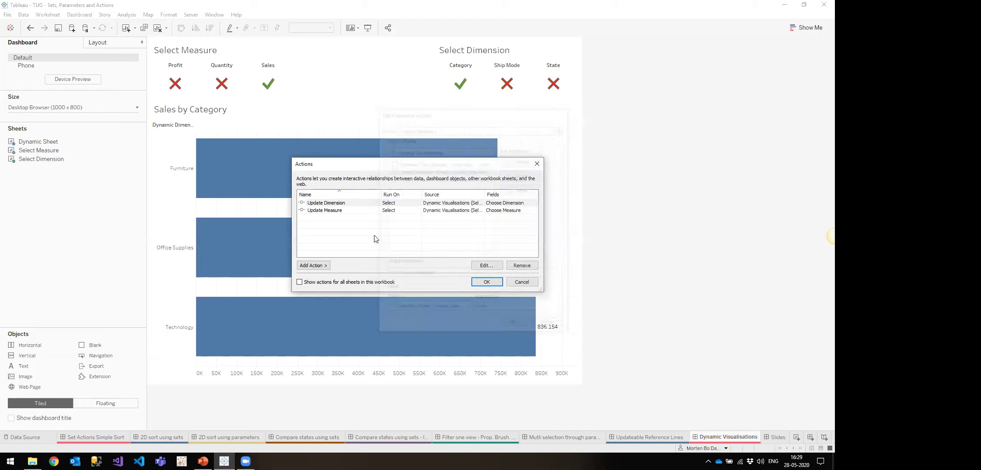
- Review the Update Measure parameter action's source sheet and target parameter, and close the dashboard actions without changes
left_click(333, 211)
left_click(484, 266)
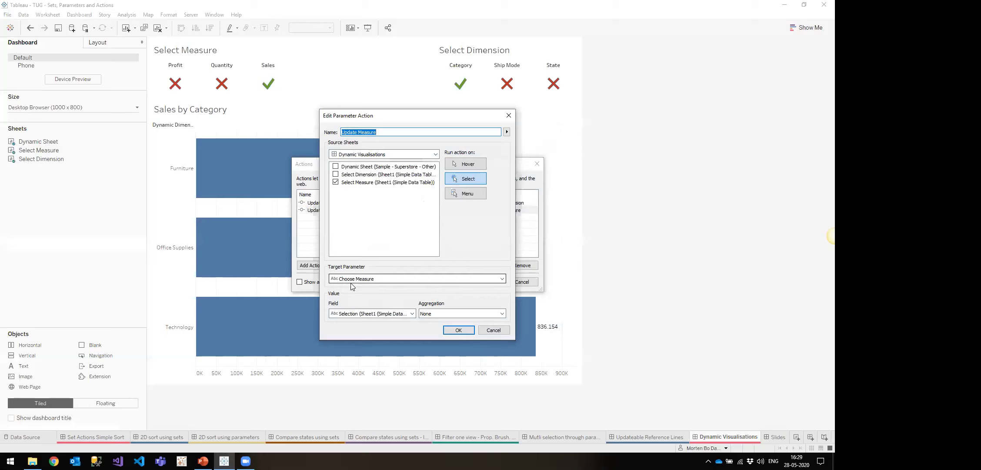
left_click(494, 330)
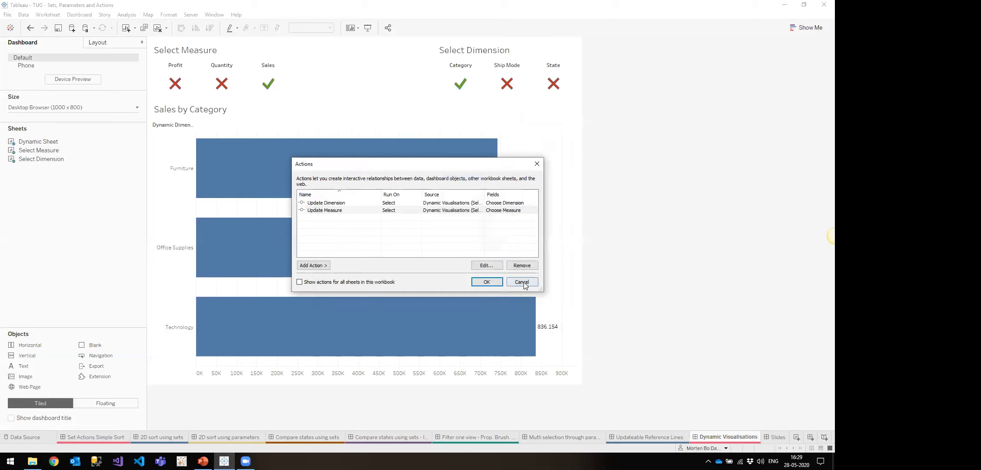
left_click(522, 282)
- Switch the chart's dimension to Ship Mode and back to Category, and go to the Slides dashboard
left_click(507, 83)
left_click(471, 88)
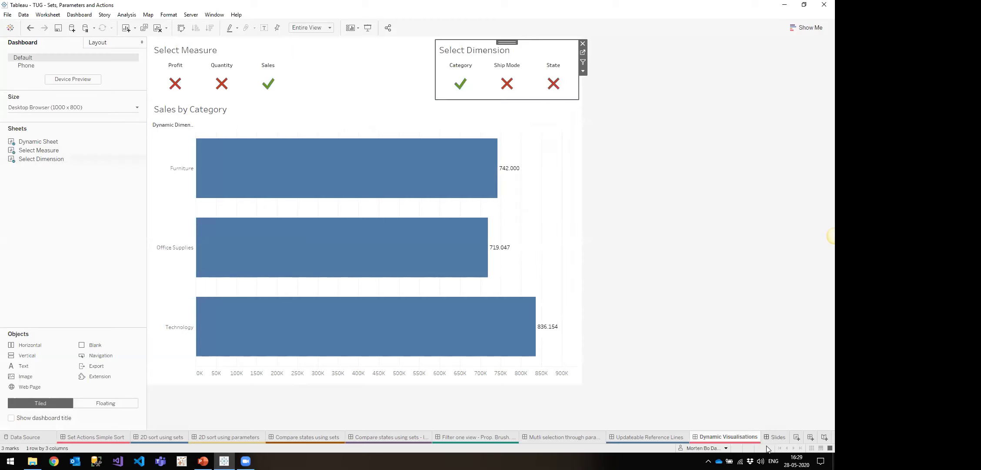
left_click(778, 437)
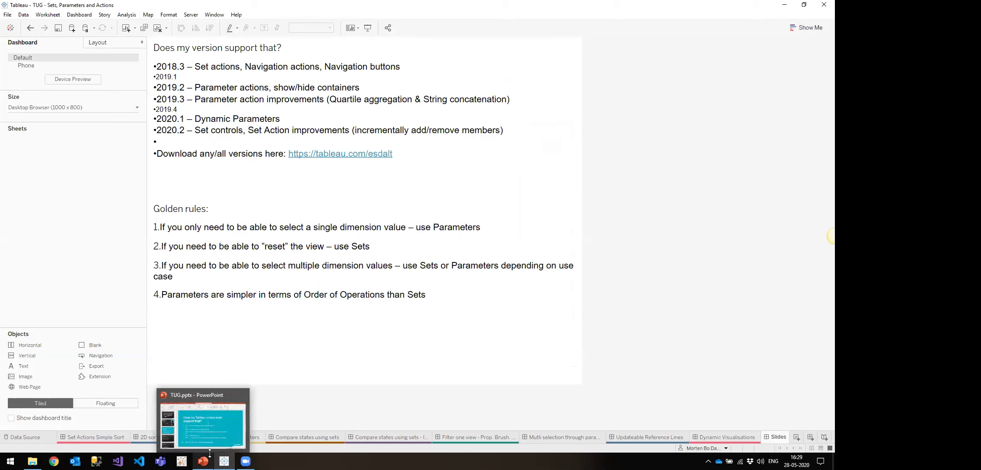
- Switch to the TUG.pptx presentation in PowerPoint, start the slide show from the current slide and advance to the Golden rules slide
key("alt+Tab")
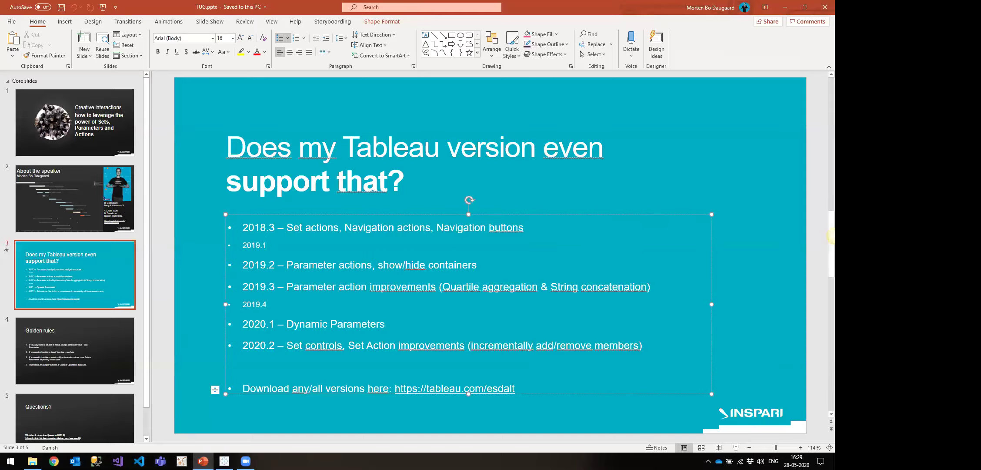
key("shift+F5")
key("Right")
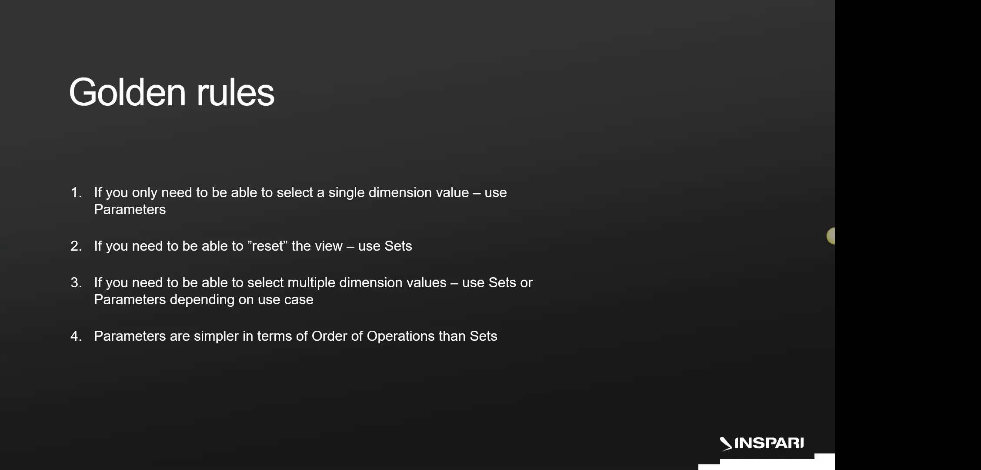
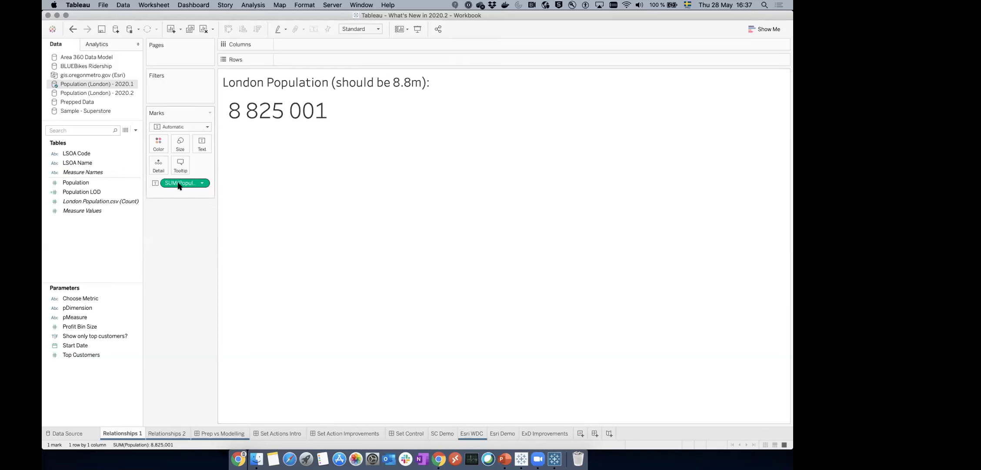
- In the Population (London) - 2020.1 data source, open the London Population.csv table and join Crimes.csv to it
mouse_move(261, 111)
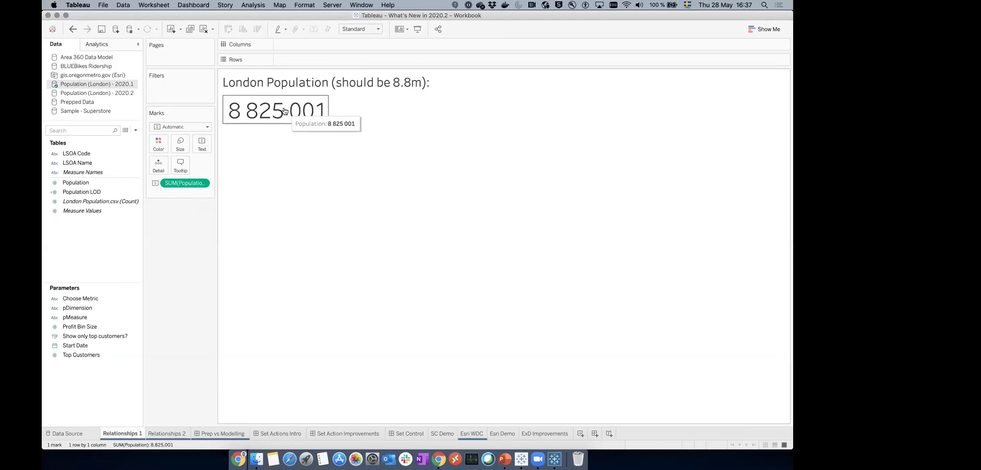
left_click(69, 433)
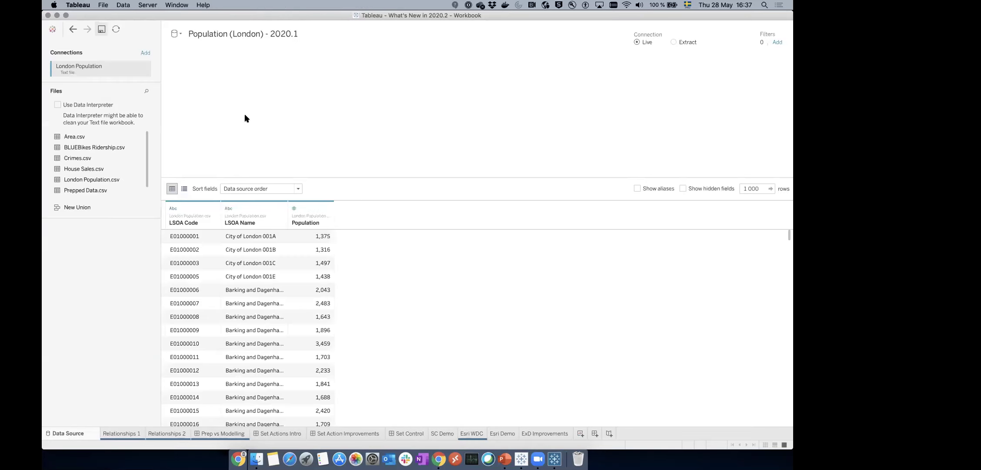
double_click(228, 79)
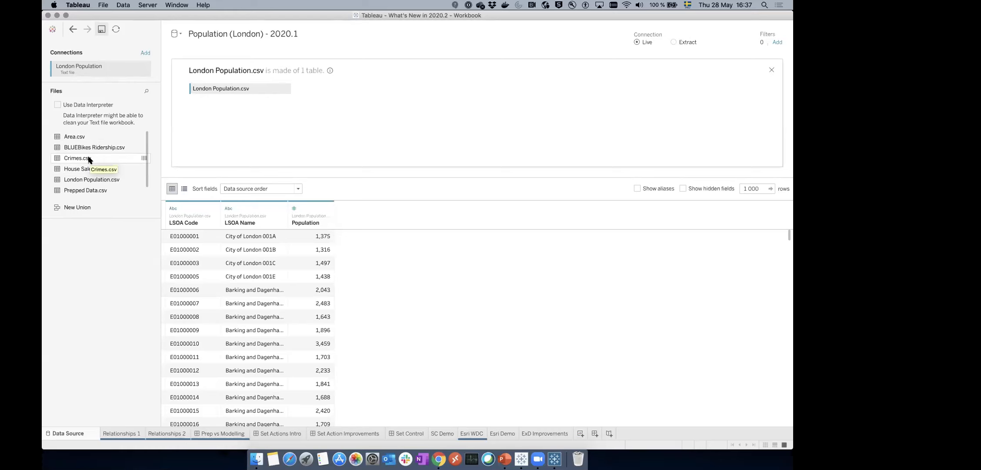
left_click_drag(88, 157, 322, 84)
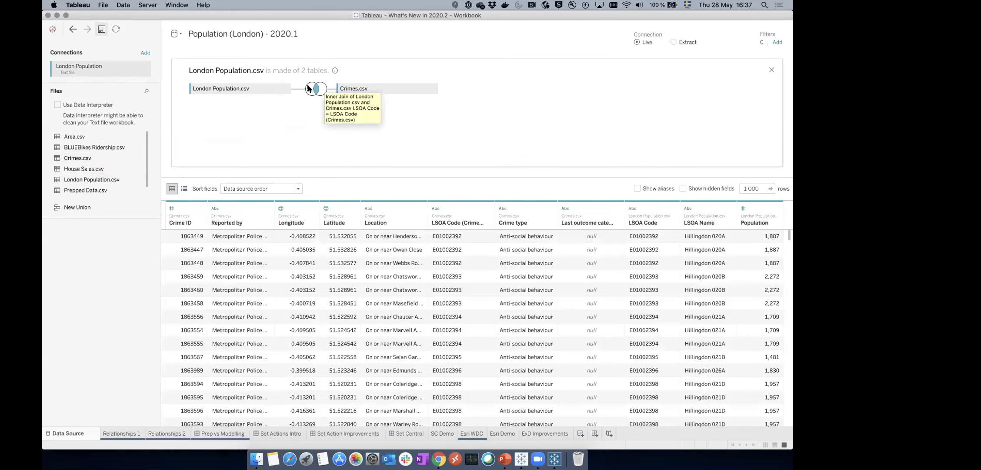
- Change the join between London Population.csv and Crimes.csv to a Left join and close the join settings
left_click(308, 89)
left_click(291, 121)
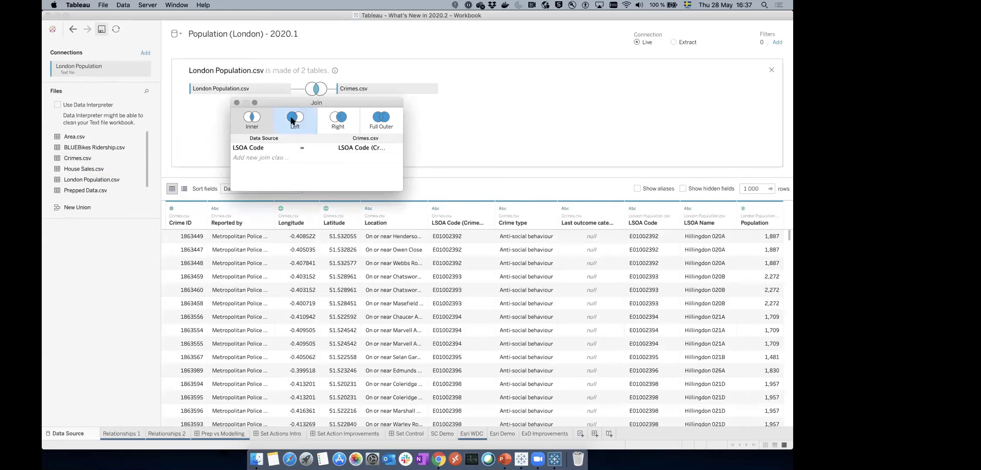
left_click(481, 104)
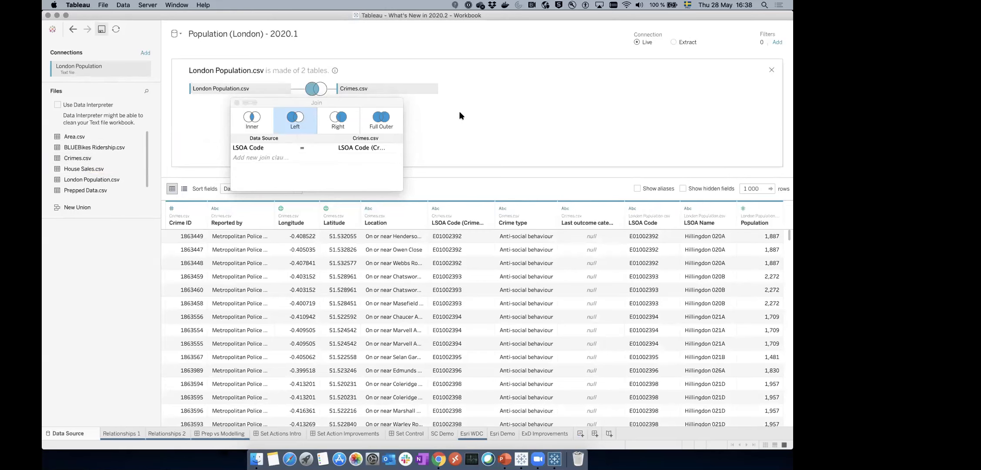
left_click(237, 102)
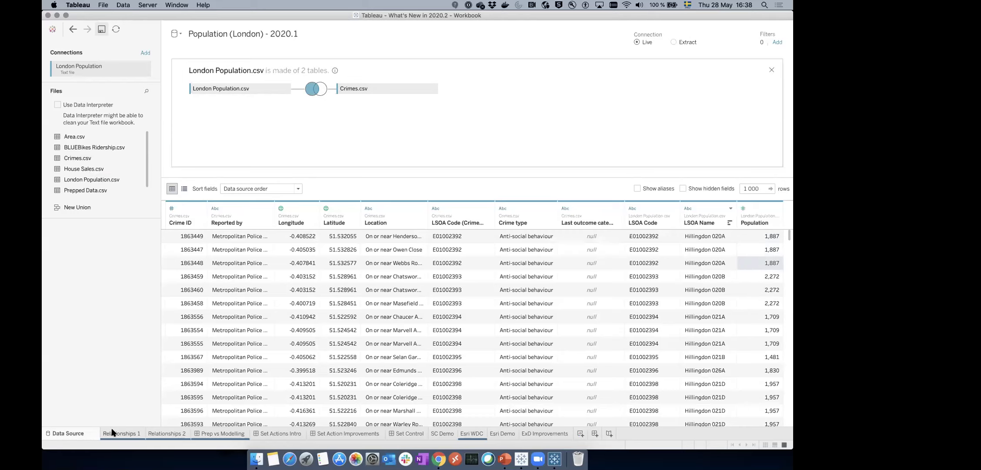
- On the Relationships 1 sheet, add Population LOD to the view as text alongside the population sum
mouse_move(112, 432)
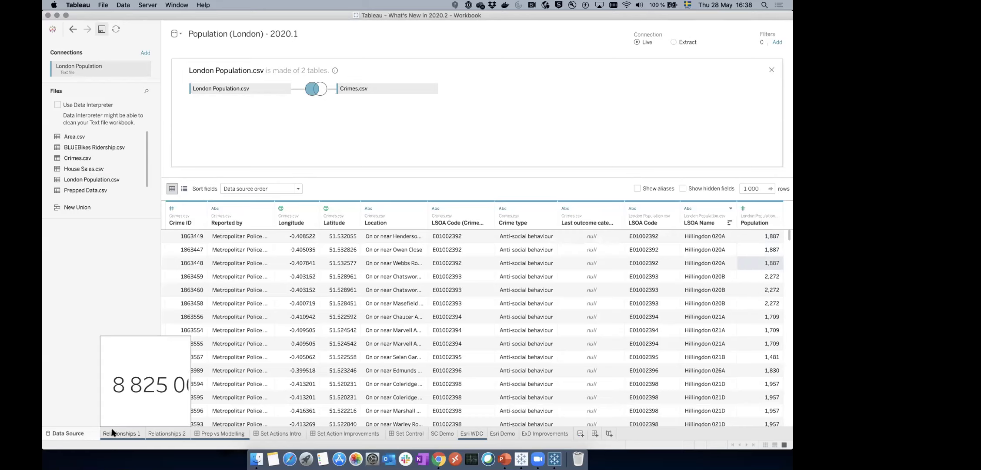
left_click(112, 431)
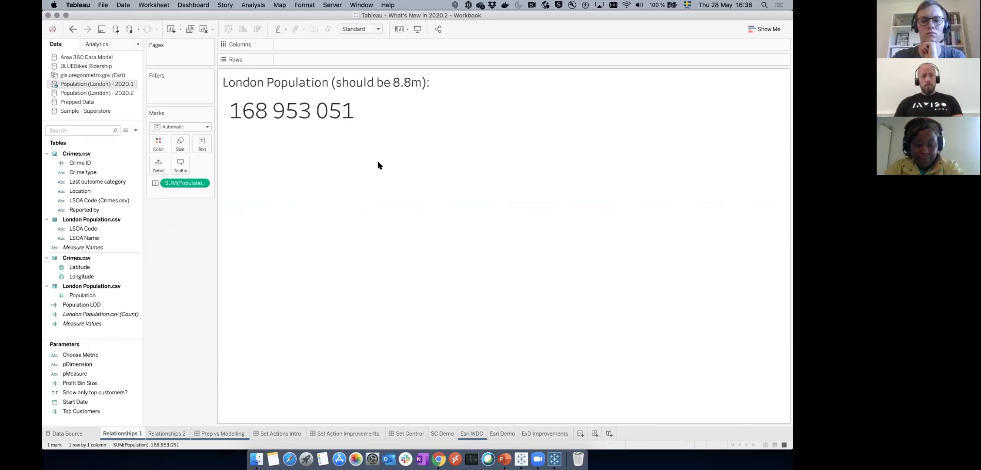
left_click(94, 304)
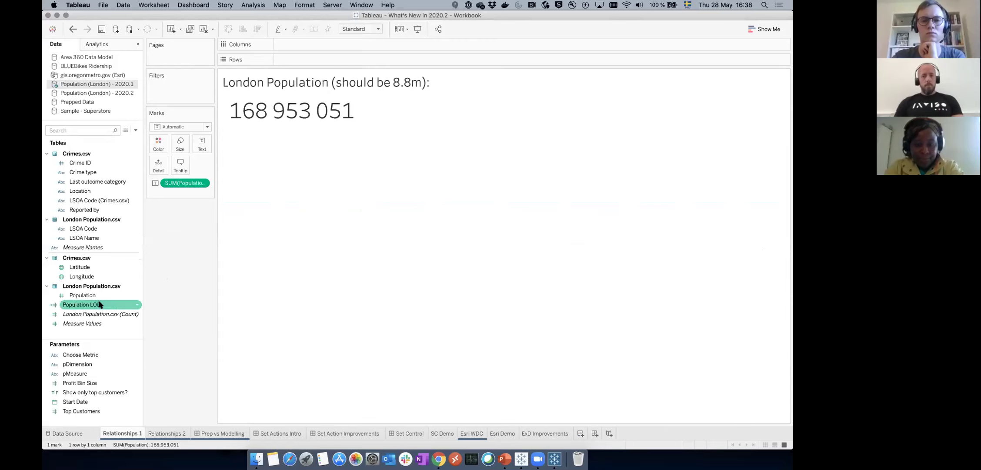
left_click_drag(98, 305, 203, 149)
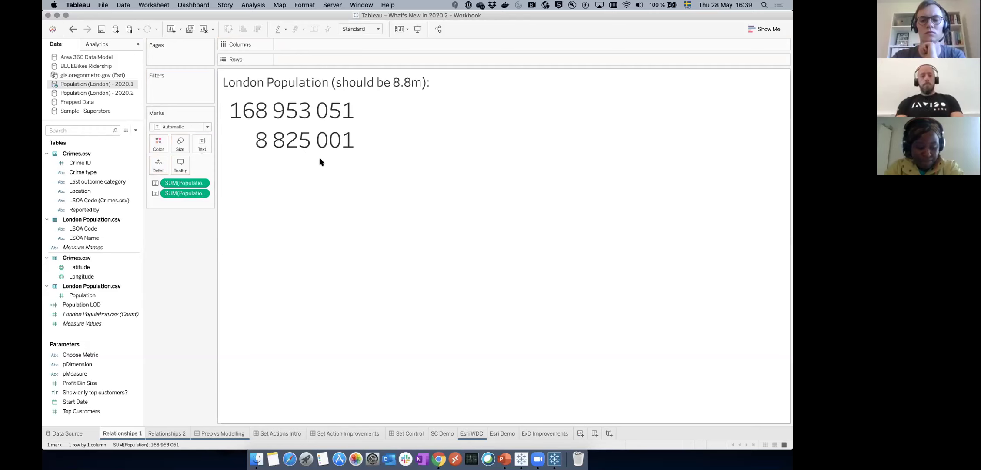
- Go from the Relationships 2 sheet to its Population (London) - 2020.2 data source and relate Crimes.csv to London Population.csv
left_click(173, 433)
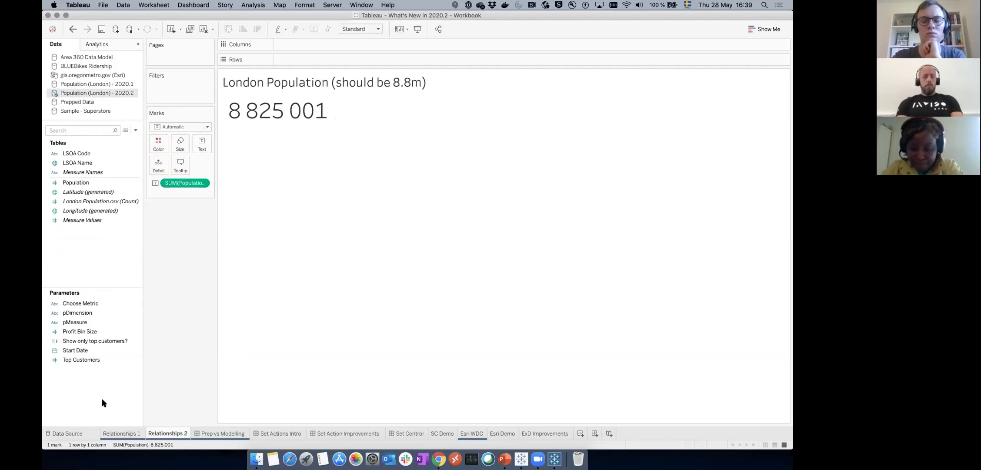
left_click(64, 433)
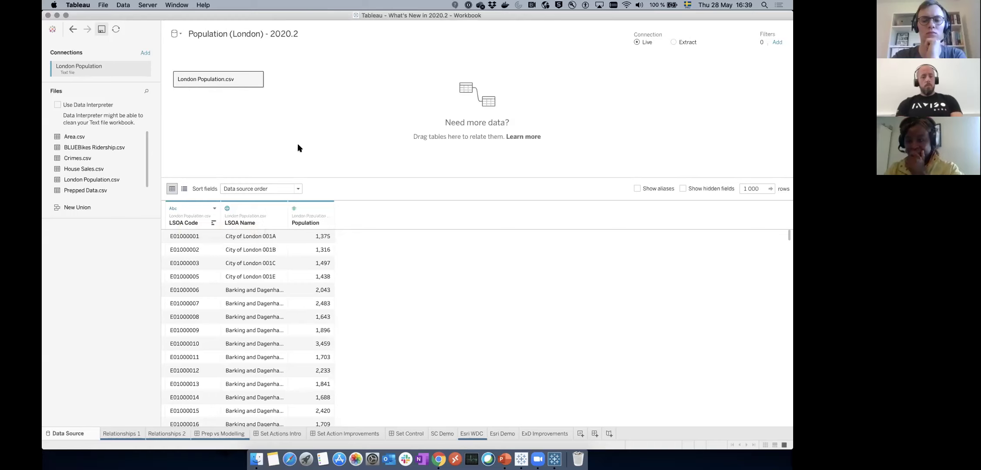
left_click_drag(97, 153, 362, 87)
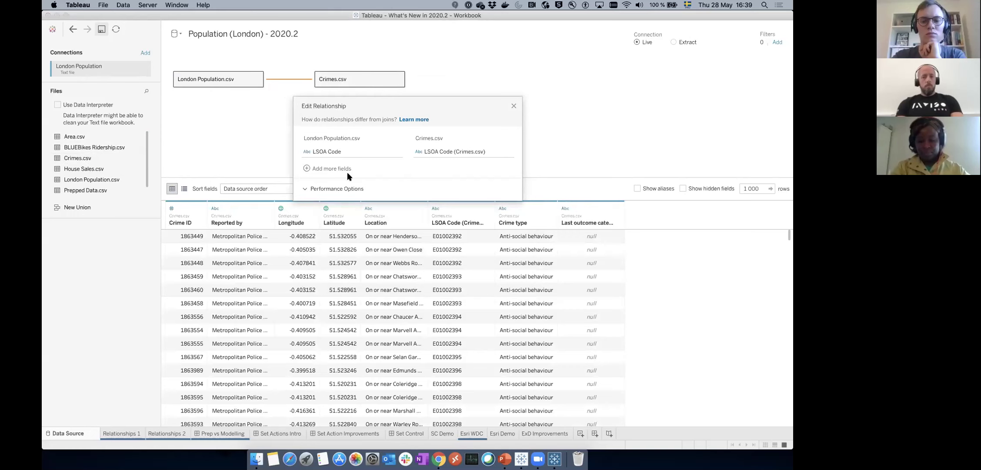
- Review the relationship's performance and cardinality options without changes, and preview the London Population.csv and Crimes.csv data separately
left_click(307, 189)
left_click(346, 234)
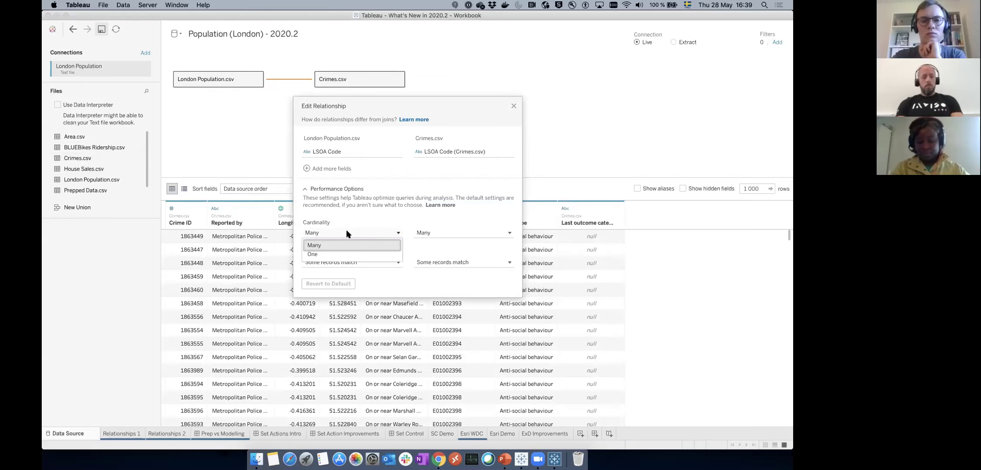
left_click(346, 234)
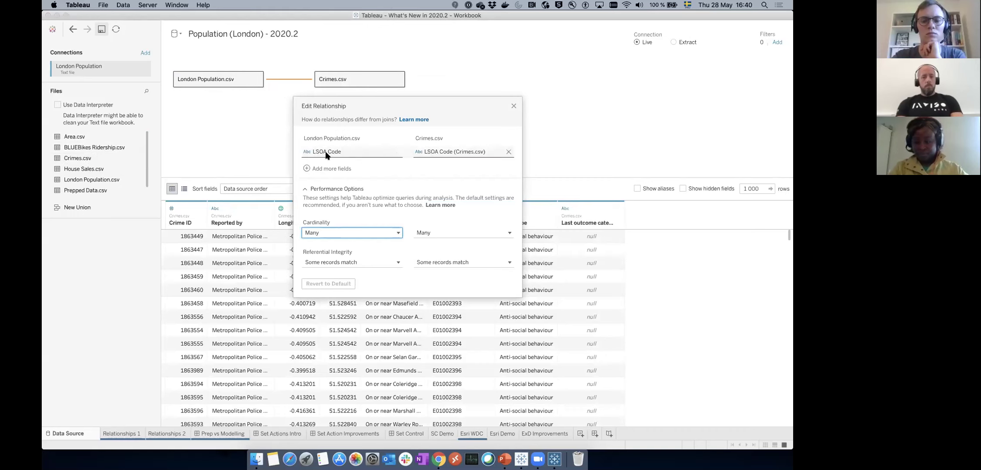
left_click(514, 106)
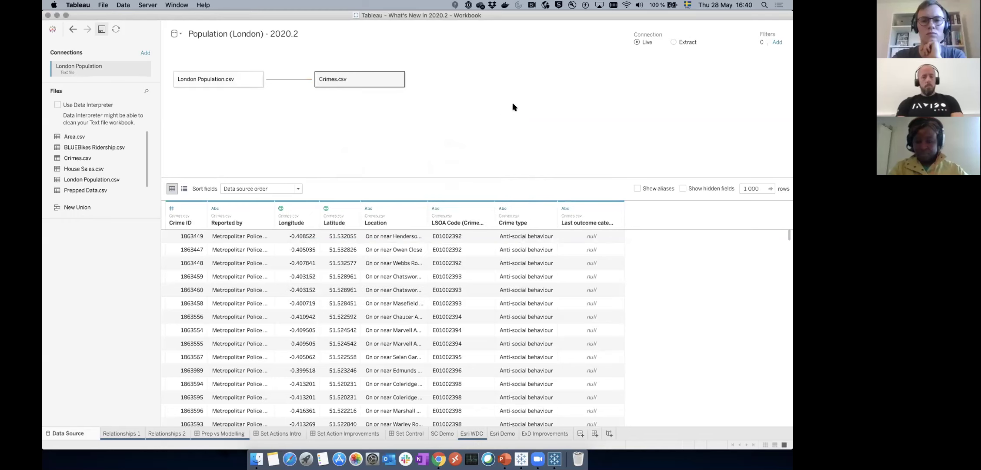
left_click(228, 82)
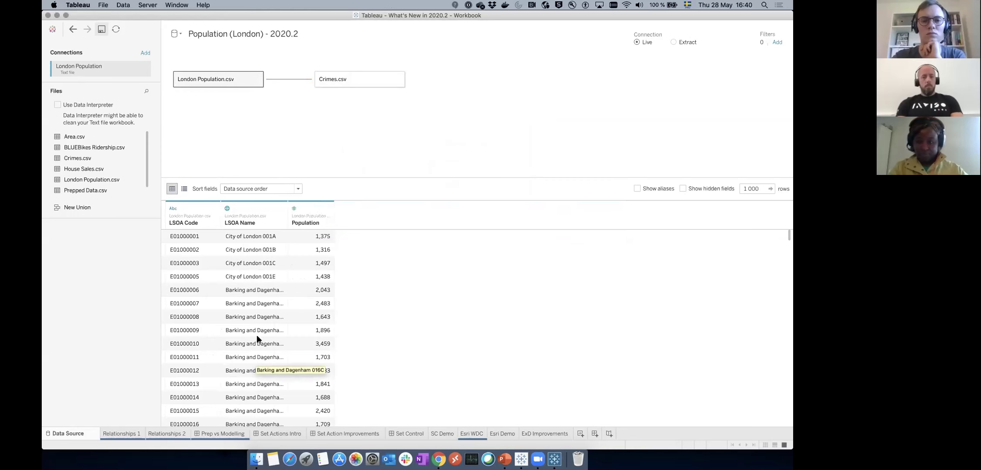
left_click(366, 87)
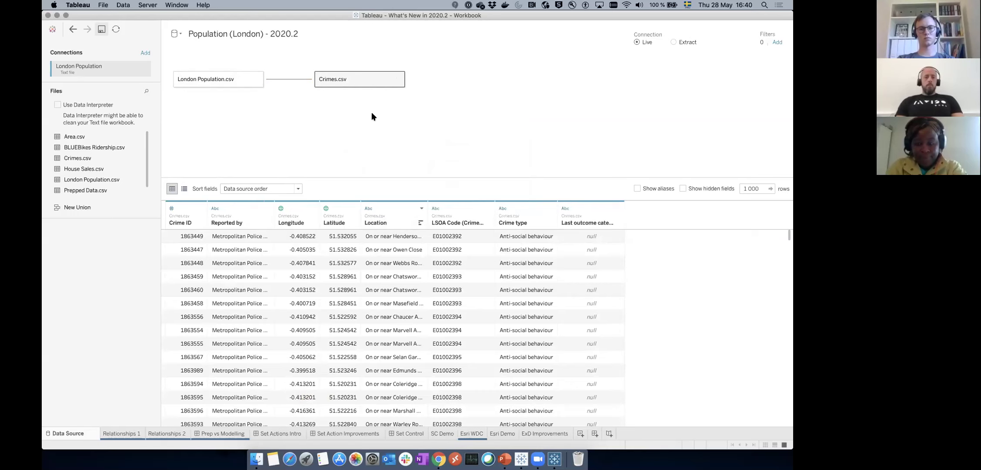
- Replace the Crimes.csv relationship with a join to Crimes.csv inside the London Population.csv table
left_click_drag(358, 83, 103, 292)
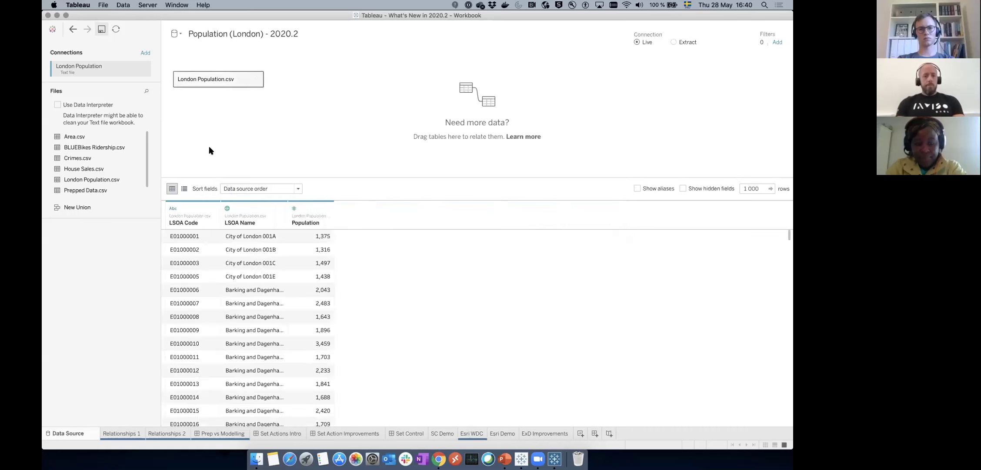
double_click(218, 81)
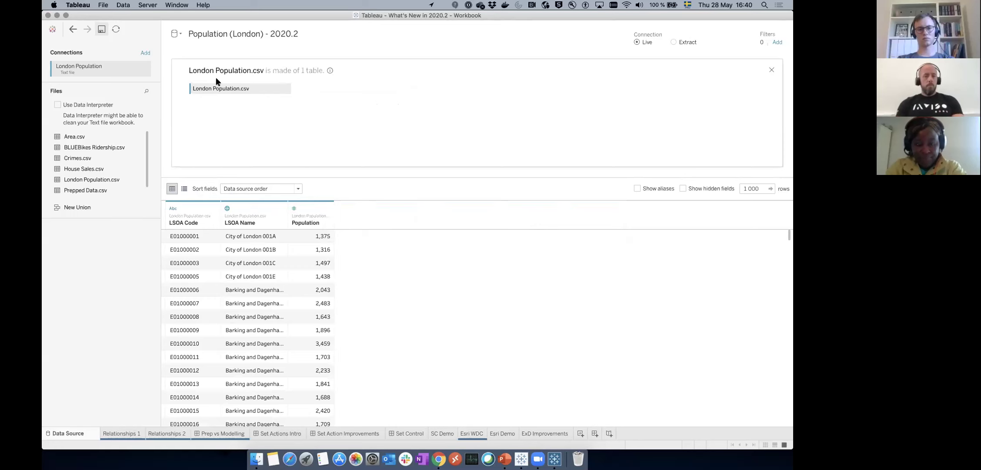
left_click_drag(74, 159, 325, 87)
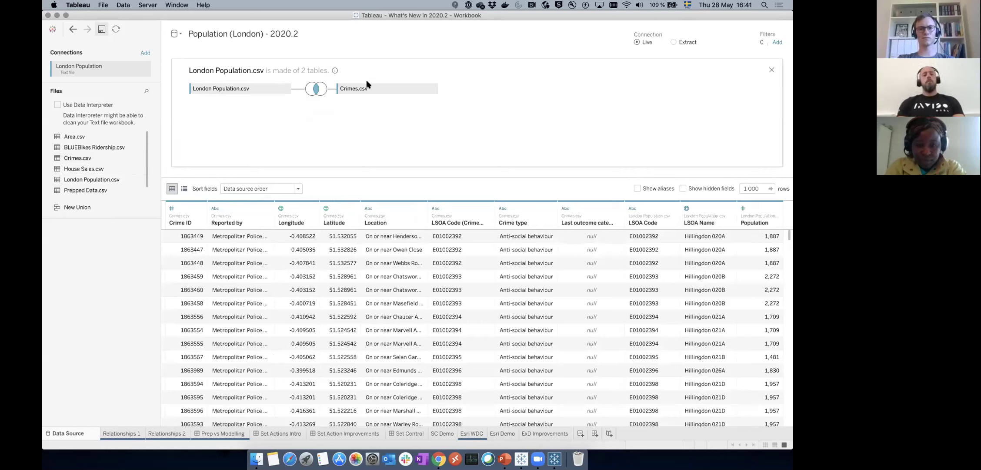
- Remove the Crimes.csv join inside London Population.csv and relate Crimes.csv to it with the default LSOA Code match
left_click_drag(368, 88, 102, 290)
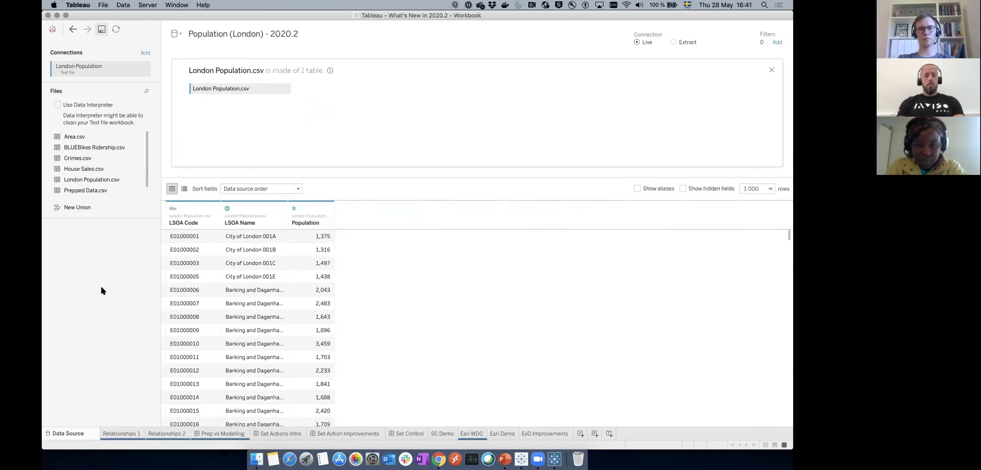
left_click(769, 72)
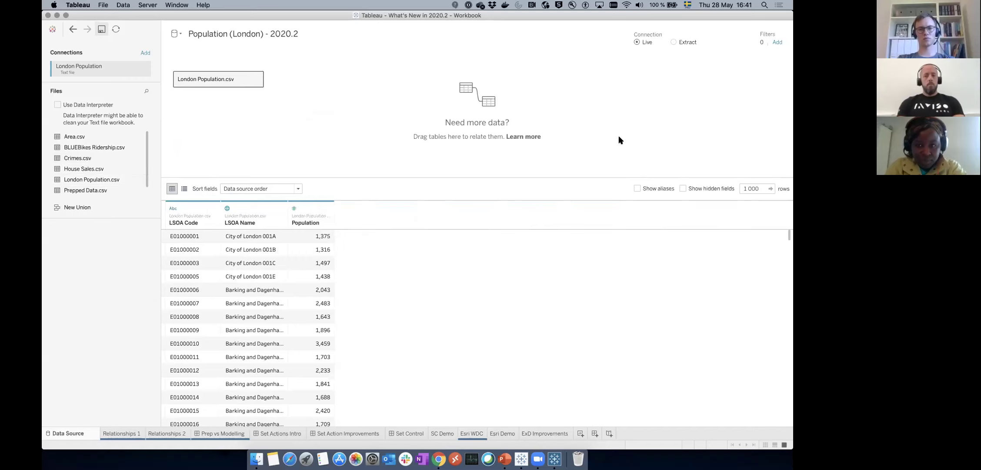
left_click_drag(70, 158, 347, 87)
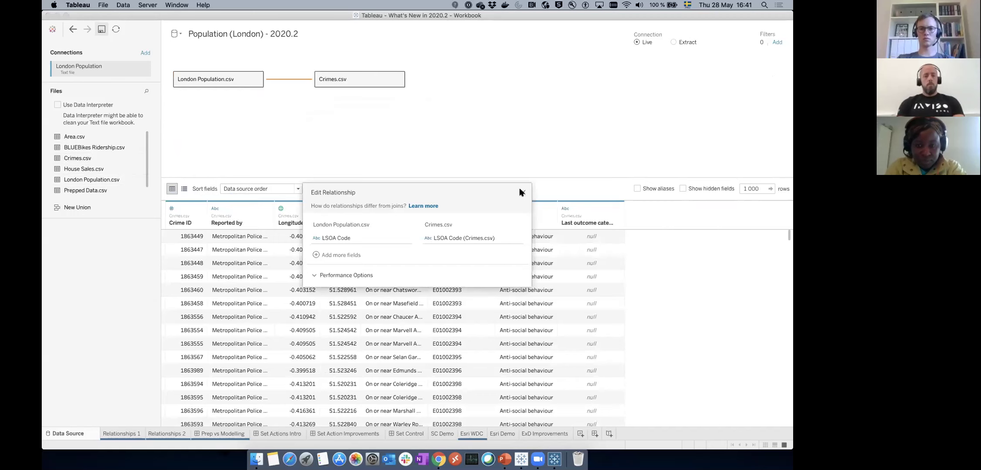
left_click(521, 191)
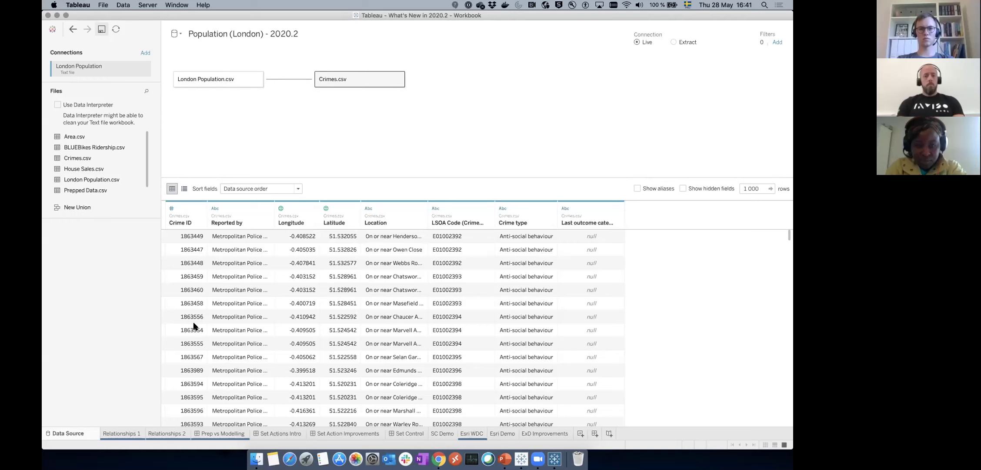
- On the Relationships 2 sheet, examine how fields are grouped under the Crimes.csv and London Population.csv tables, collapsing and expanding them
left_click(174, 433)
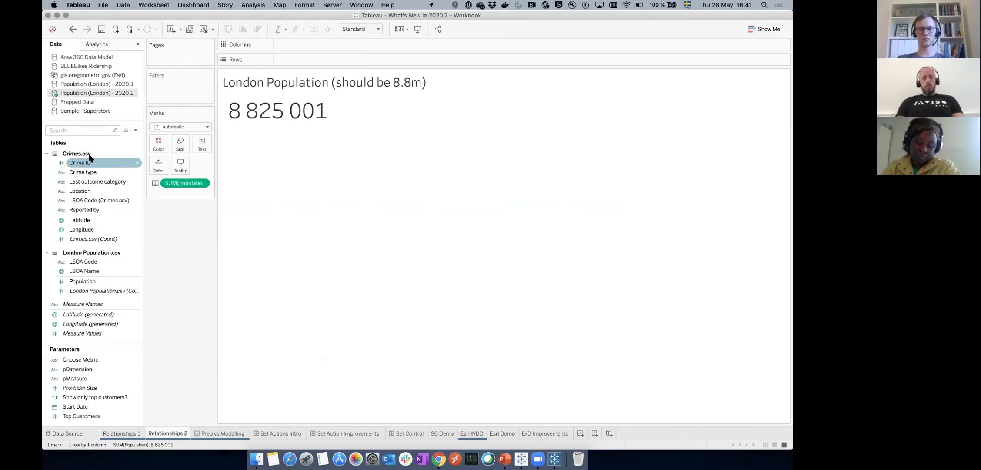
left_click(47, 153)
left_click(46, 166)
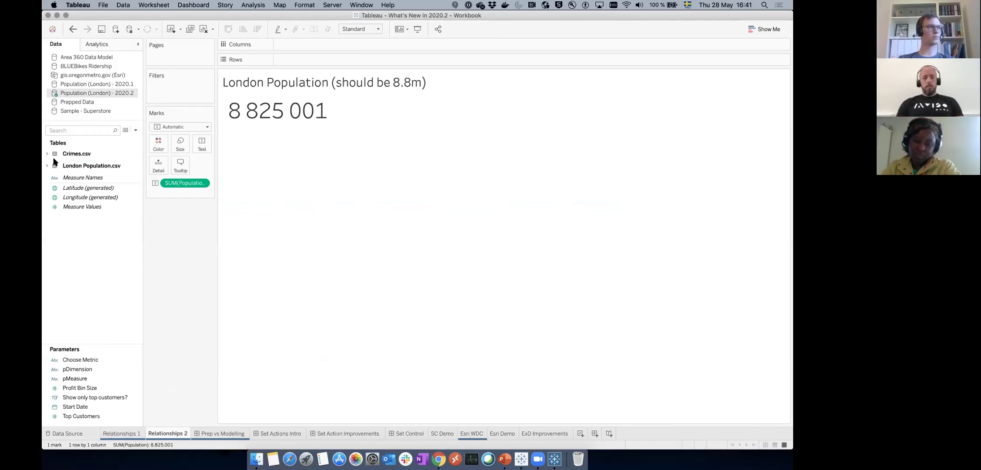
left_click(47, 153)
left_click(74, 163)
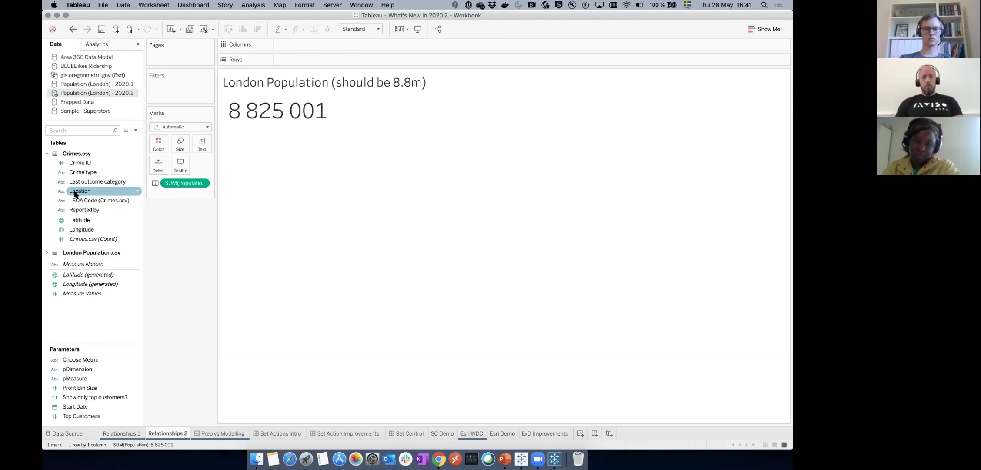
left_click(47, 253)
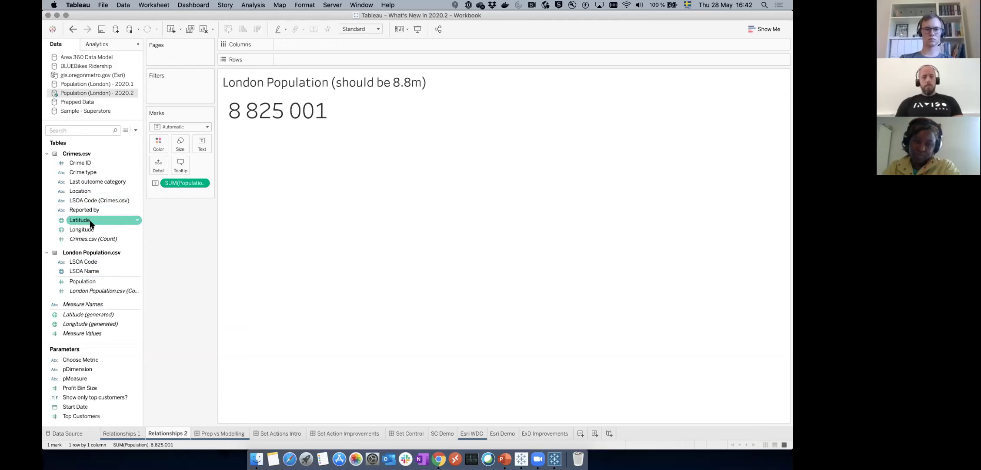
left_click_drag(92, 227, 162, 249)
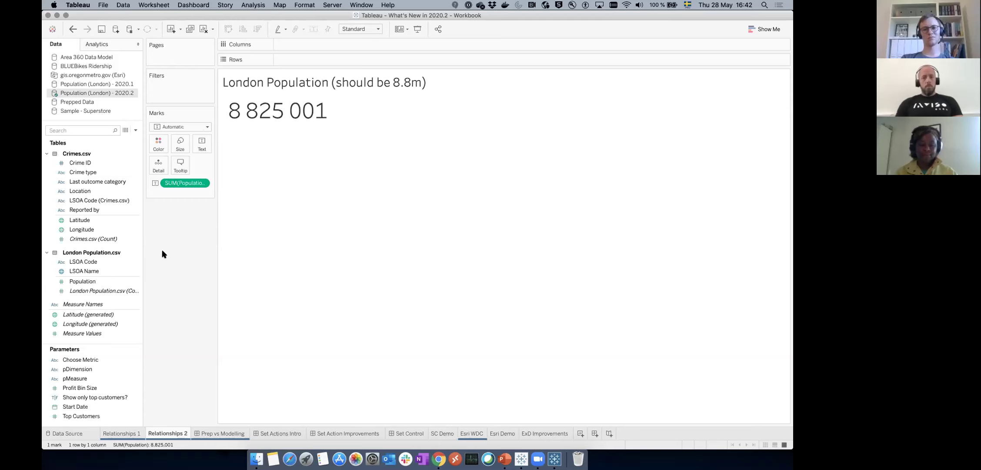
left_click(47, 154)
mouse_move(248, 116)
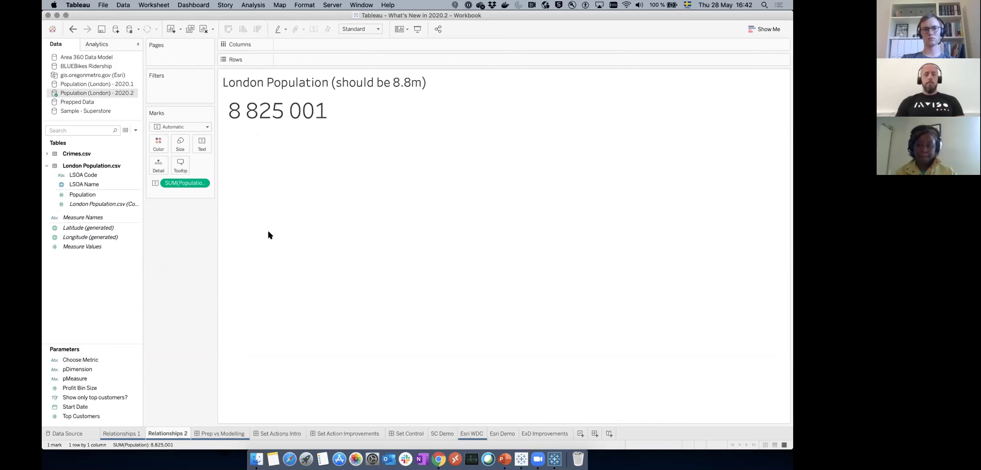
- Open the Prep vs Modelling dashboard and examine the Data Prep: Pre-aggregation scatter plot
left_click(222, 432)
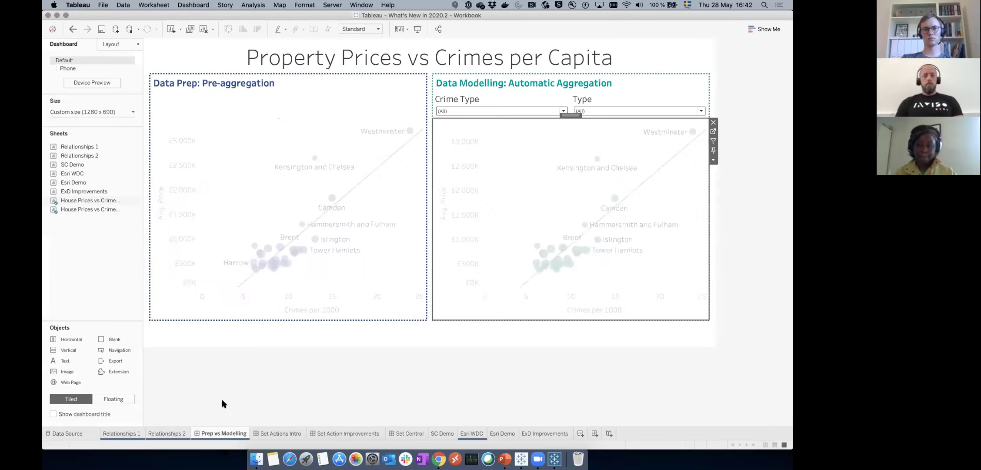
left_click(251, 159)
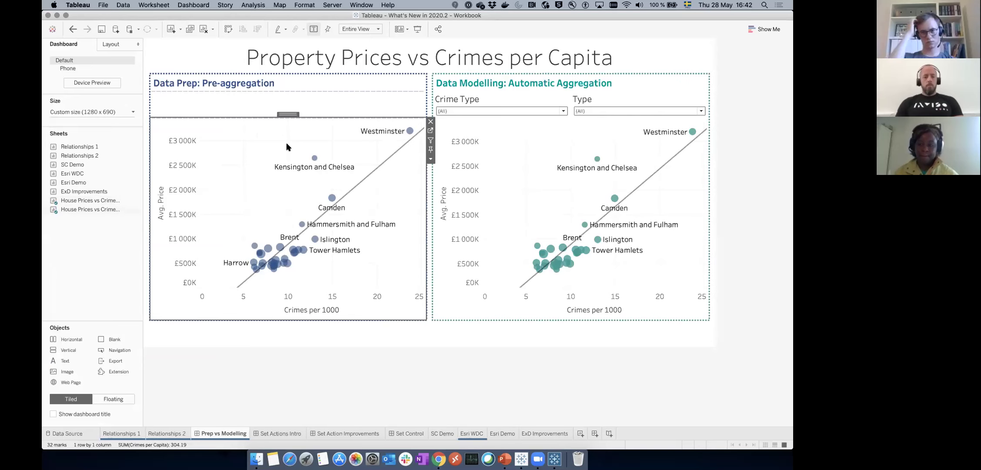
mouse_move(393, 150)
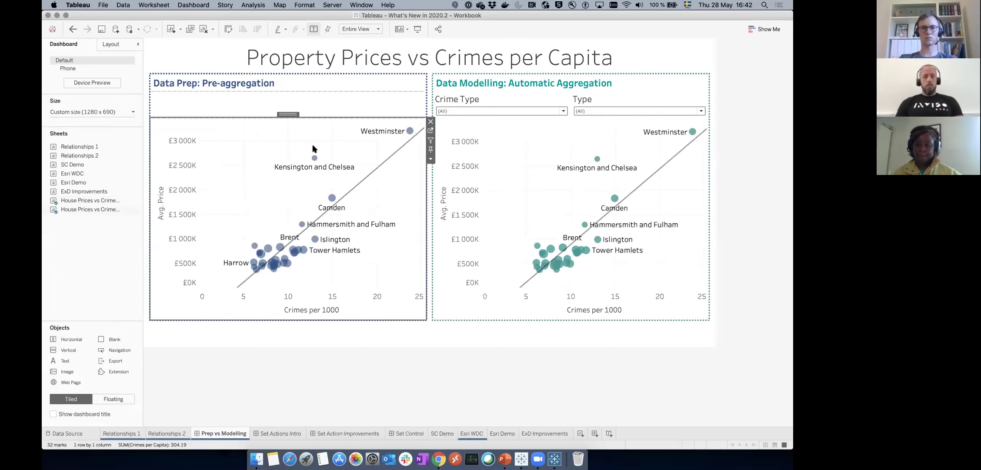
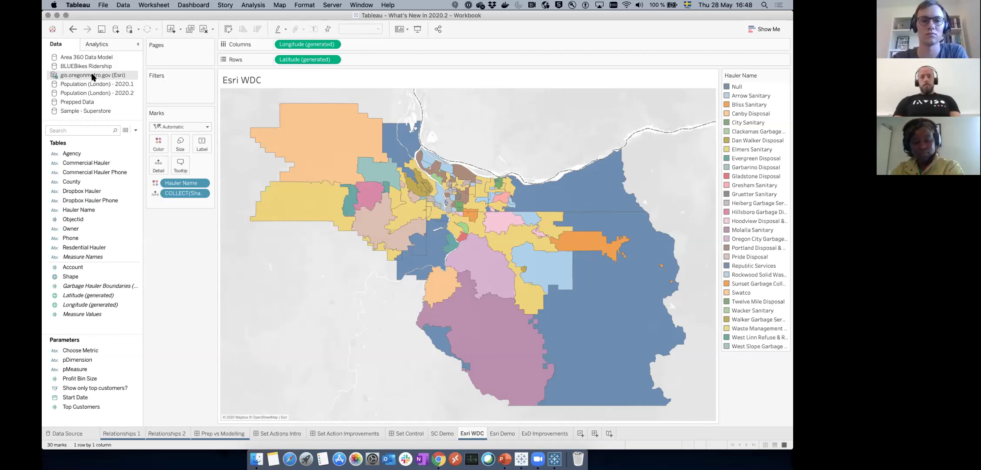
- In the gis.oregonmetro.gov (Esri) data source, open the Esri ArcGIS Server connection for editing to view its server URL
left_click(73, 433)
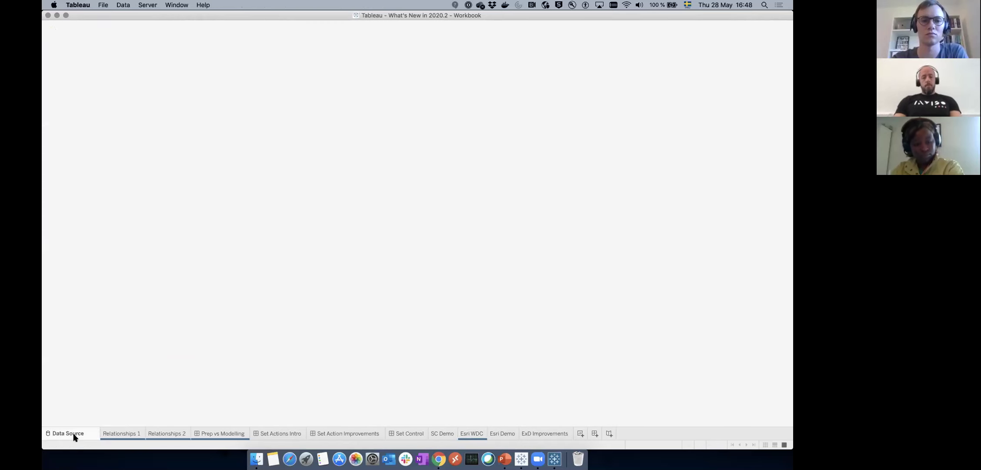
right_click(99, 69)
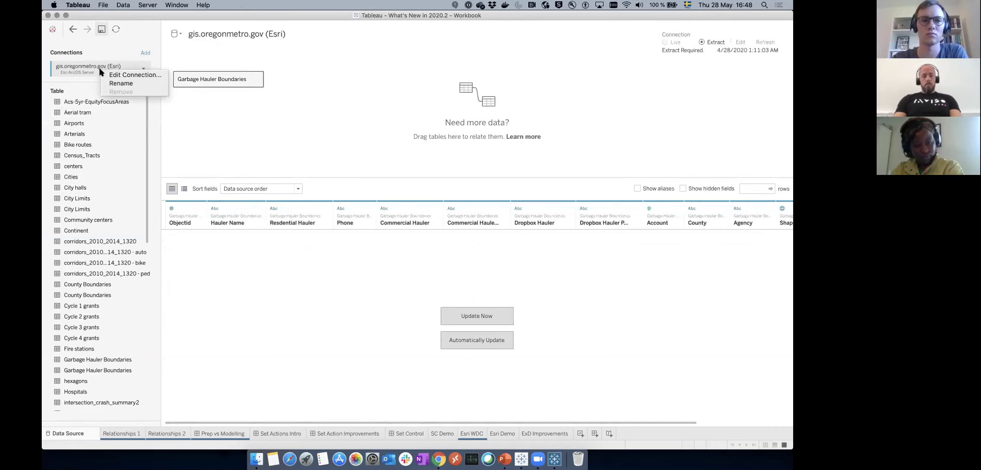
left_click(121, 74)
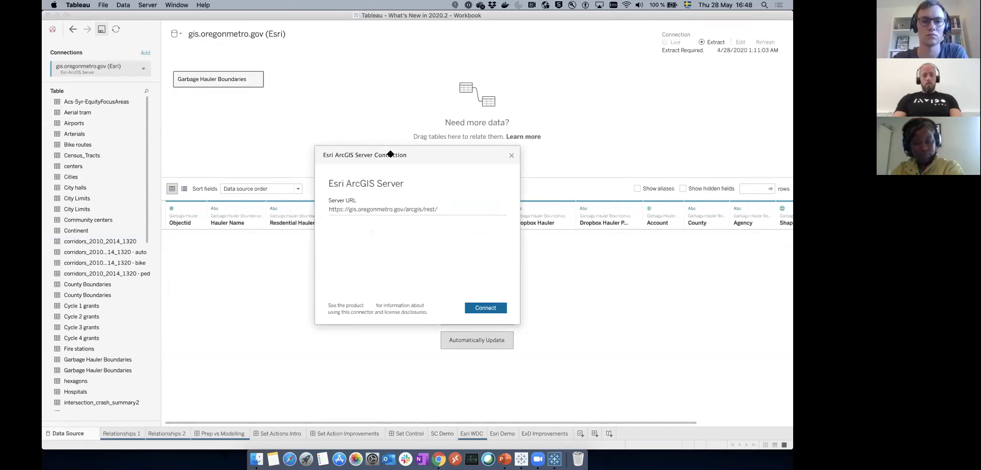
- Close the Esri ArcGIS Server connection dialog and examine the garbage hauler map on the Esri WDC sheet
left_click(511, 154)
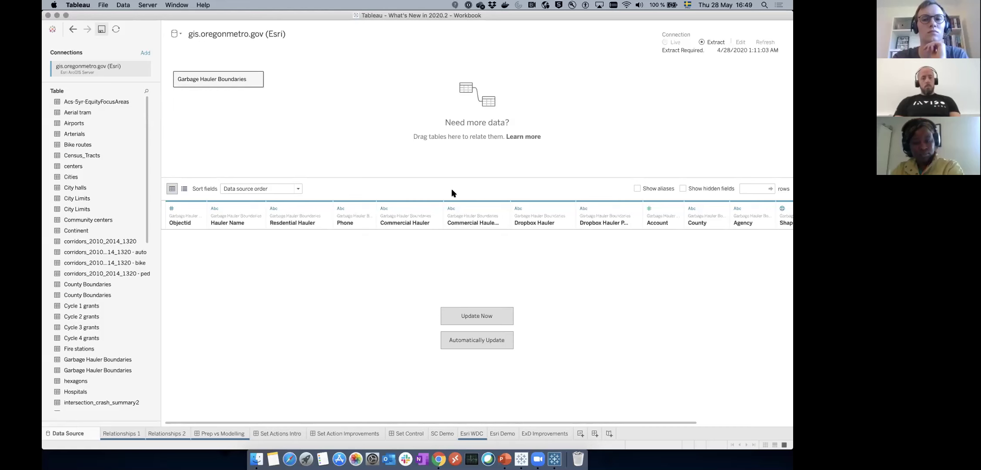
left_click(478, 436)
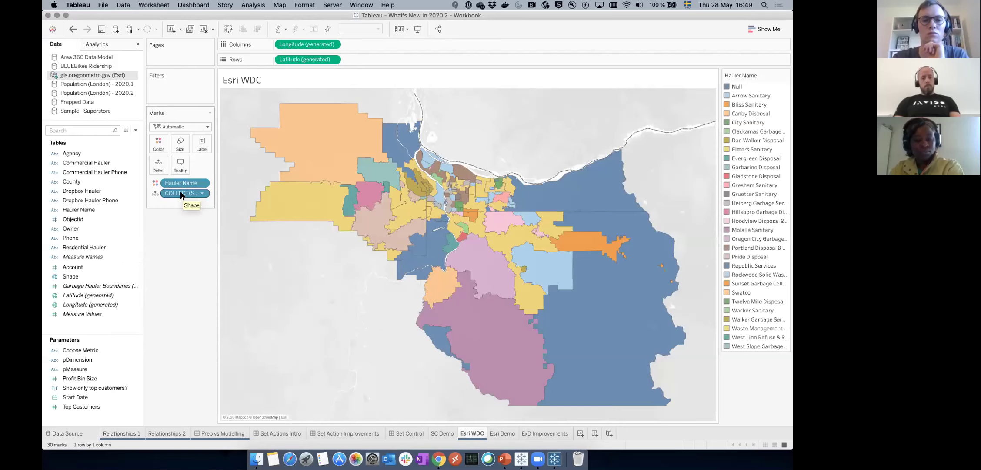
- On the Esri Demo sheet, build a map from the Shape field and colour it by County
left_click(503, 432)
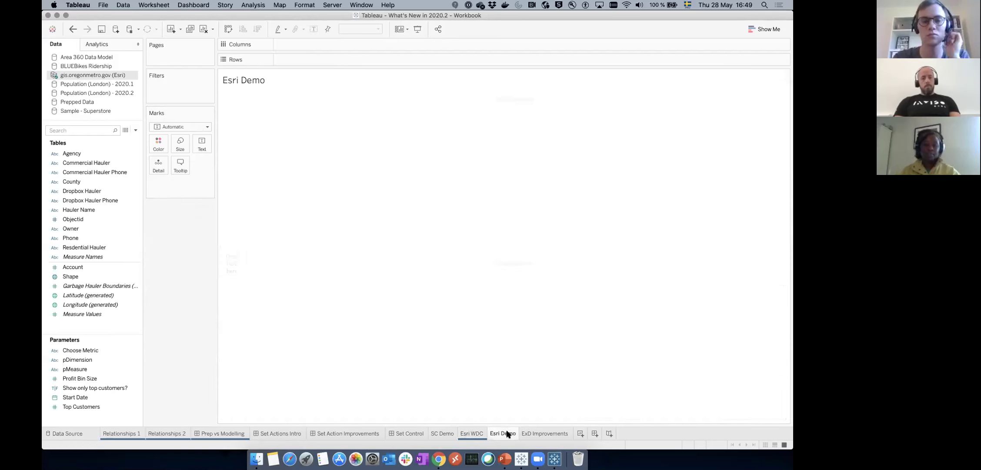
left_click(68, 278)
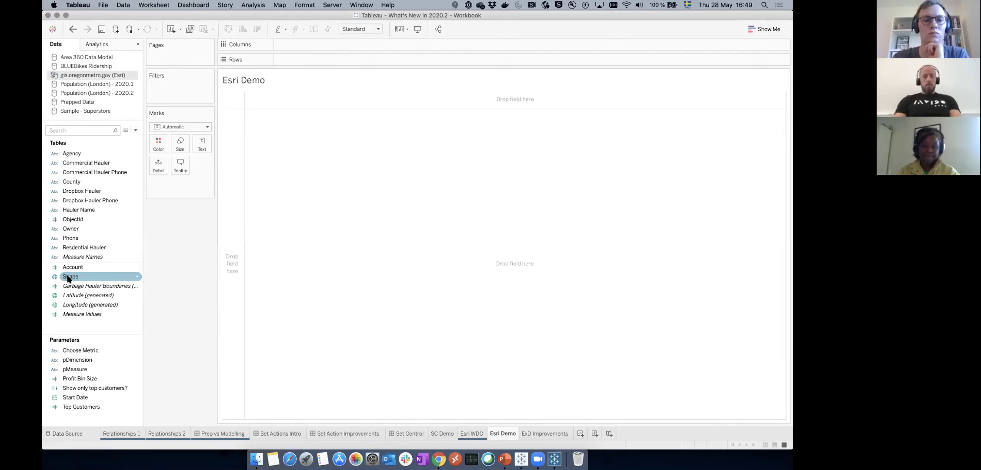
left_click_drag(68, 279, 404, 196)
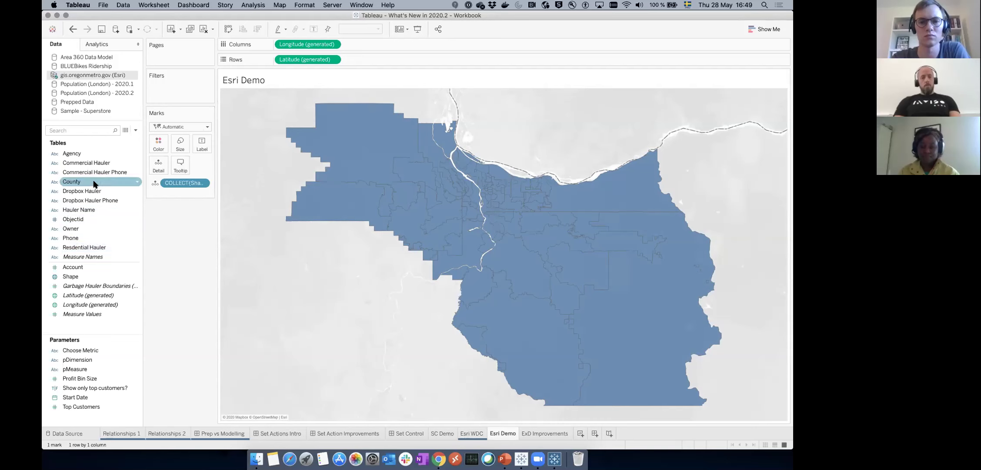
left_click_drag(77, 182, 158, 143)
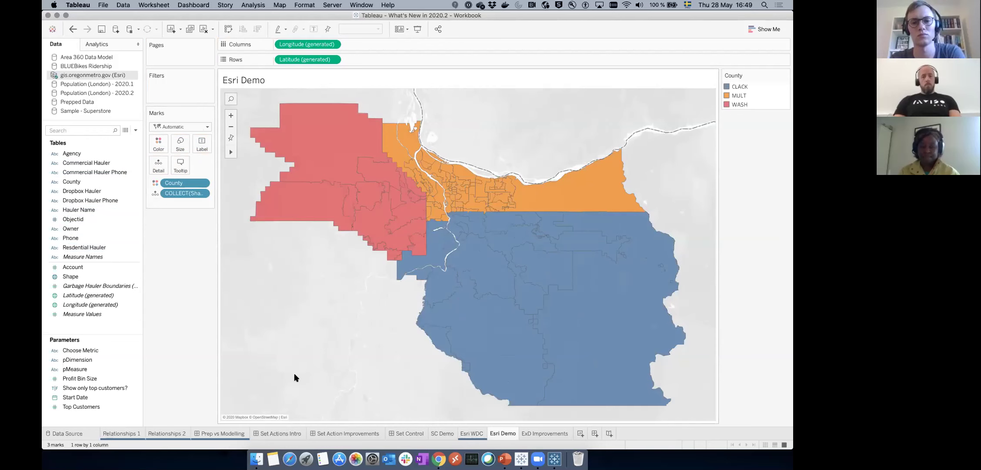
- On the ExD Improvements sheet, run Explain Data on the August trip distance bar
left_click(538, 434)
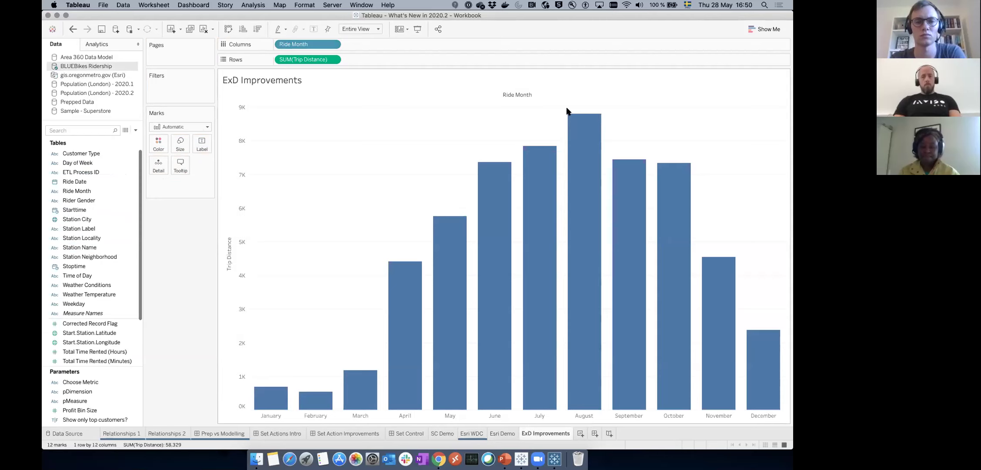
mouse_move(581, 147)
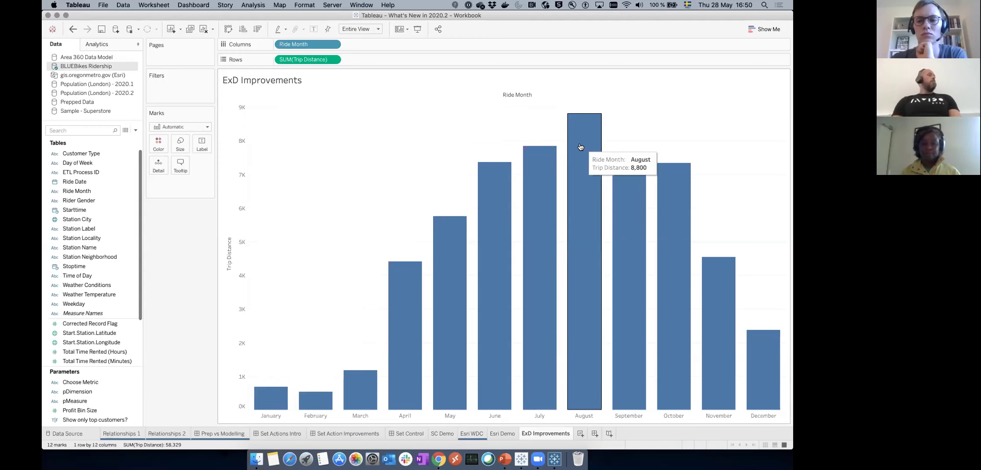
left_click(571, 122)
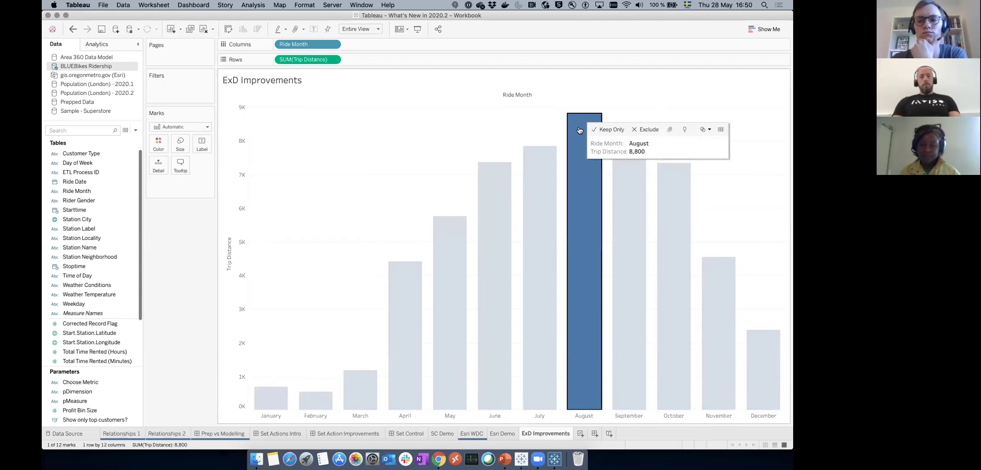
left_click(682, 129)
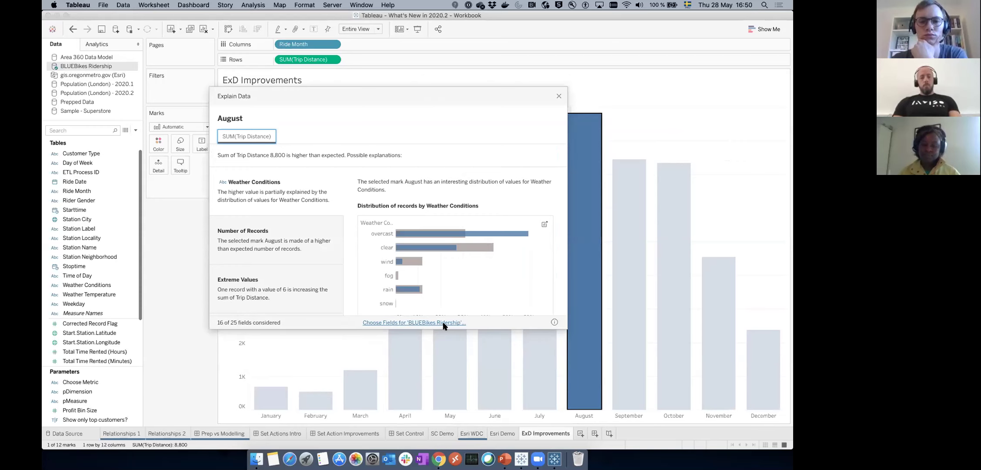
- Exclude ETL Process ID and Corrected Record Flag from the fields Explain Data considers for BLUEBikes Ridership, and close the explanation
left_click(444, 322)
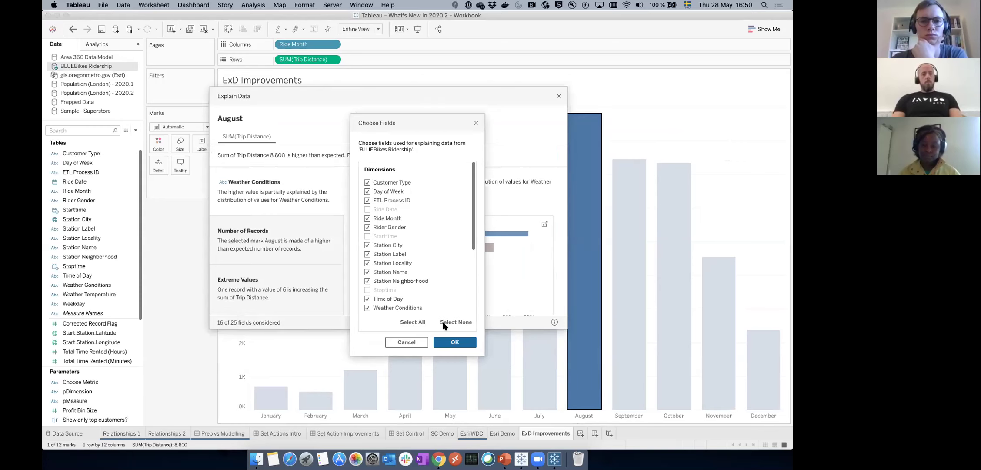
left_click(368, 201)
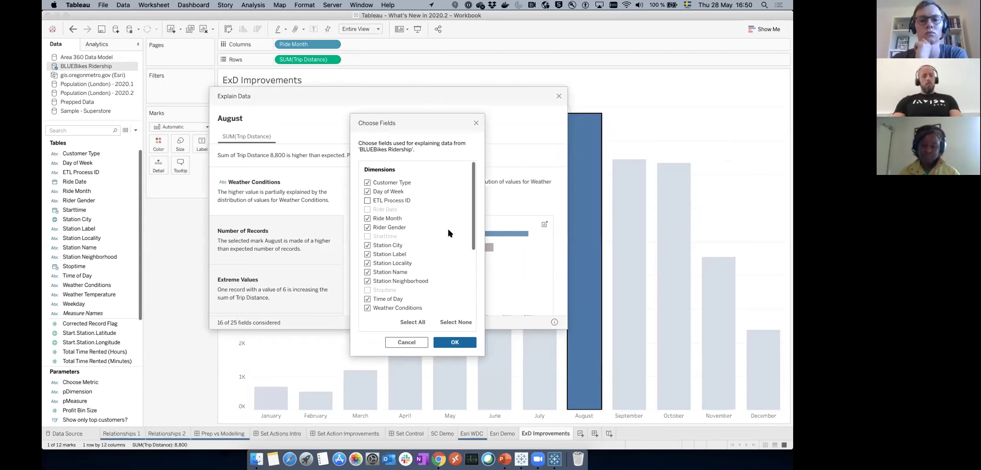
scroll(448, 233, "down", 2)
scroll(448, 233, "down", 3)
scroll(447, 228, "down", 3)
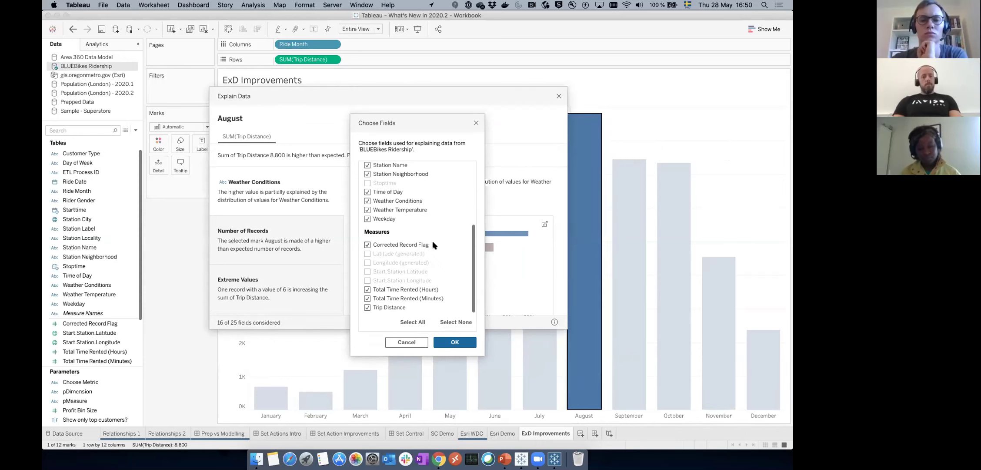
left_click(367, 245)
left_click(454, 342)
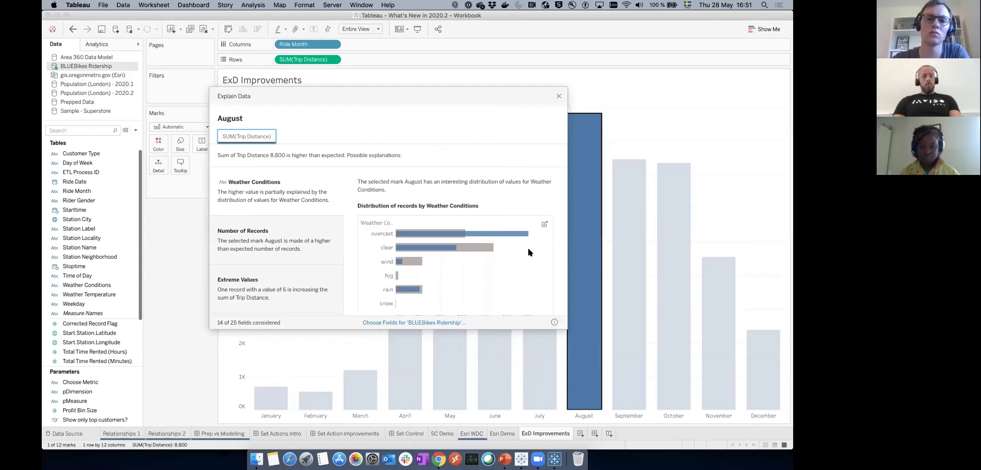
left_click(559, 95)
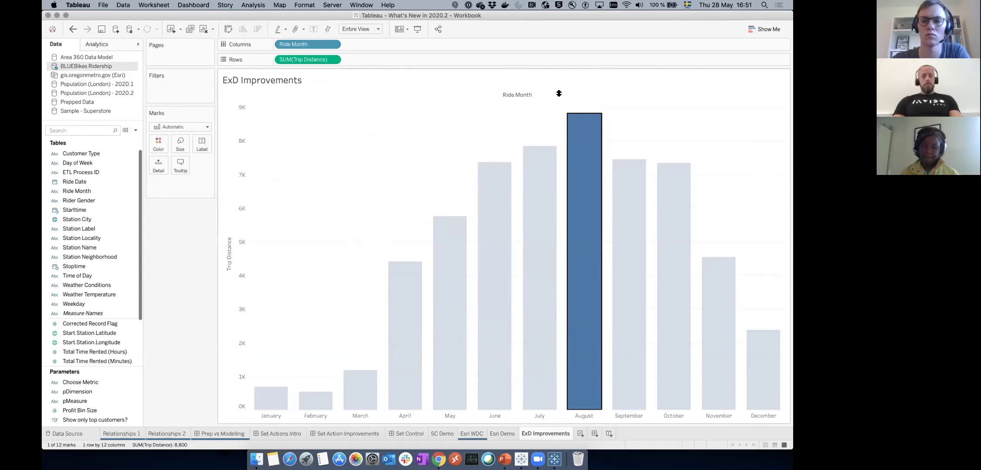
left_click(659, 133)
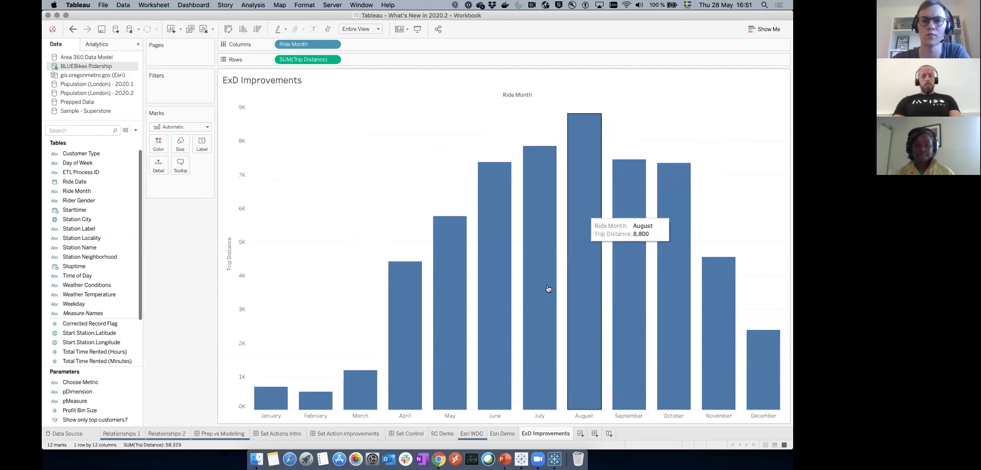
- Switch to Tableau Online in Chrome and choose Beatles.twbx for a workbook upload from the Upload project
left_click(435, 448)
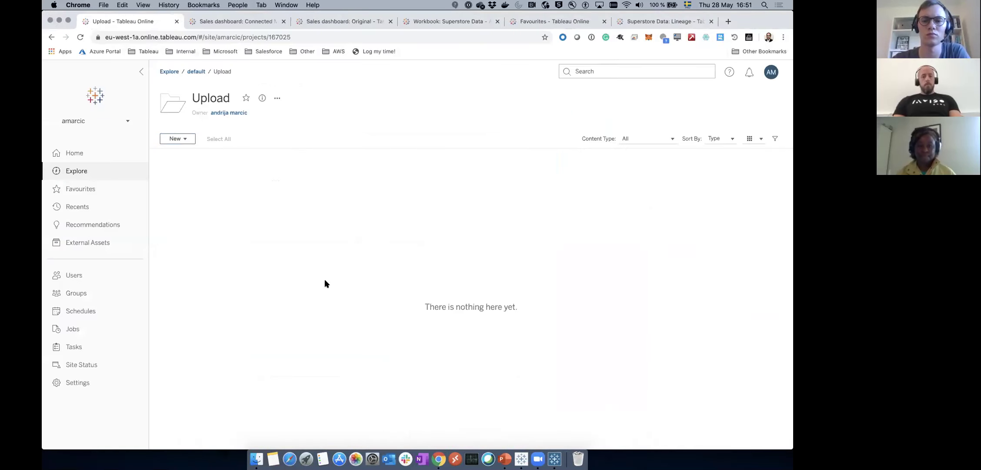
left_click(184, 138)
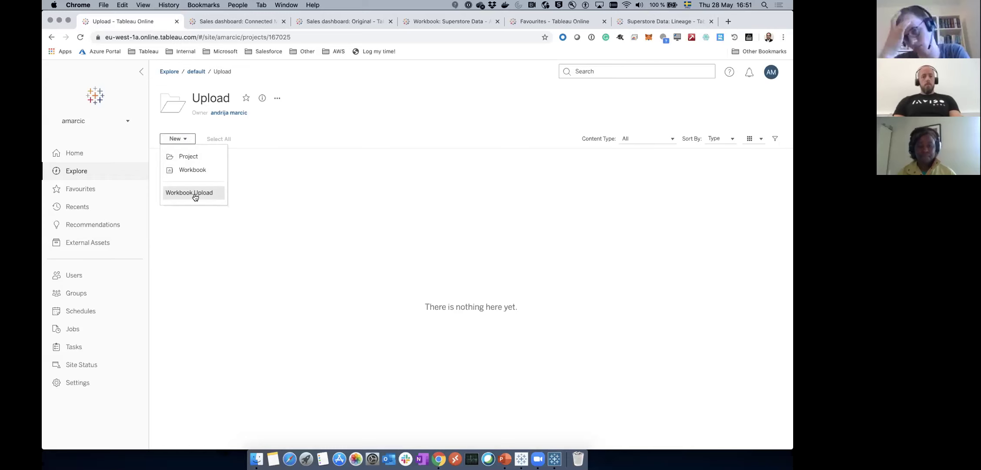
left_click(347, 182)
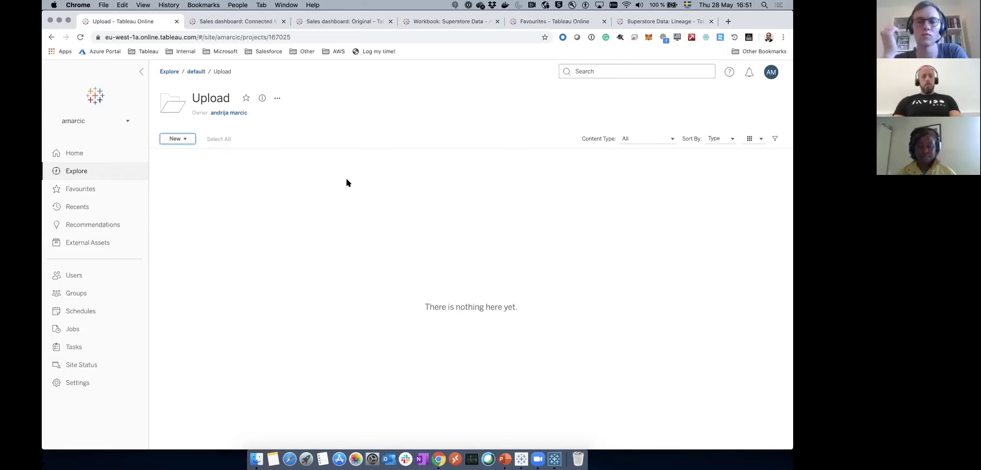
left_click(184, 145)
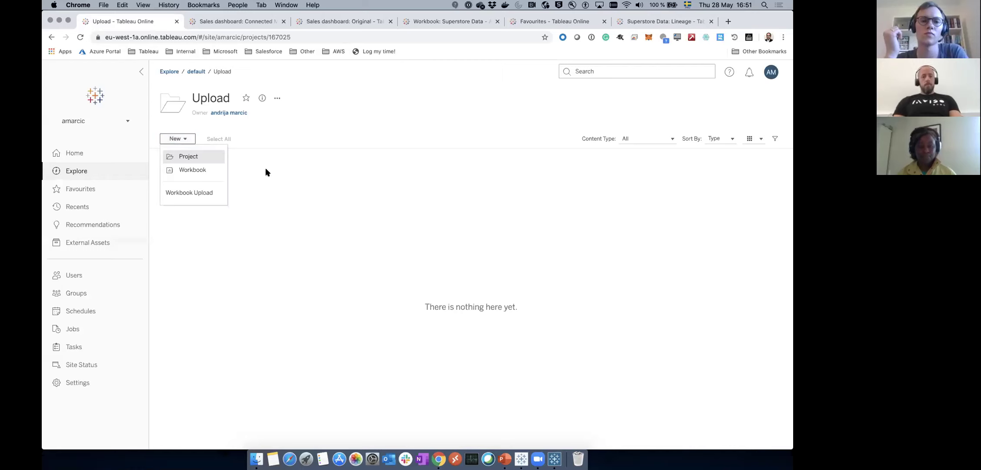
left_click(195, 192)
left_click(351, 230)
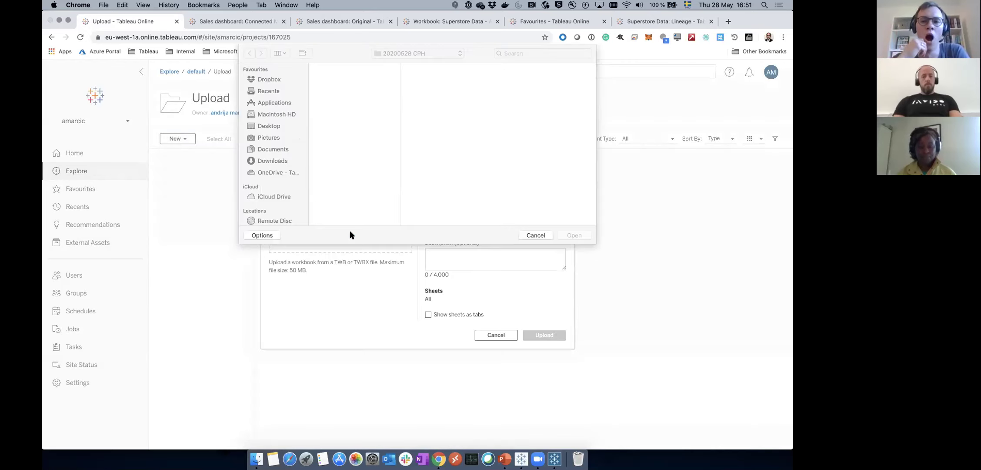
double_click(316, 66)
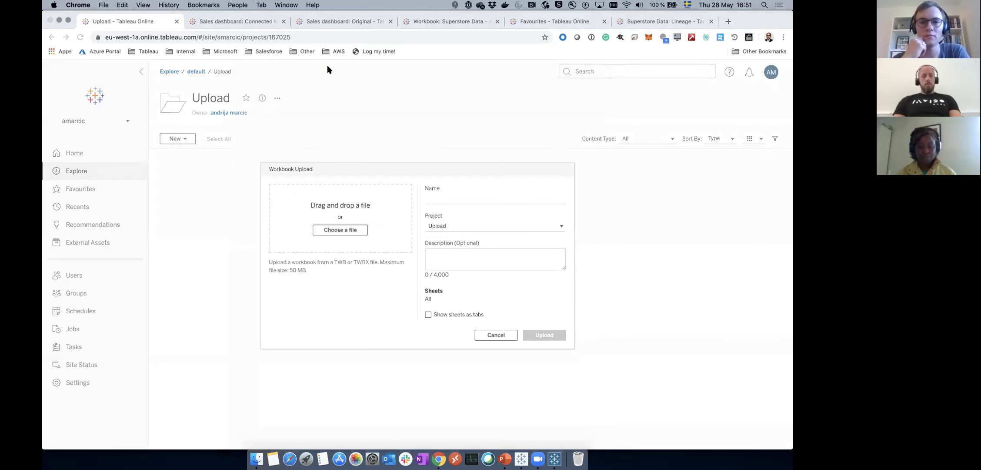
- Upload the Beatles workbook to the Upload project under default and return to the project's contents
left_click(468, 225)
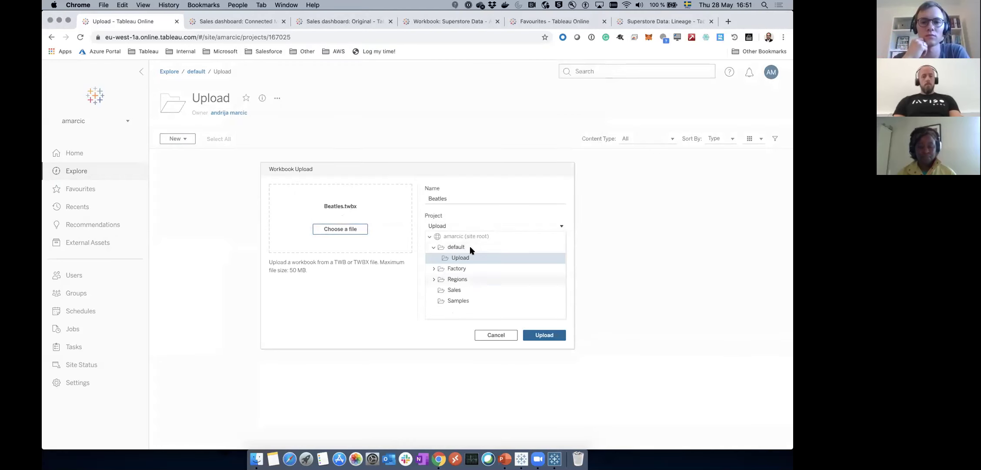
left_click(457, 248)
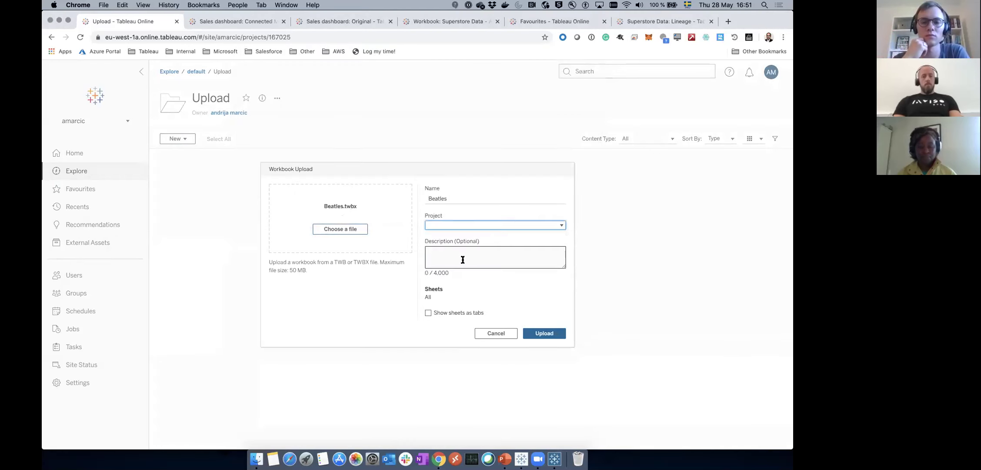
left_click(543, 334)
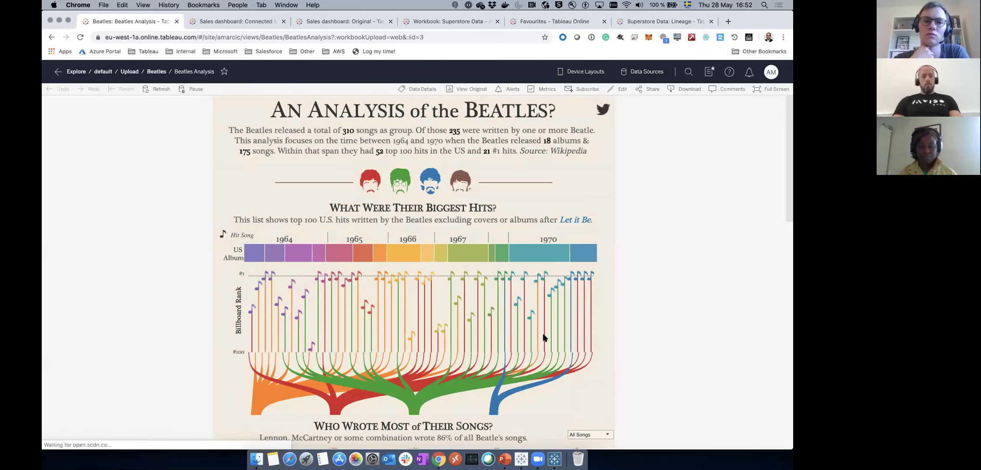
left_click(156, 72)
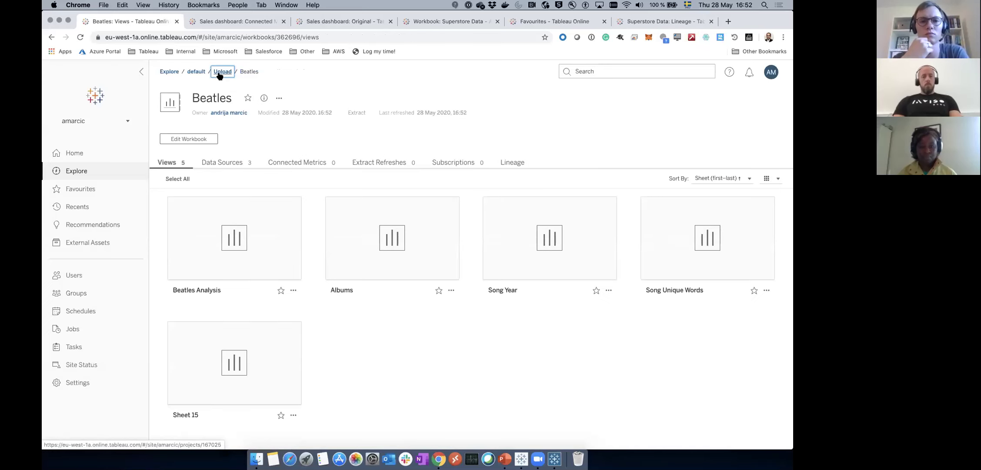
left_click(221, 71)
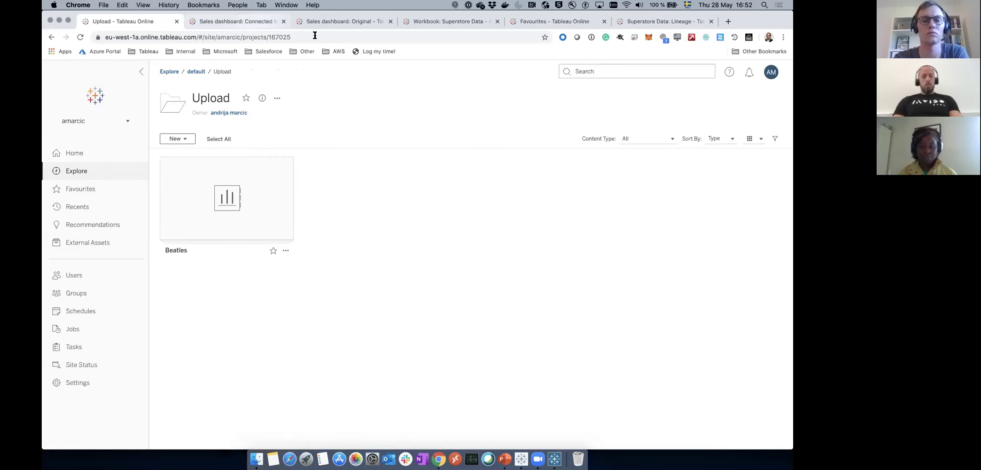
- Examine the Profit and Sales connected metrics of the Sales dashboard workbook
left_click(267, 23)
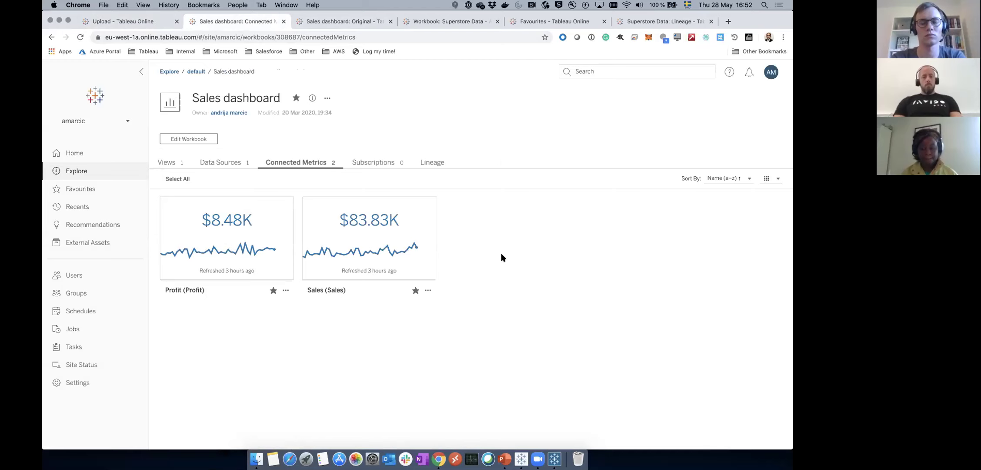
mouse_move(230, 240)
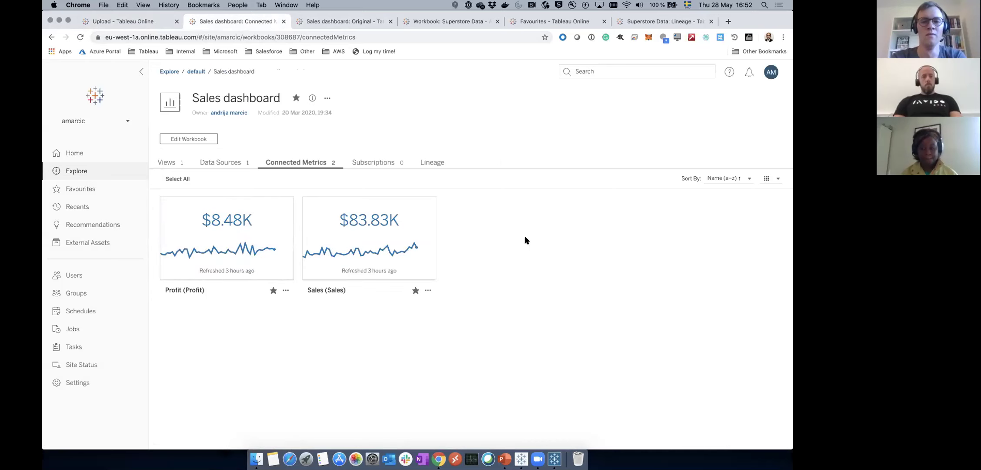
mouse_move(235, 273)
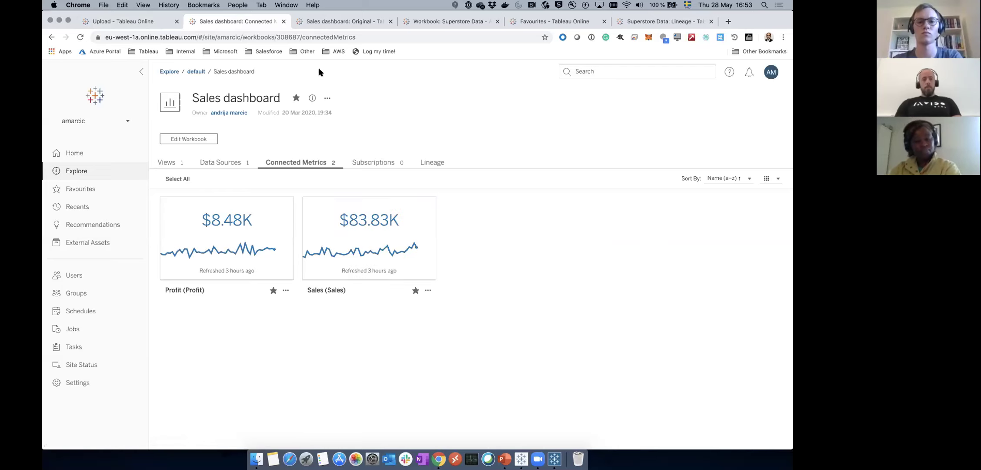
- Preview a metric based on the November 2019 sales bar in the Sales dashboard's Original view, and dismiss it without creating it
left_click(324, 21)
mouse_move(595, 230)
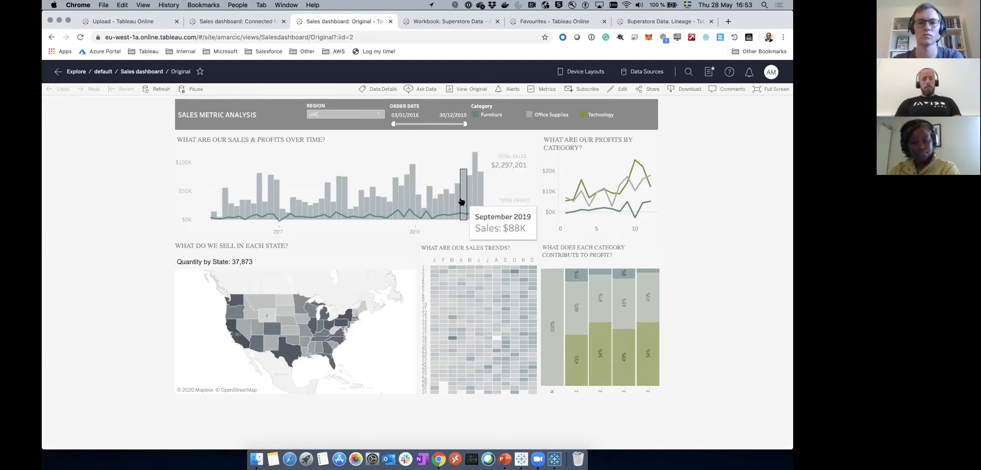
mouse_move(475, 167)
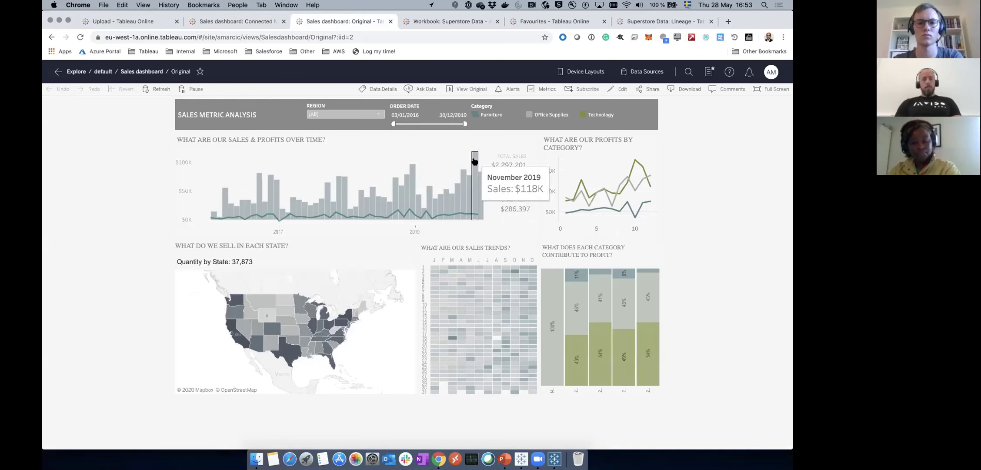
left_click(475, 167)
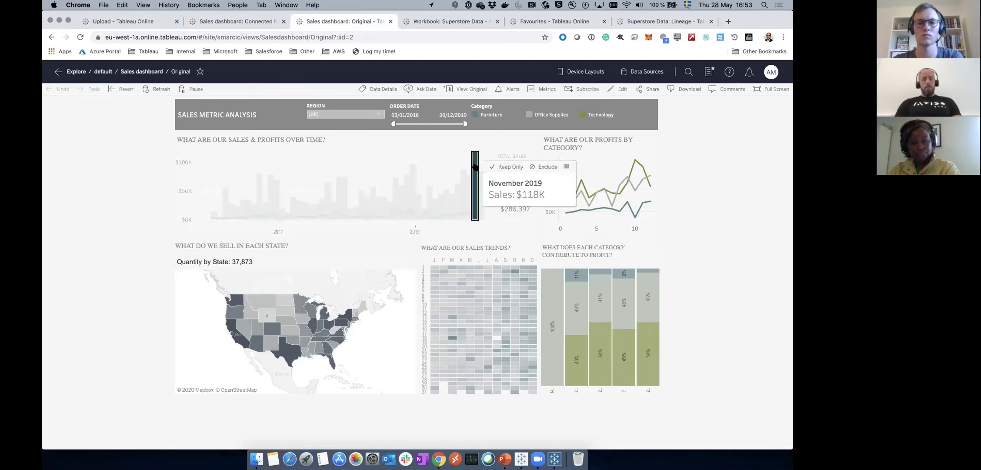
left_click(552, 90)
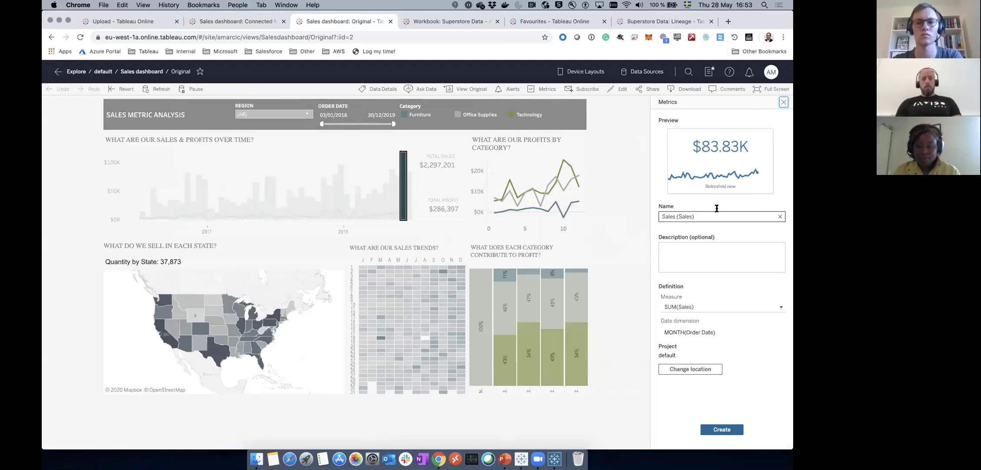
mouse_move(759, 146)
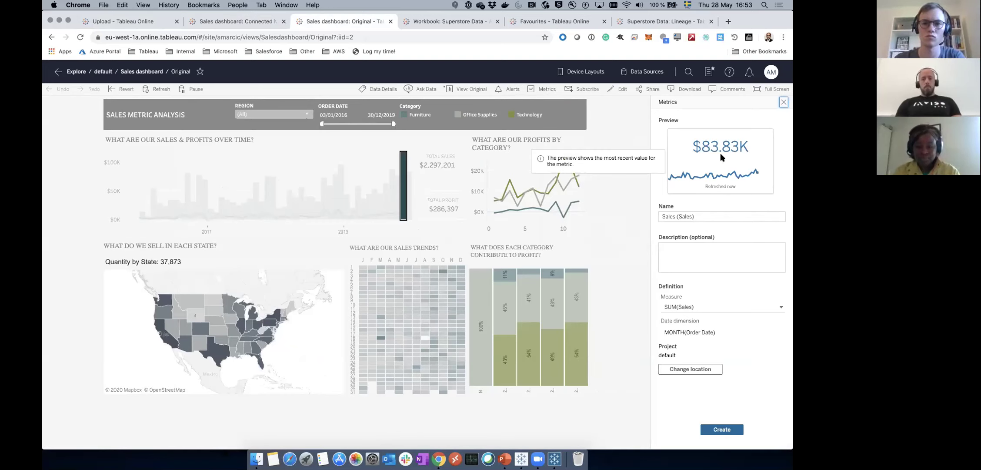
left_click(783, 102)
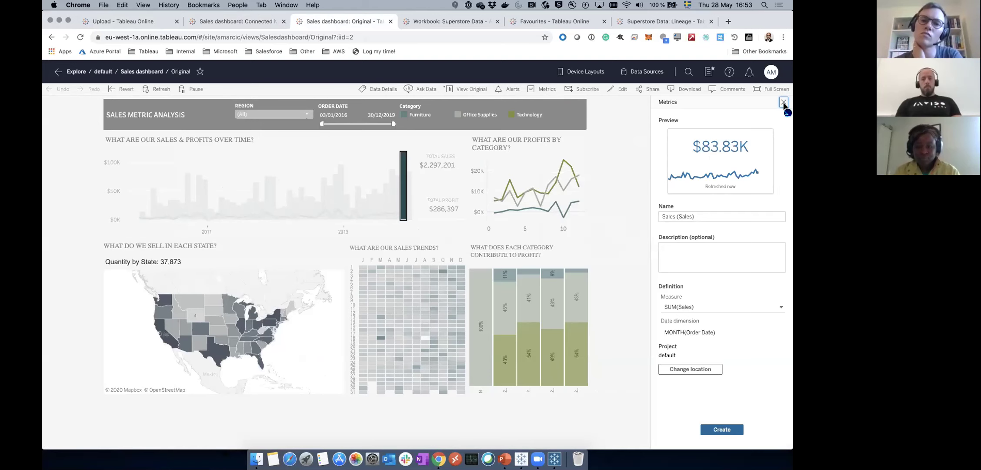
- Start a metric from the December 2019 sales bar and name it Sales CPH TUG
mouse_move(480, 185)
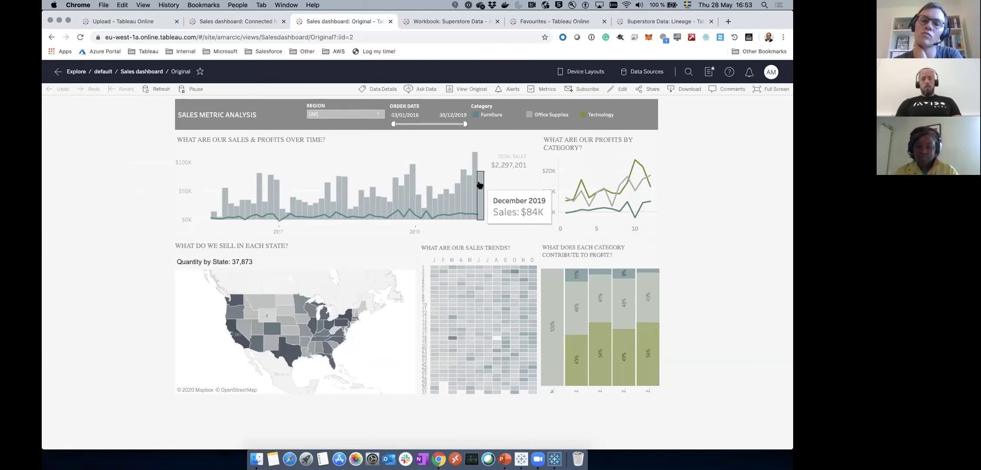
left_click(480, 185)
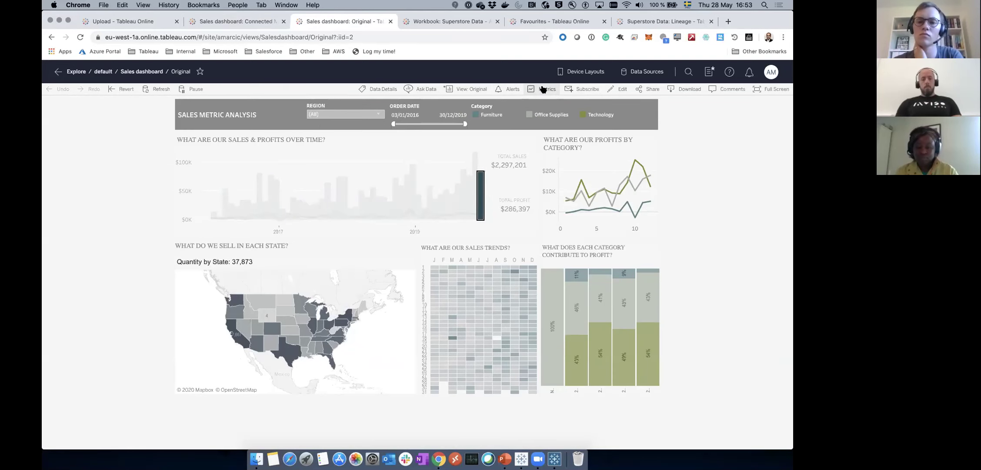
left_click(544, 89)
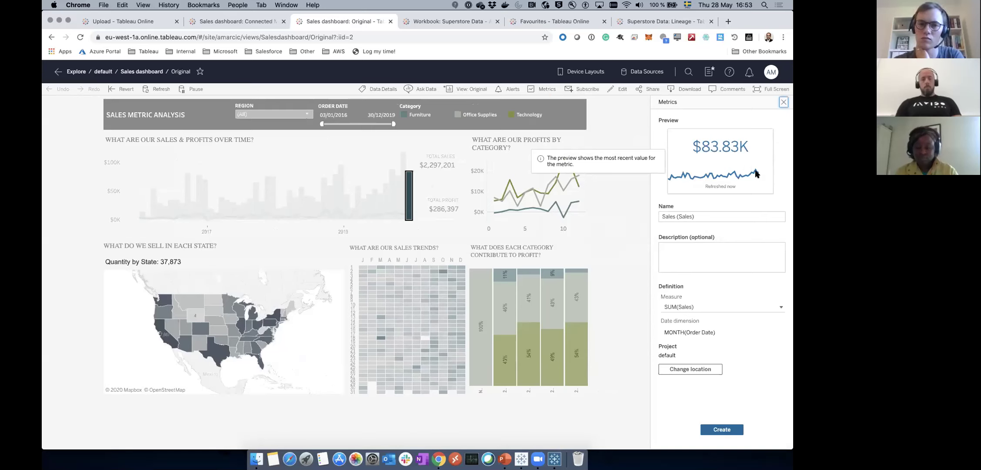
left_click(706, 216)
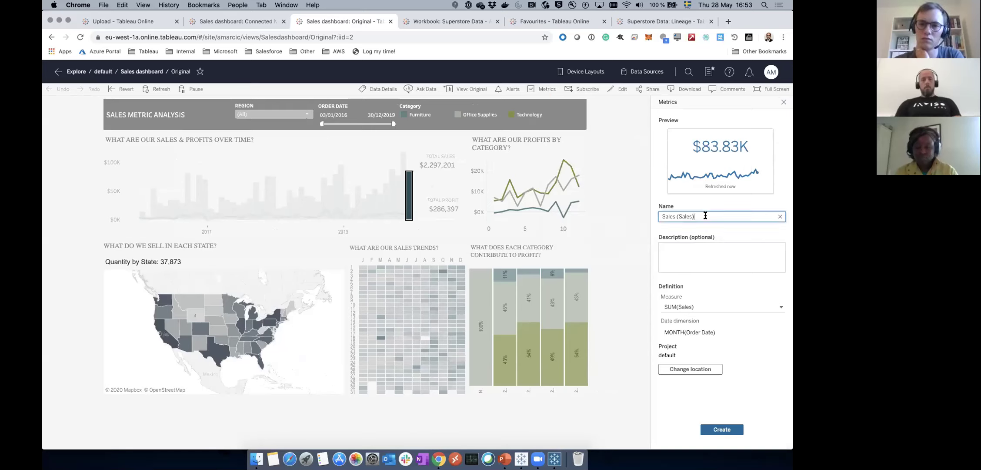
key("BackSpace")
key("BackSpace")
key("BackSpace")
key("BackSpace")
key("BackSpace")
key("BackSpace")
key("BackSpace")
type("C")
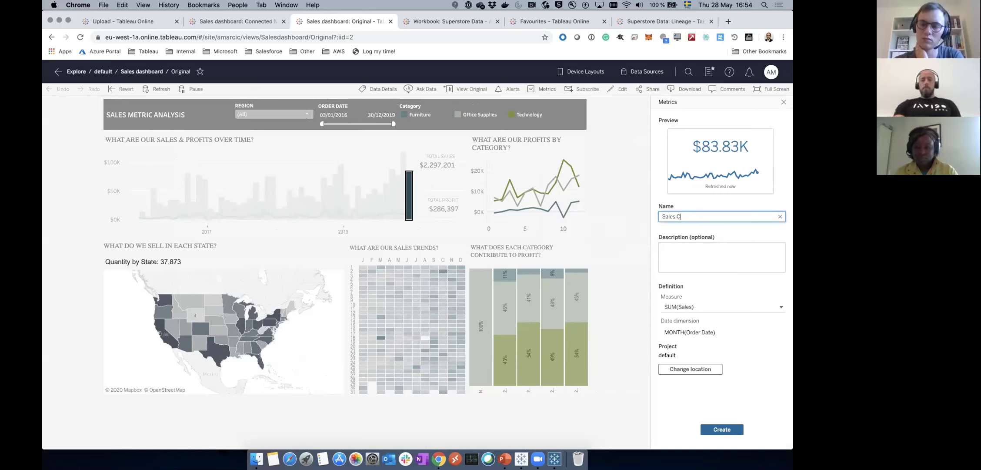
type("PH ")
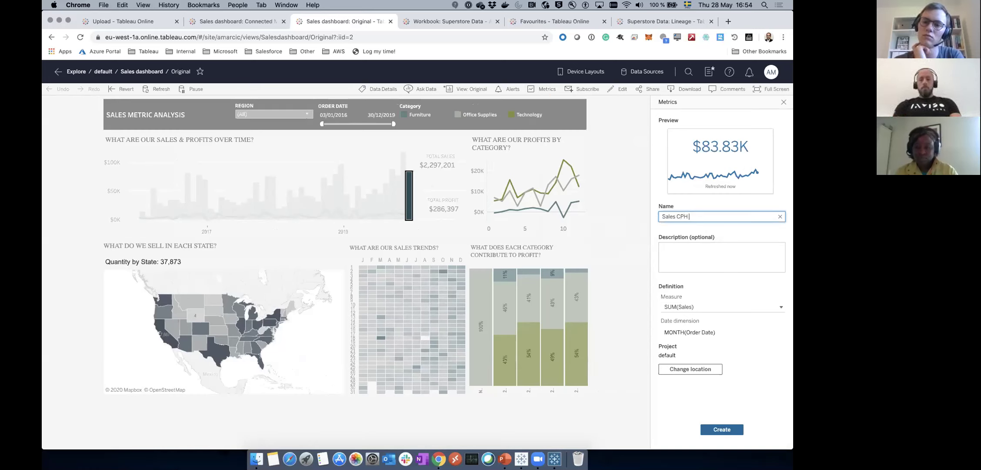
type("TUG")
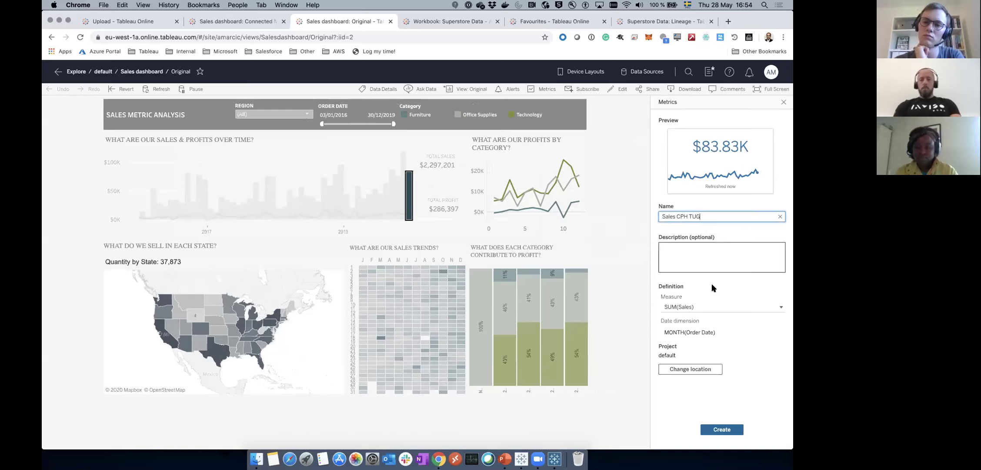
- Keep SUM(Sales) as the metric's measure and create the metric in the default project
left_click(703, 302)
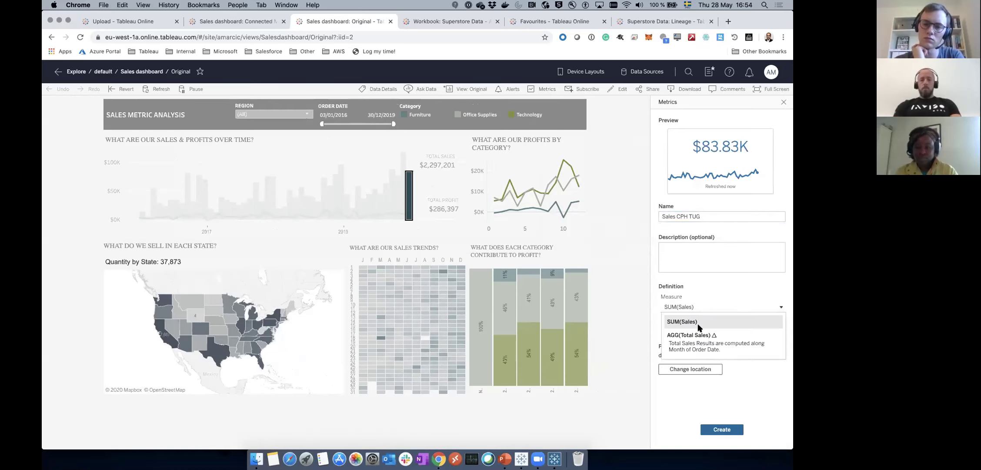
left_click(711, 303)
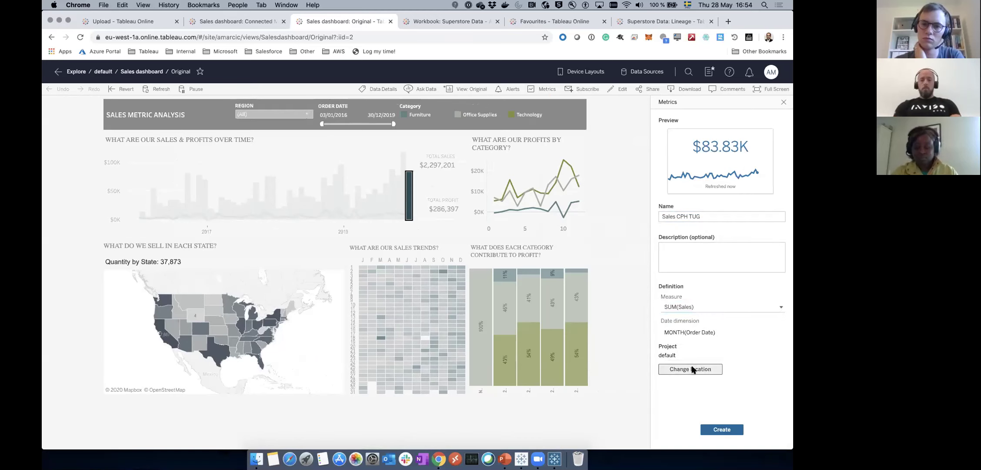
left_click(721, 430)
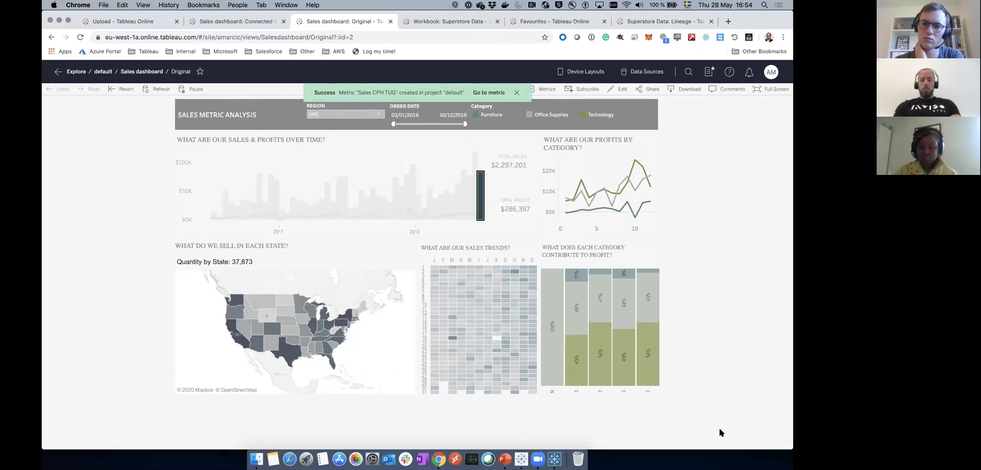
- Reload the Sales dashboard workbook's connected metrics to view the new Sales CPH TUG metric
left_click(247, 23)
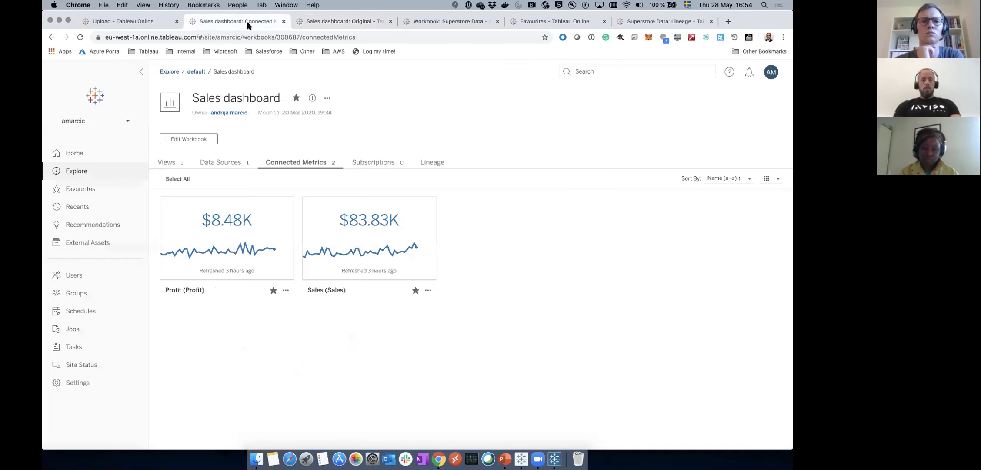
left_click(377, 161)
left_click(324, 163)
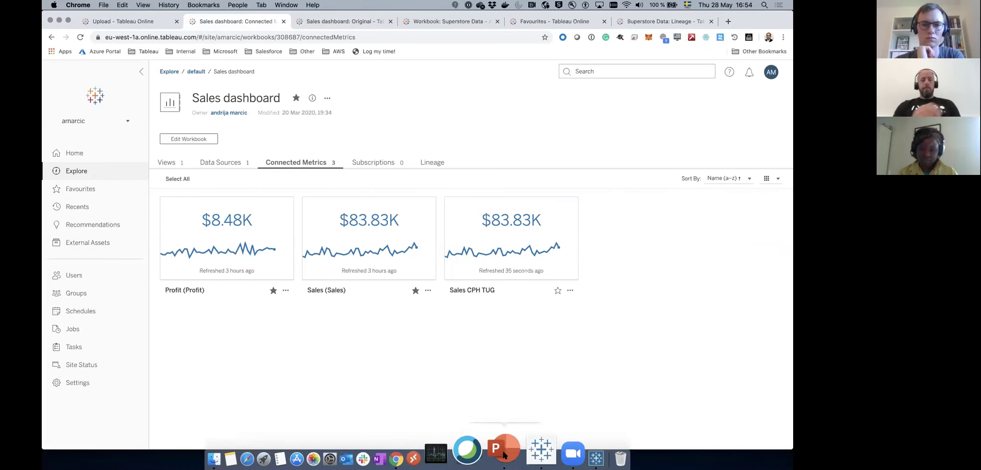
- Switch to the What's New in 2020.2 Slides in PowerPoint, show the Metrics slide, and return to Tableau Online in Chrome
left_click(516, 448)
left_click(95, 322)
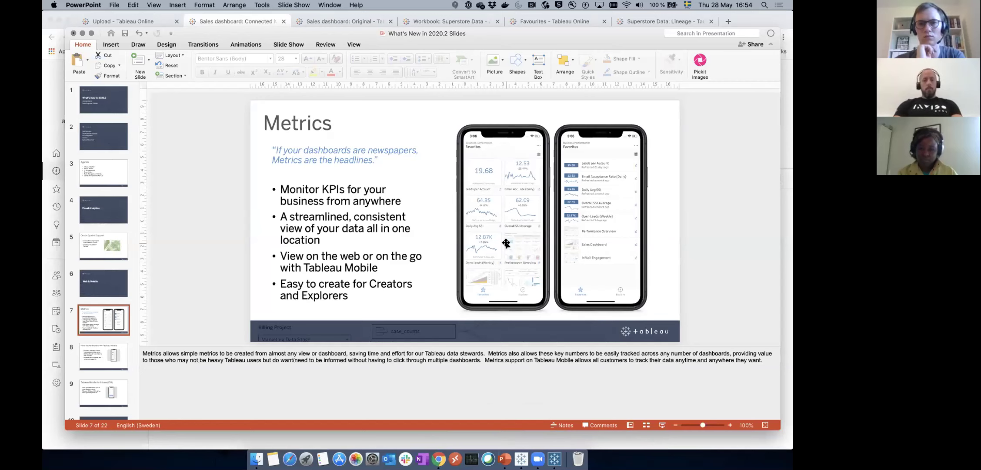
key("super+Tab")
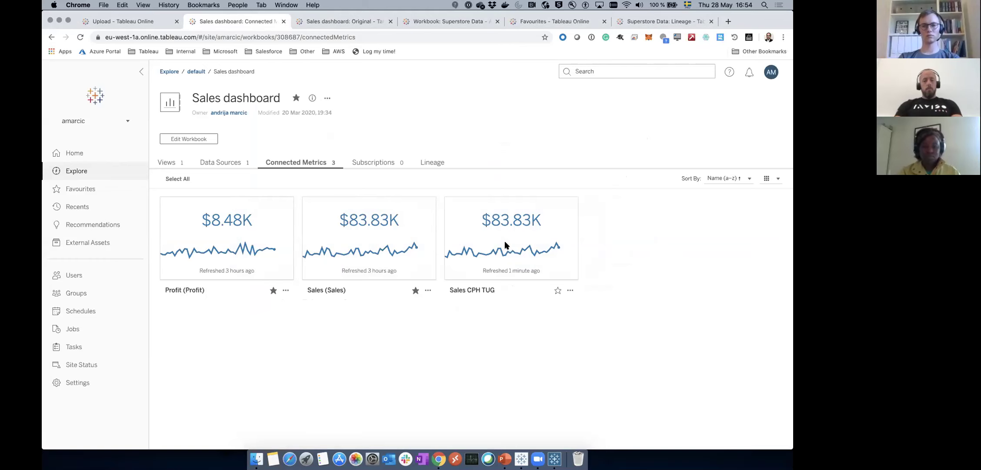
- Open Favourites and reorder the items so that the Profit metric comes last, after Sales dashboard
left_click(321, 25)
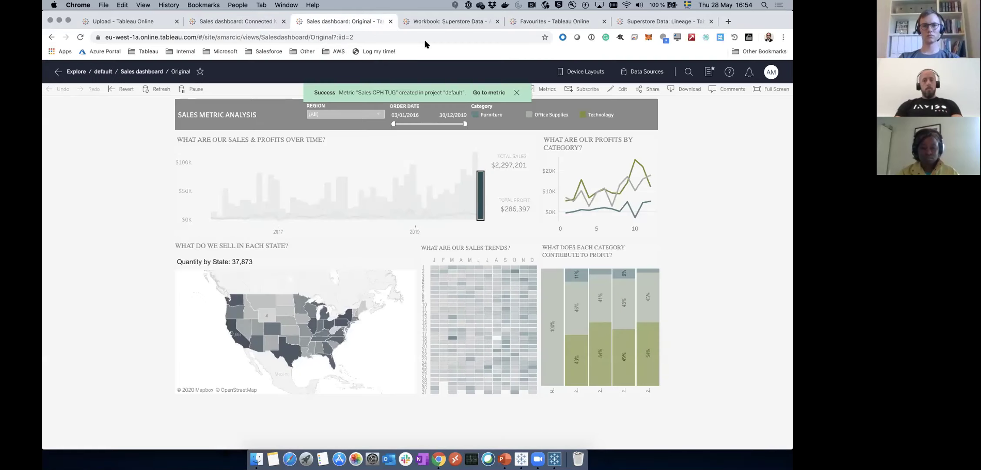
left_click(432, 25)
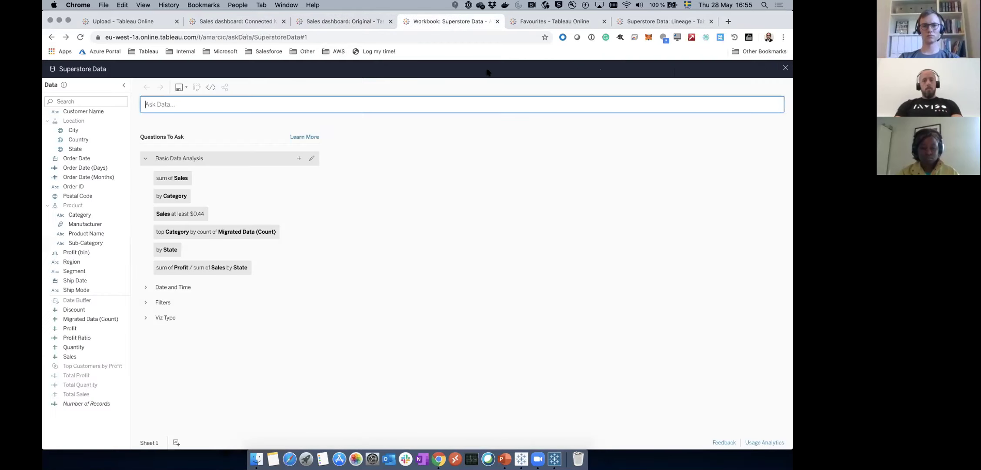
left_click(549, 22)
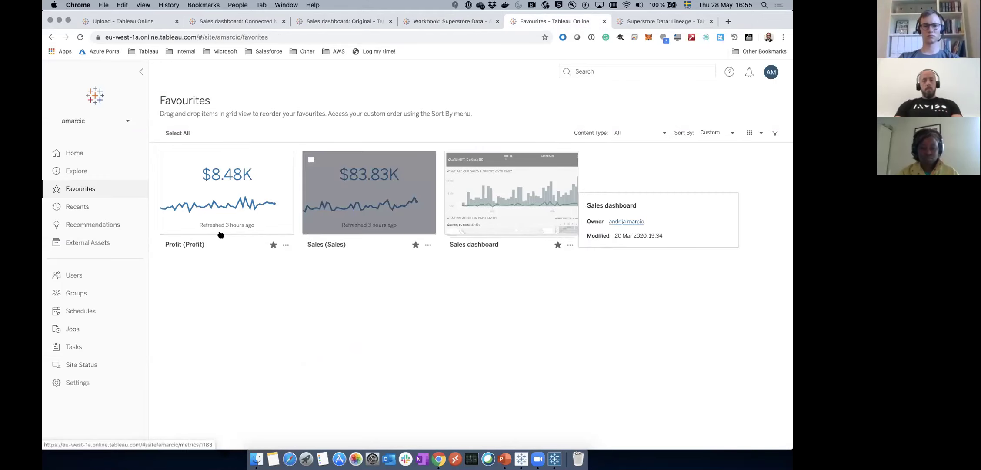
mouse_move(239, 178)
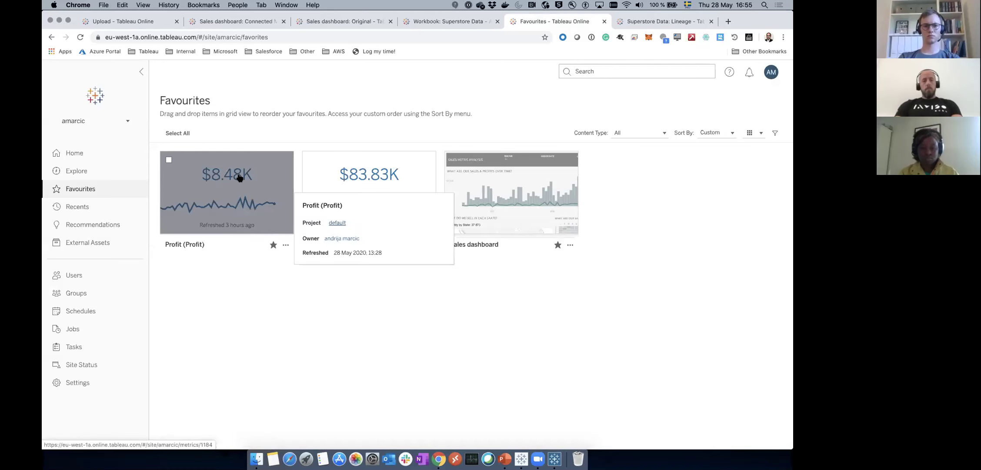
left_click_drag(239, 176, 516, 170)
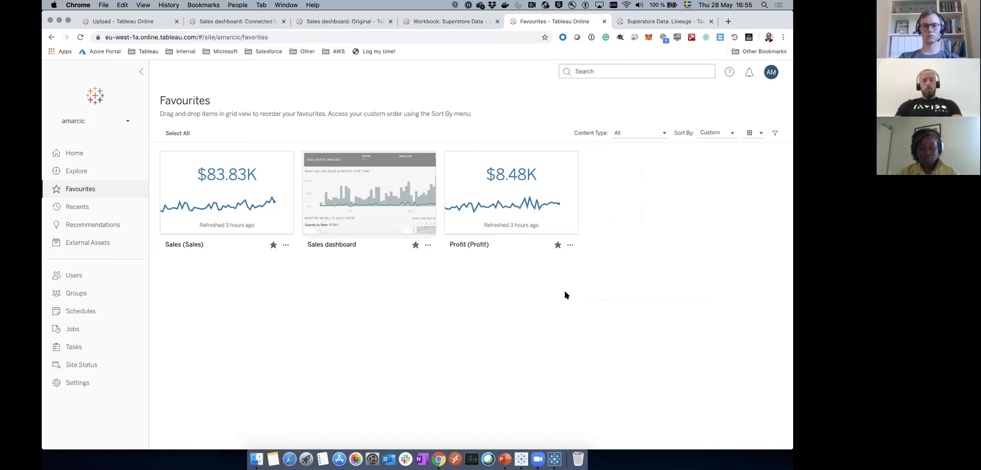
- Examine the Superstore Data source's lineage through its databases, tables, workbooks, sheets, dashboards and owners
left_click(648, 24)
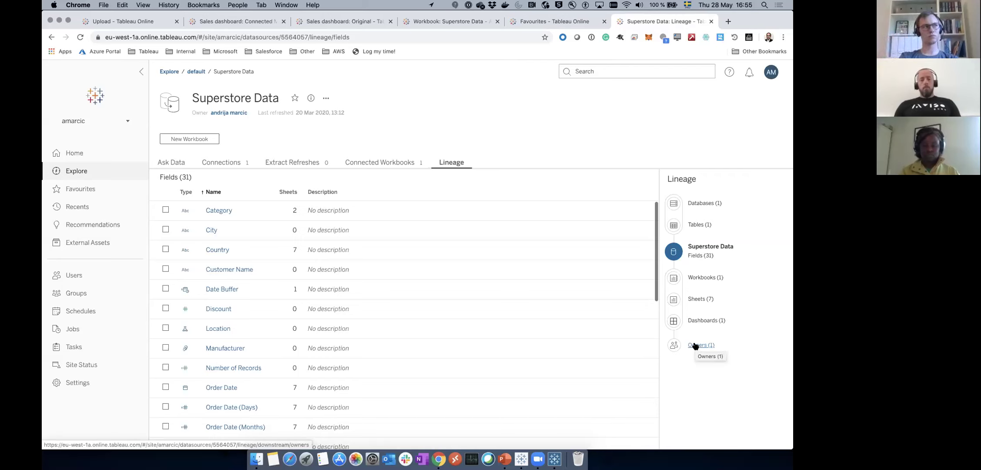
left_click(699, 204)
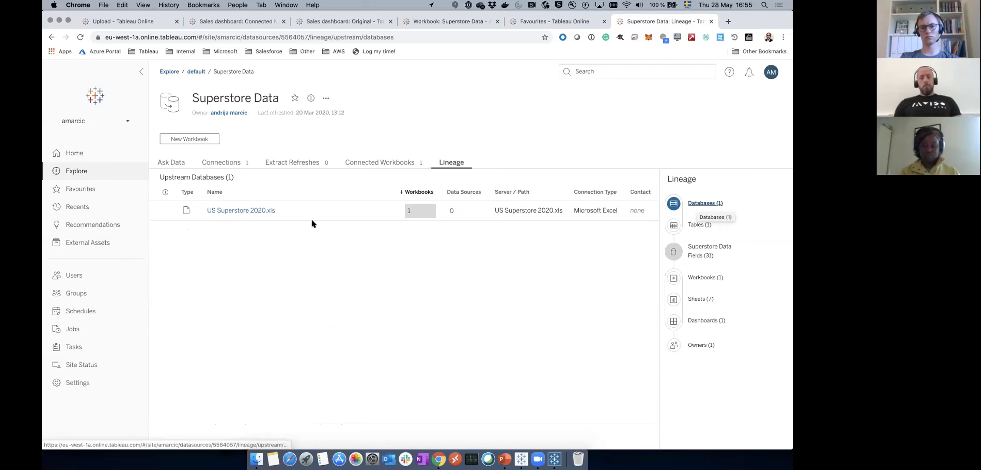
left_click(695, 226)
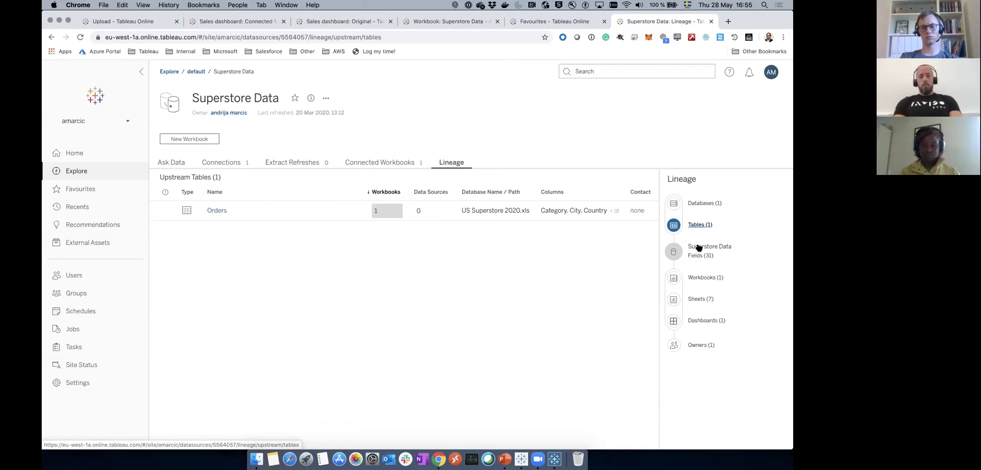
left_click(699, 279)
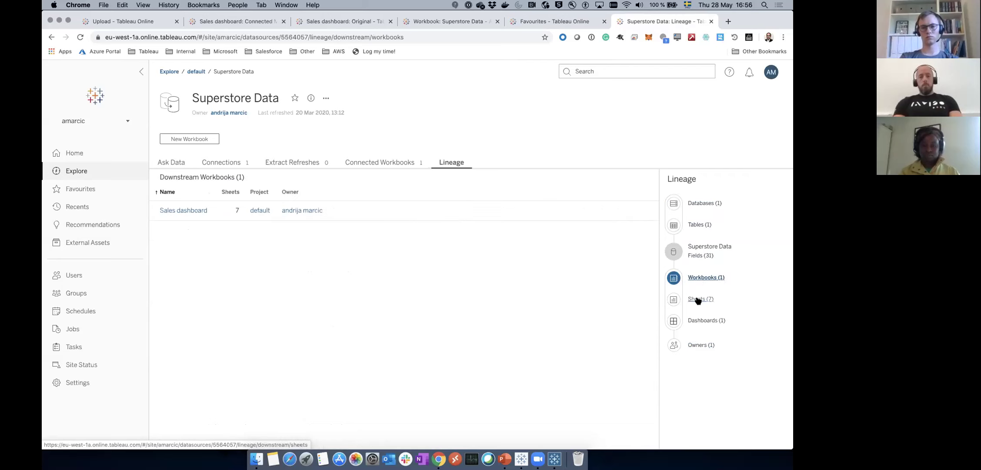
left_click(698, 299)
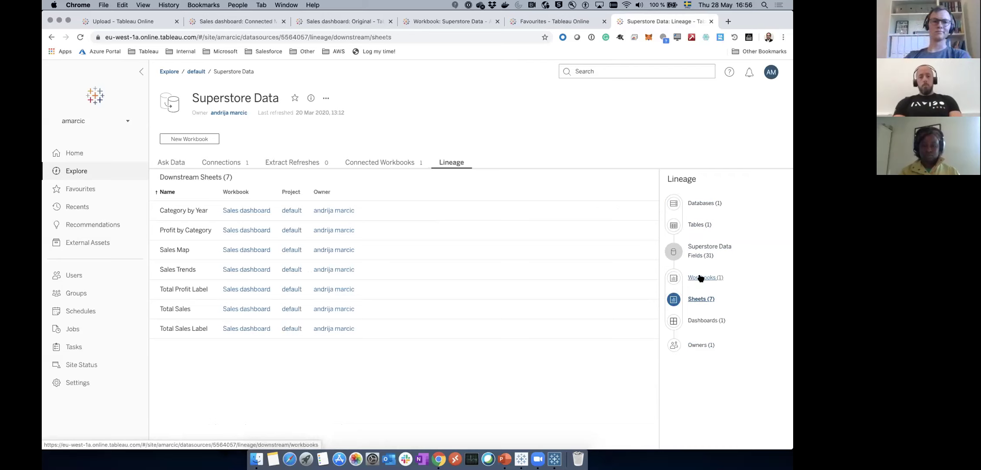
left_click(700, 321)
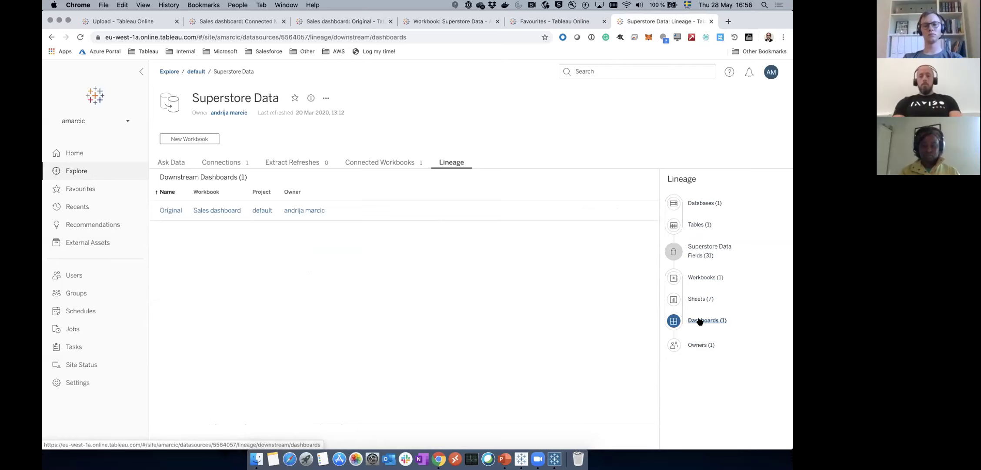
left_click(702, 346)
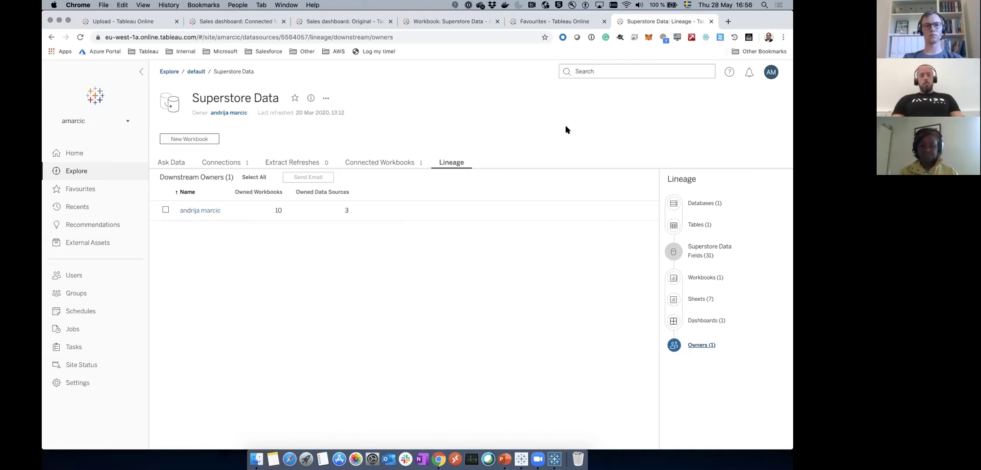
- Switch to the PowerPoint slides and present the Oracle Spatial Support and Tableau Mobile for Intune (iOS) slides
key("super+Tab")
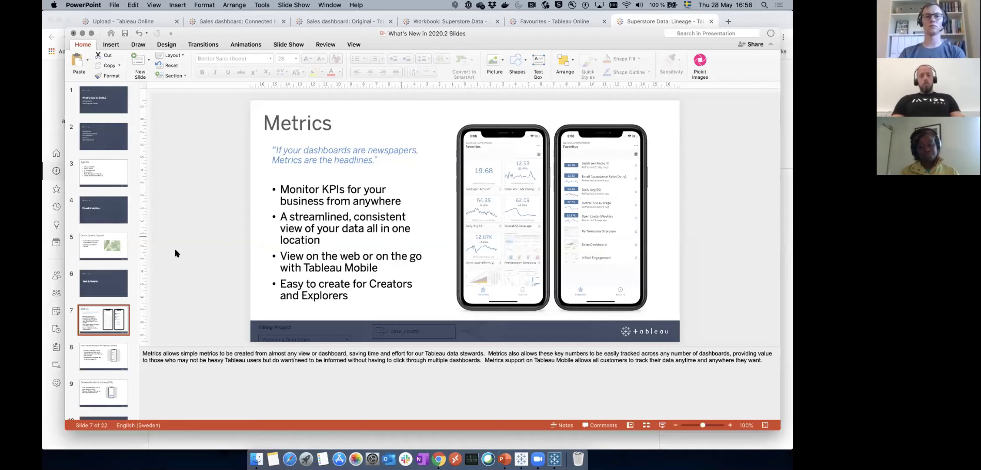
left_click(104, 237)
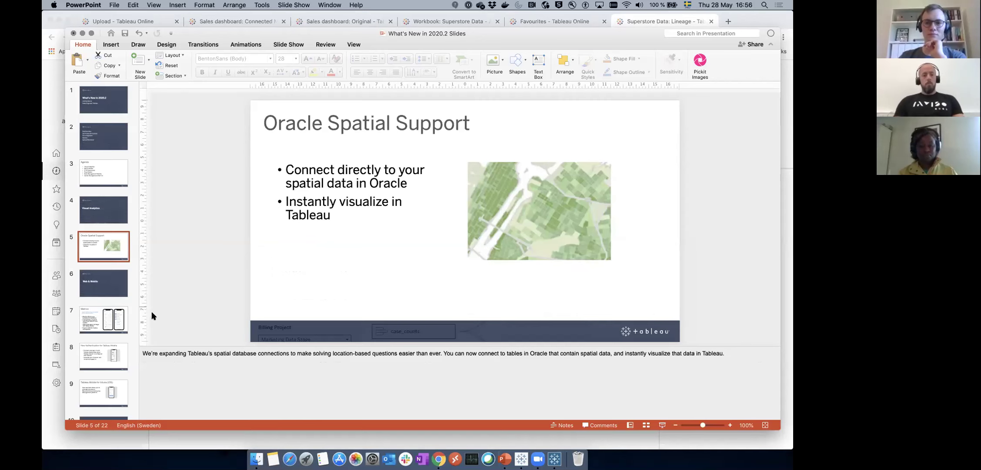
scroll(98, 314, "down", 3)
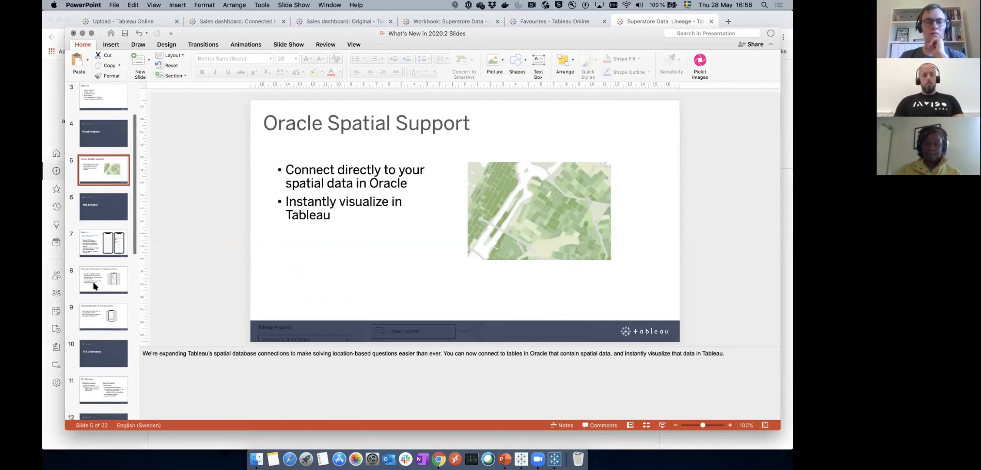
left_click(98, 316)
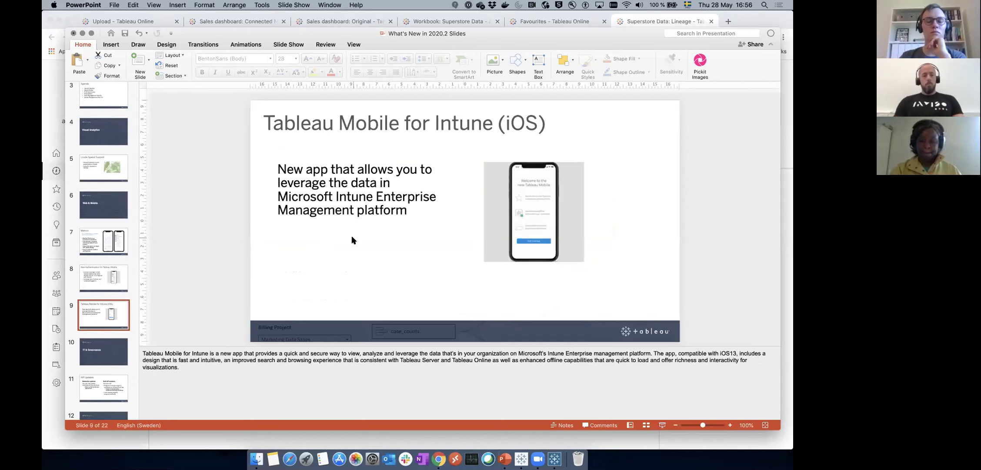